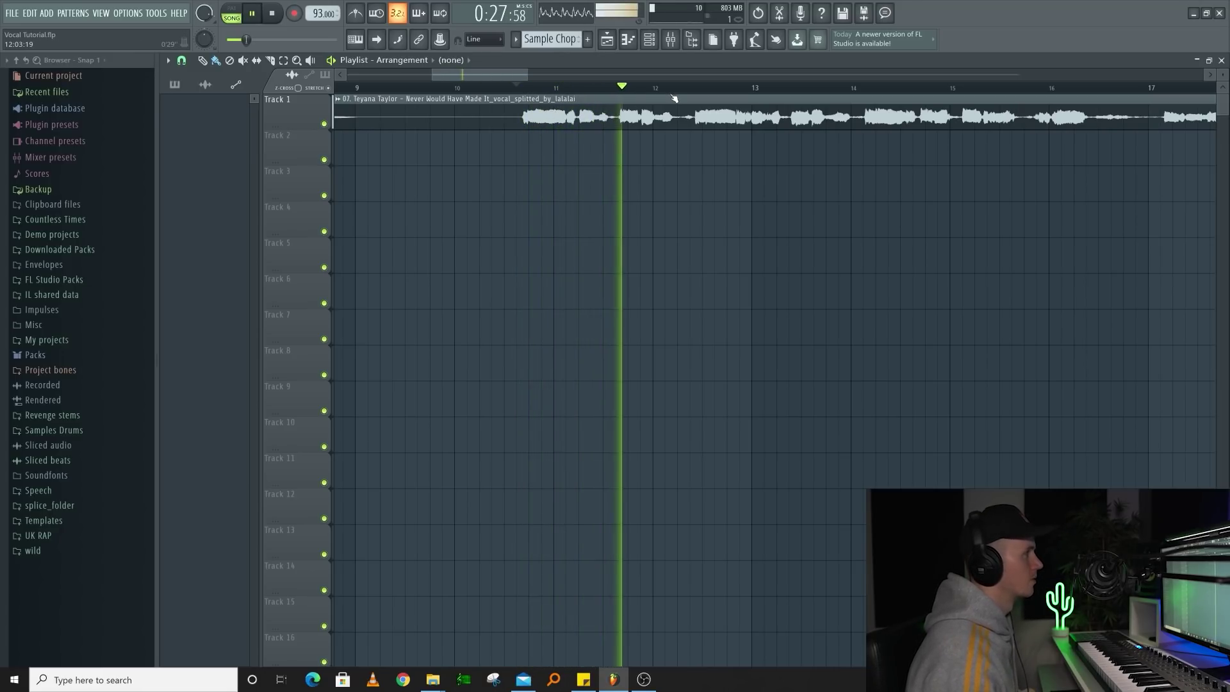
Step: Load the vocal section selected in Edison into Serato Sample and automatically fill its pads with slices
scroll(679, 95, "down", 3)
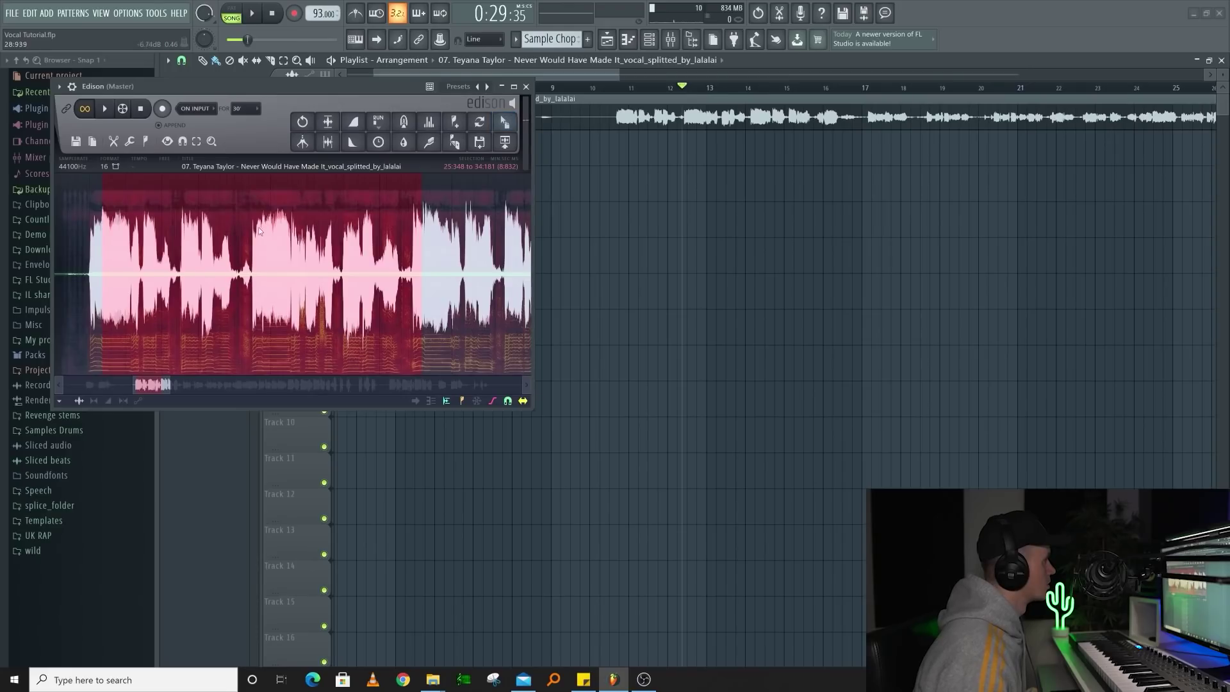
left_click_drag(506, 123, 524, 137)
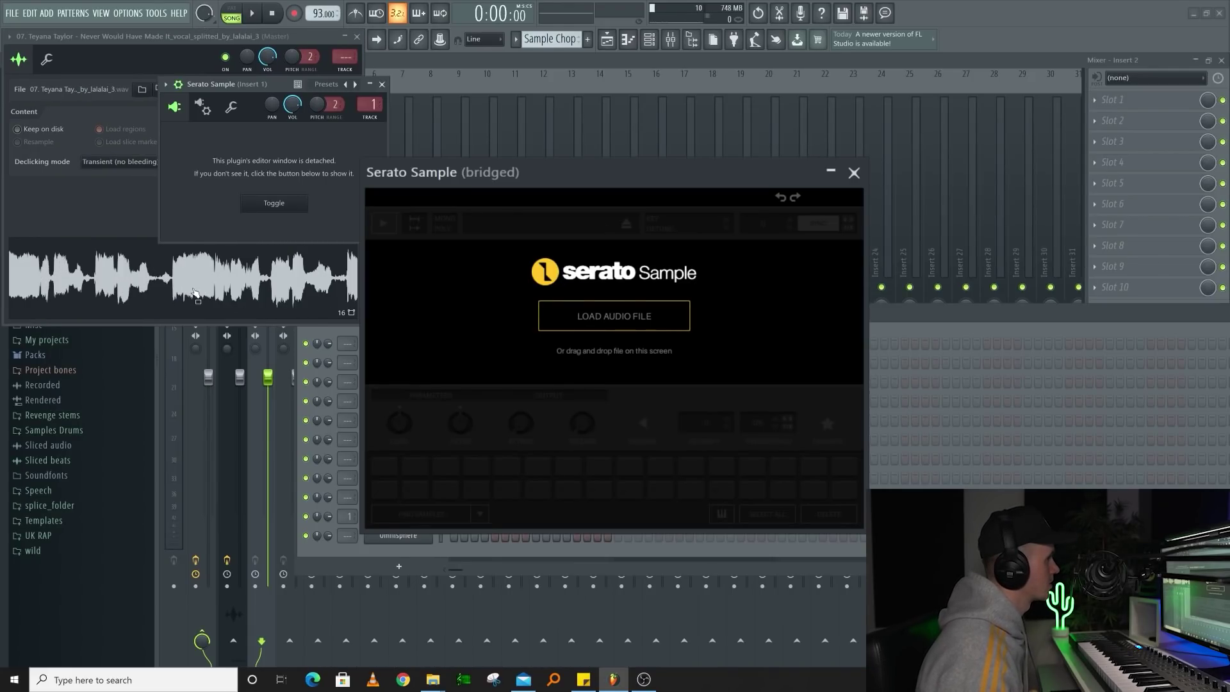
left_click_drag(195, 294, 672, 352)
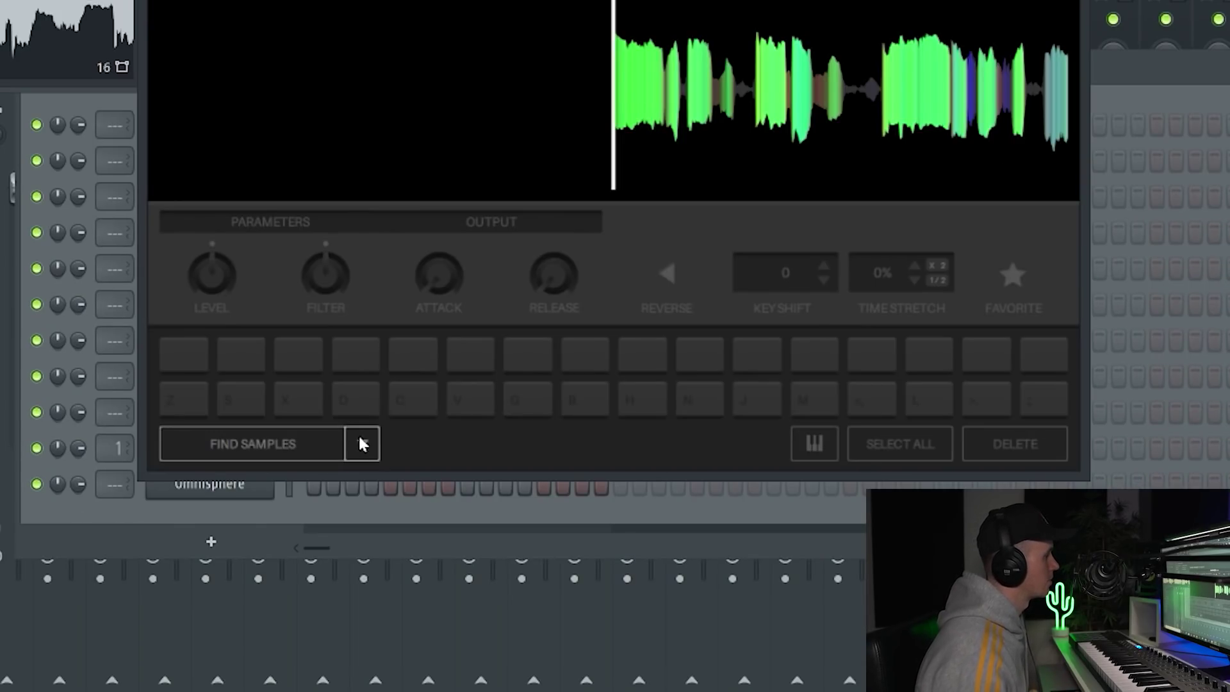
left_click(356, 668)
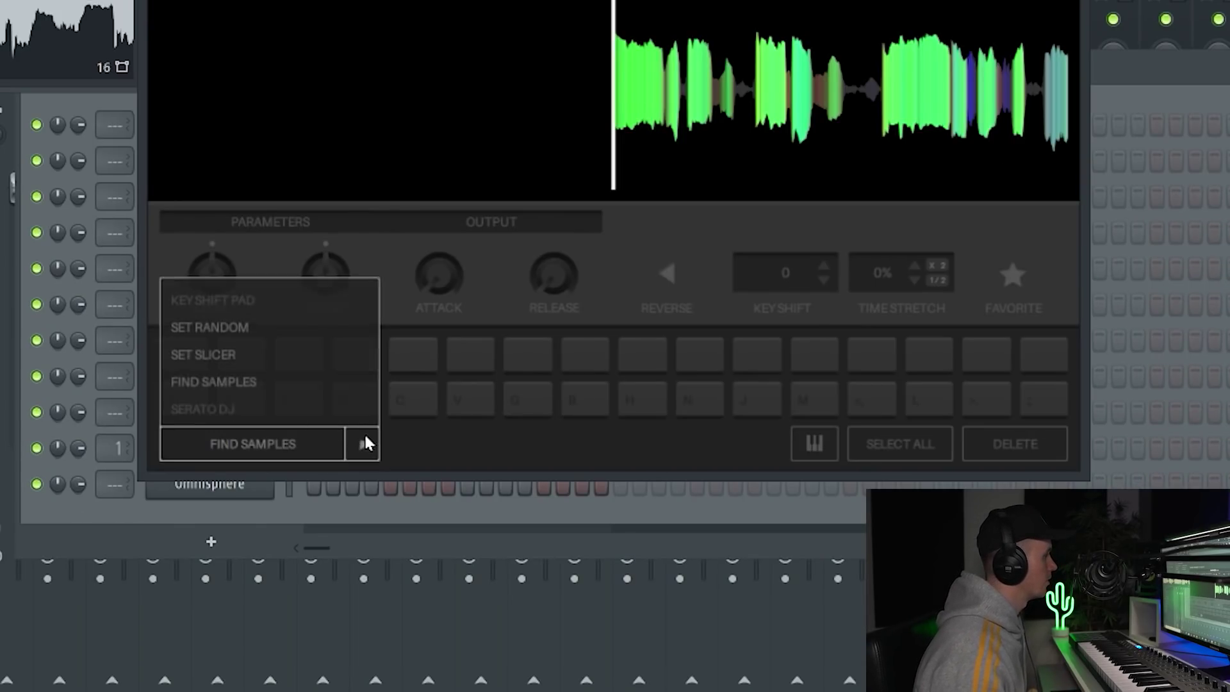
left_click(256, 563)
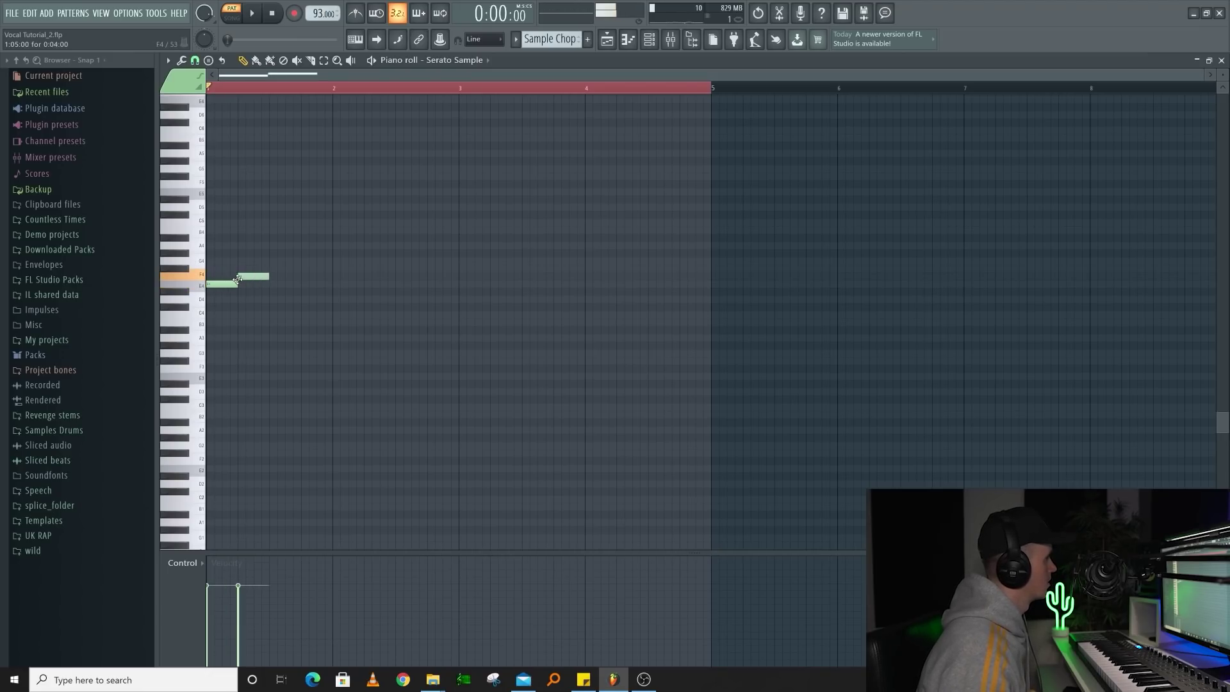
Step: Sequence the vocal chops up to G4 in bar 1 and alternating D4 and D#4 in bar 2, auditioning the pattern
key("space")
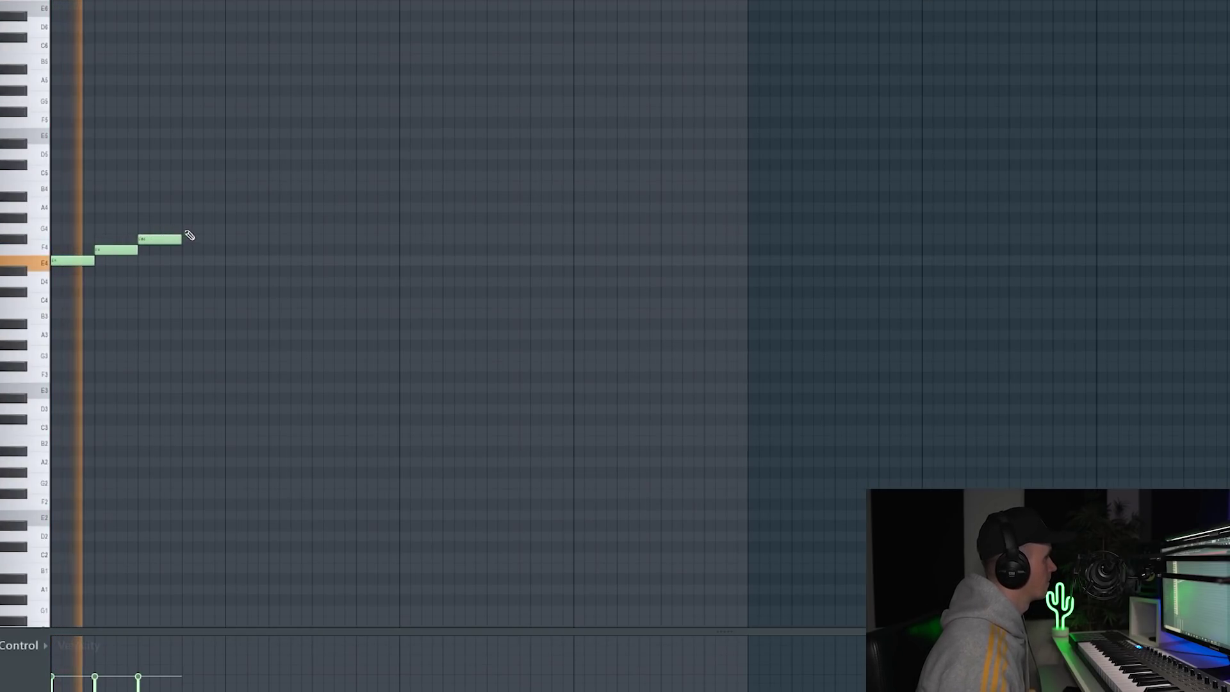
left_click(189, 230)
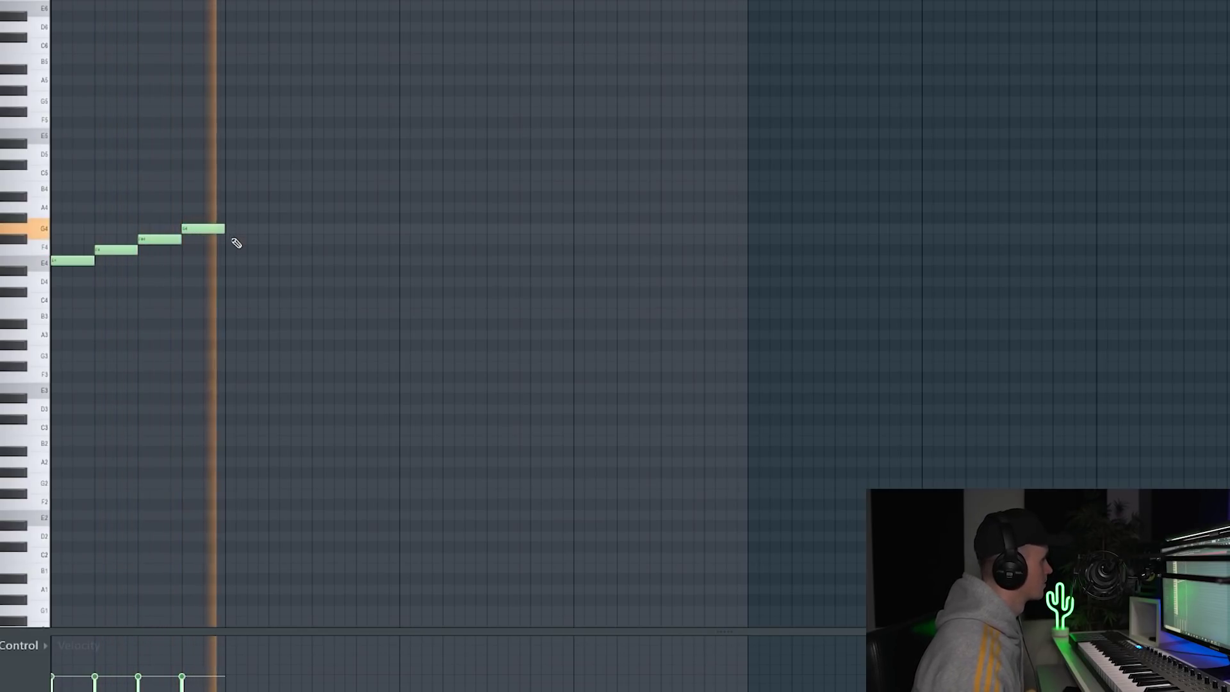
left_click(235, 239)
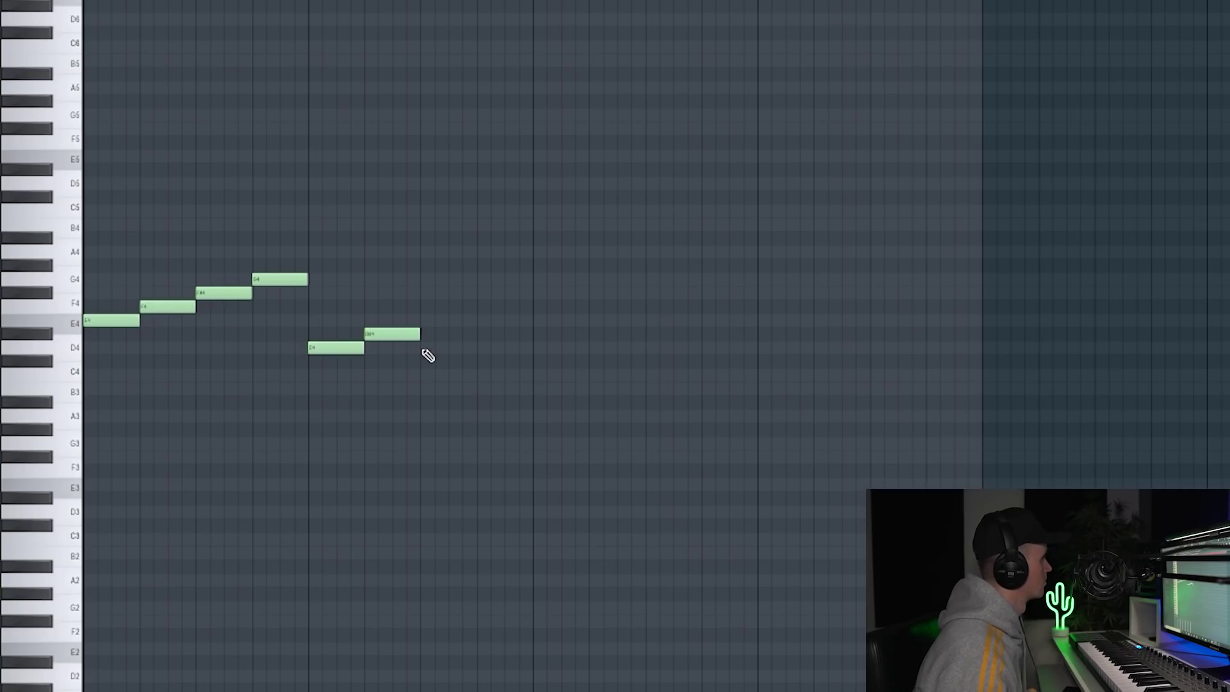
key("space")
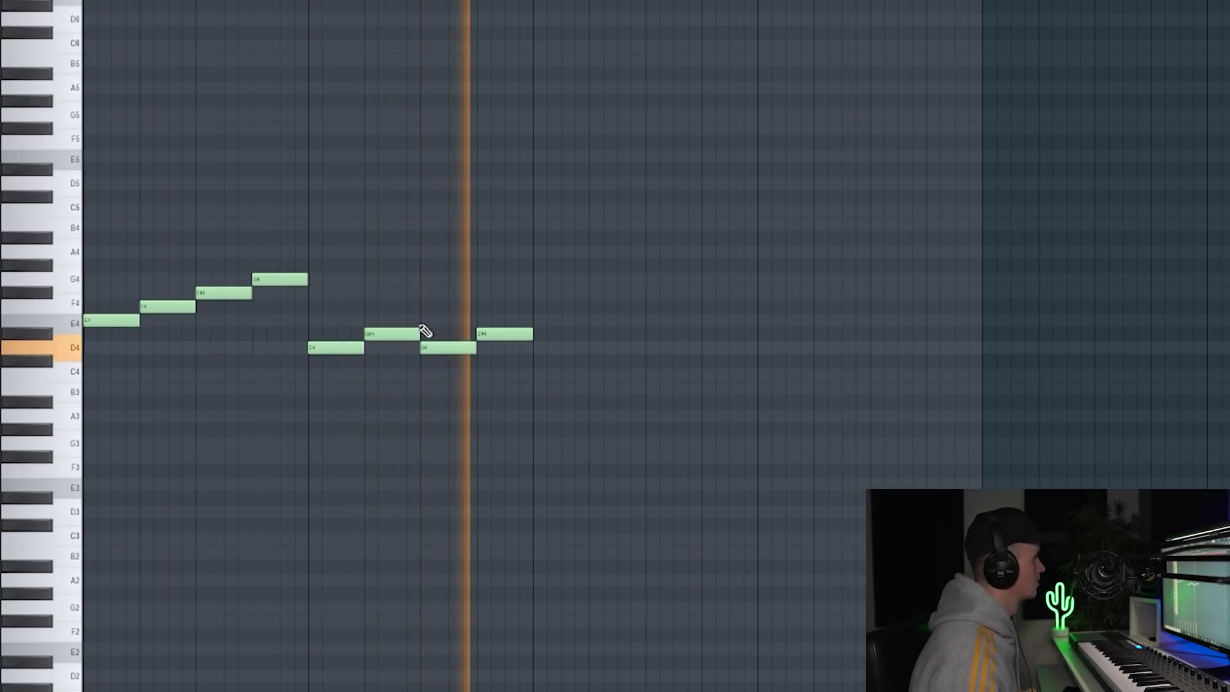
key("space")
left_click(726, 182)
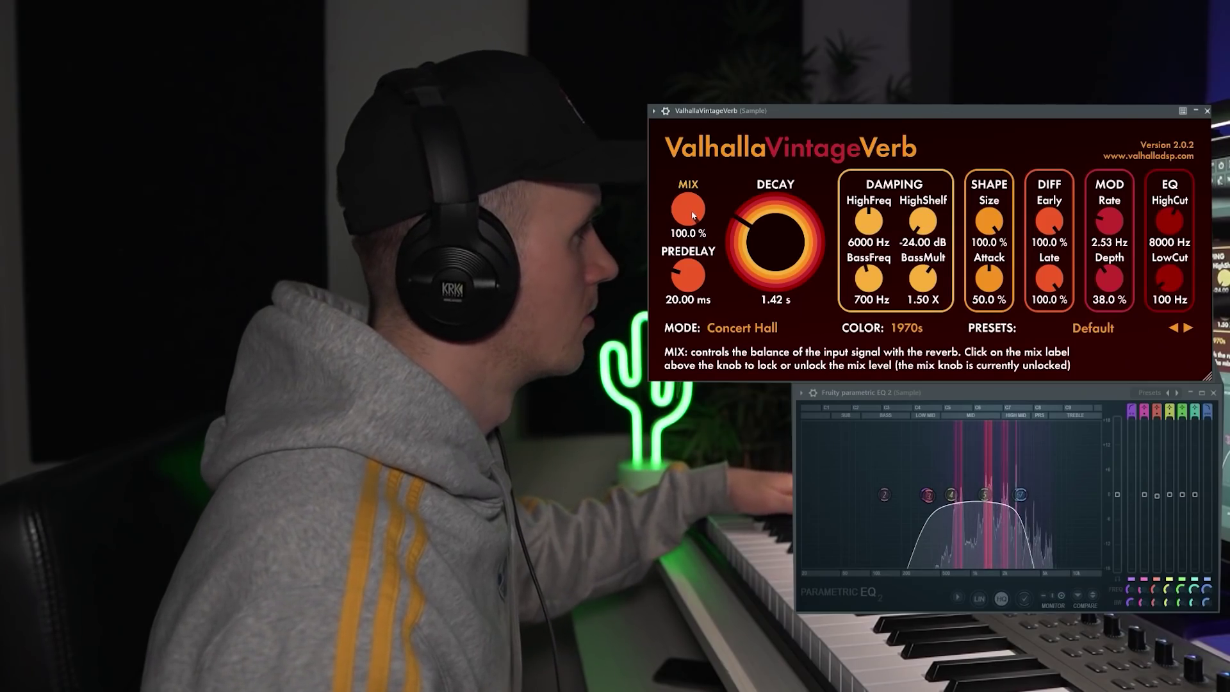
Step: Lower the ValhallaVintageVerb mix on the vocal sample to about 29%
left_click_drag(693, 215, 712, 311)
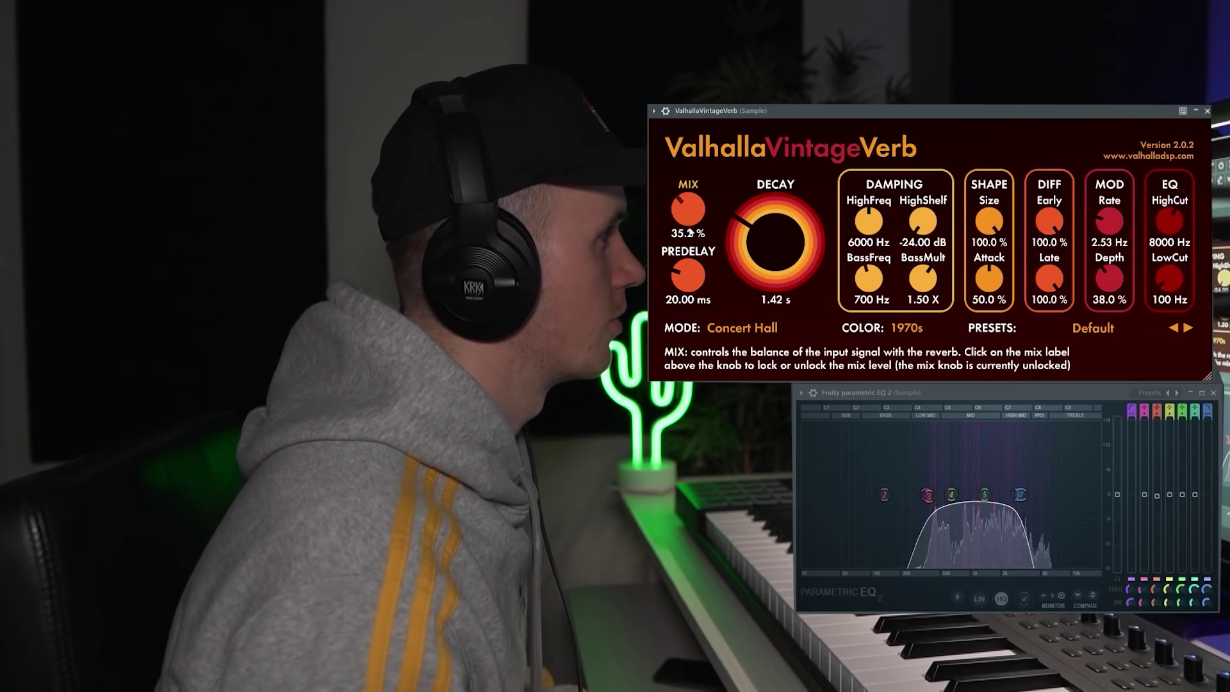
left_click_drag(688, 225, 692, 239)
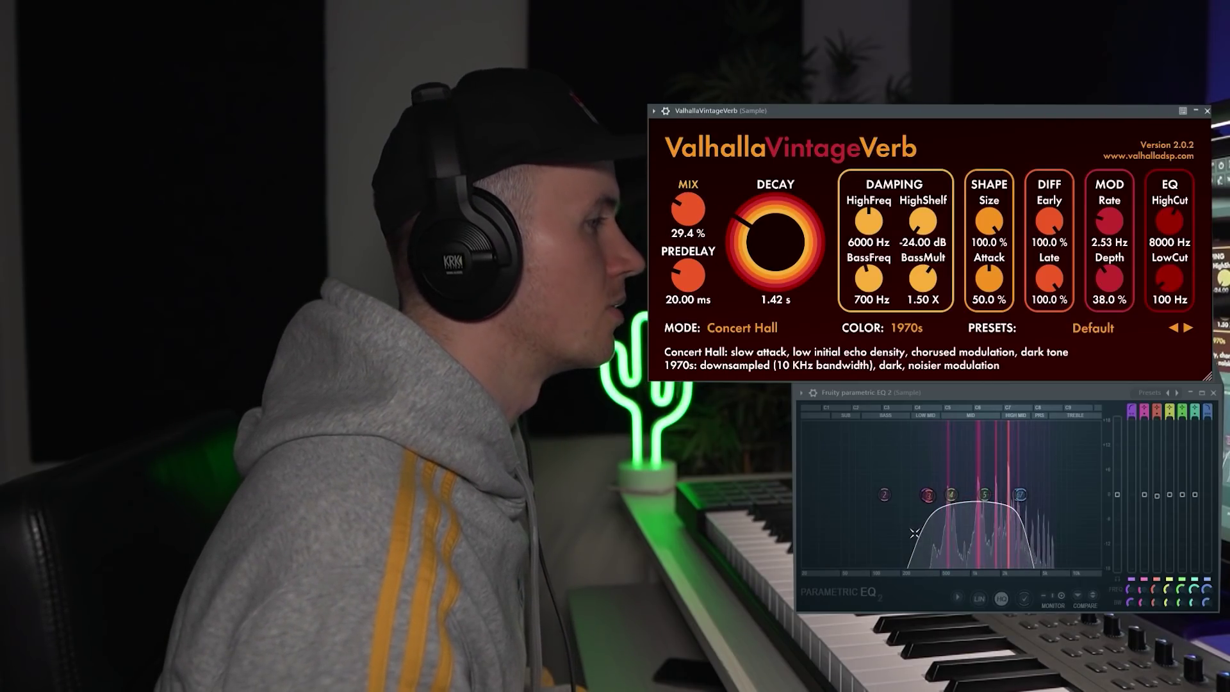
left_click_drag(692, 209, 690, 201)
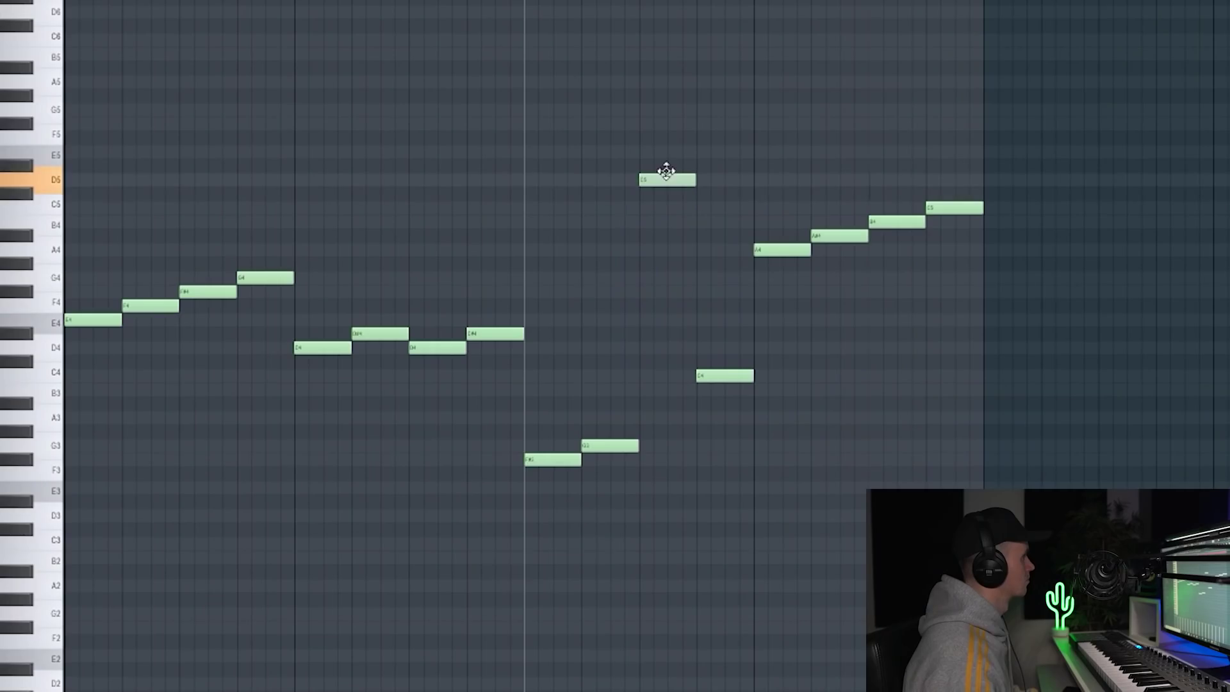
Step: Move the third vocal chop note in bar 3 to C#5
left_click_drag(667, 171, 663, 154)
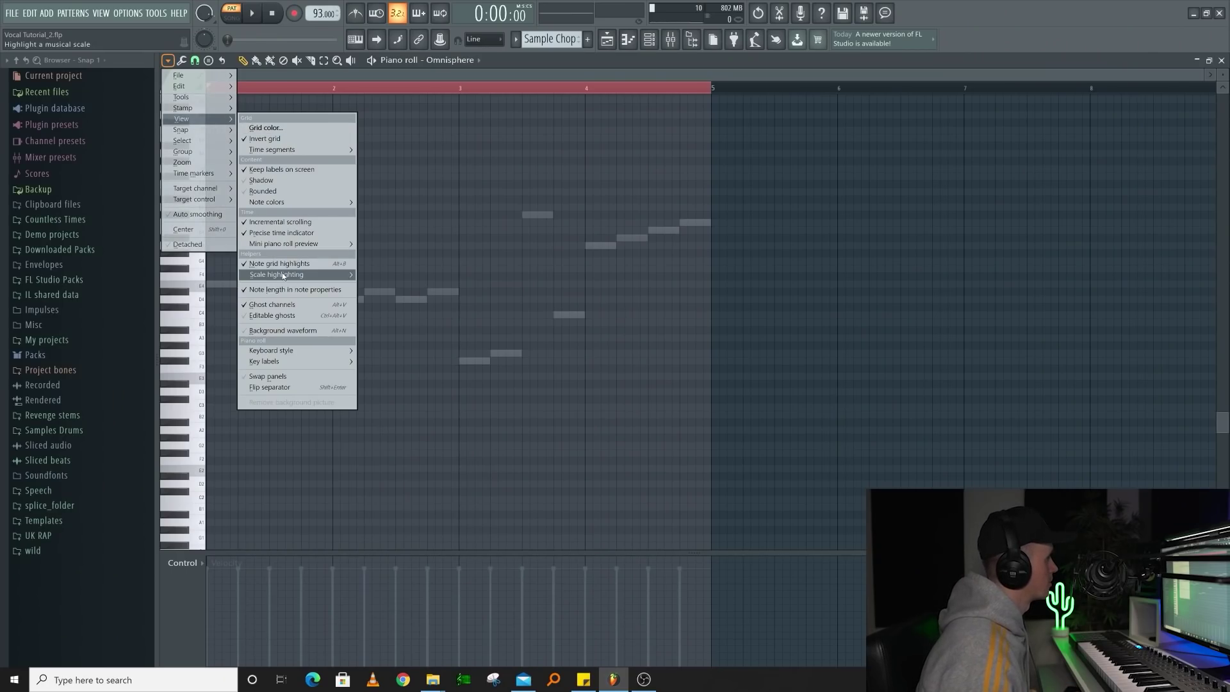
Step: Set the scale highlighting in the Omnisphere piano roll to root note F
mouse_move(282, 275)
left_click(377, 339)
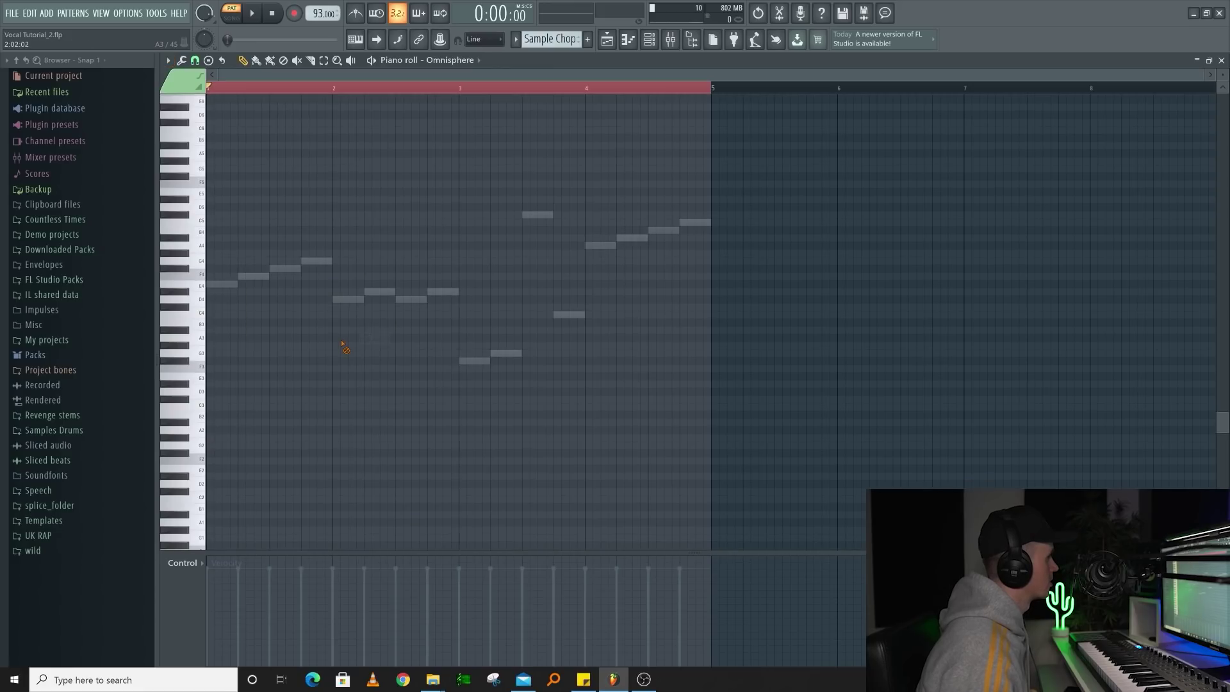
Step: Draw a one-beat chord of F4, G#4, C5 and D#5 at the start of bar 1 and audition it
scroll(258, 320, "up", 3)
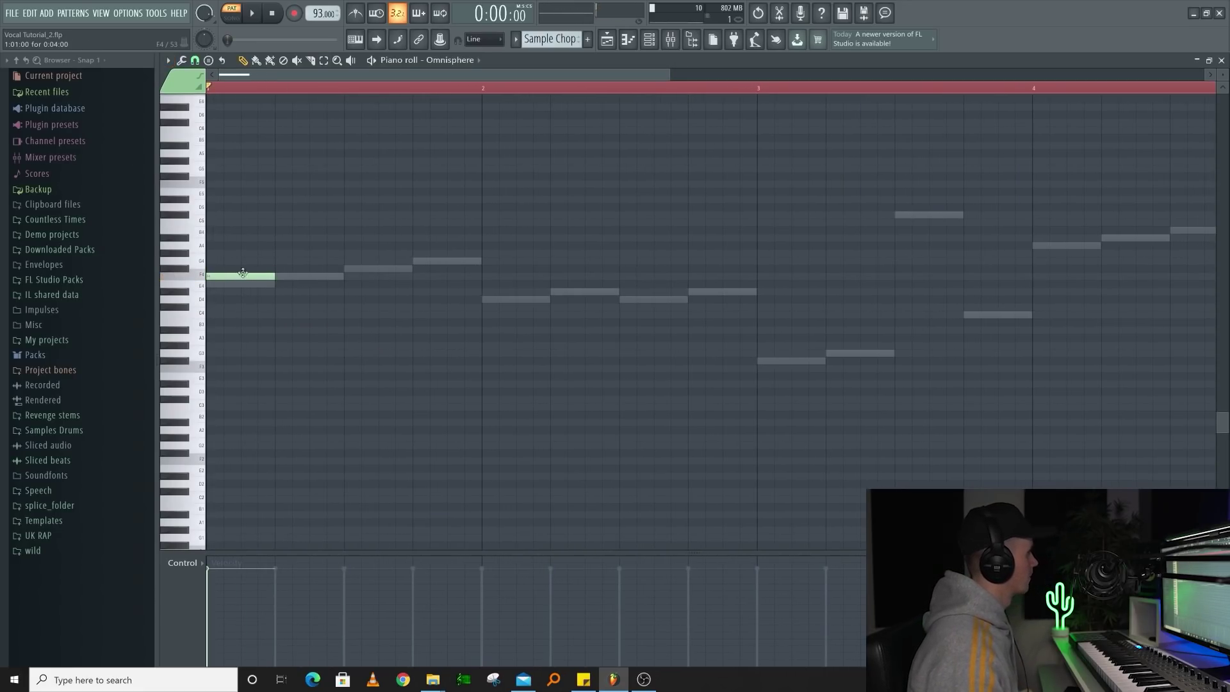
left_click(214, 259)
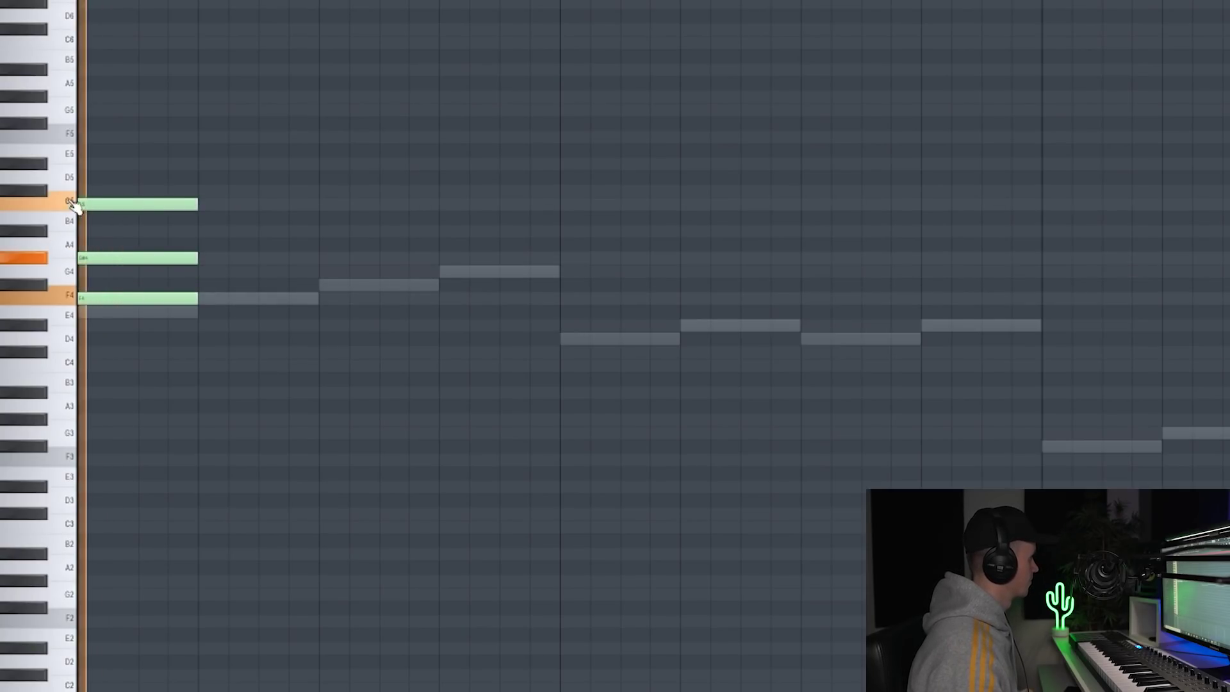
key("space")
left_click_drag(96, 168, 41, 173)
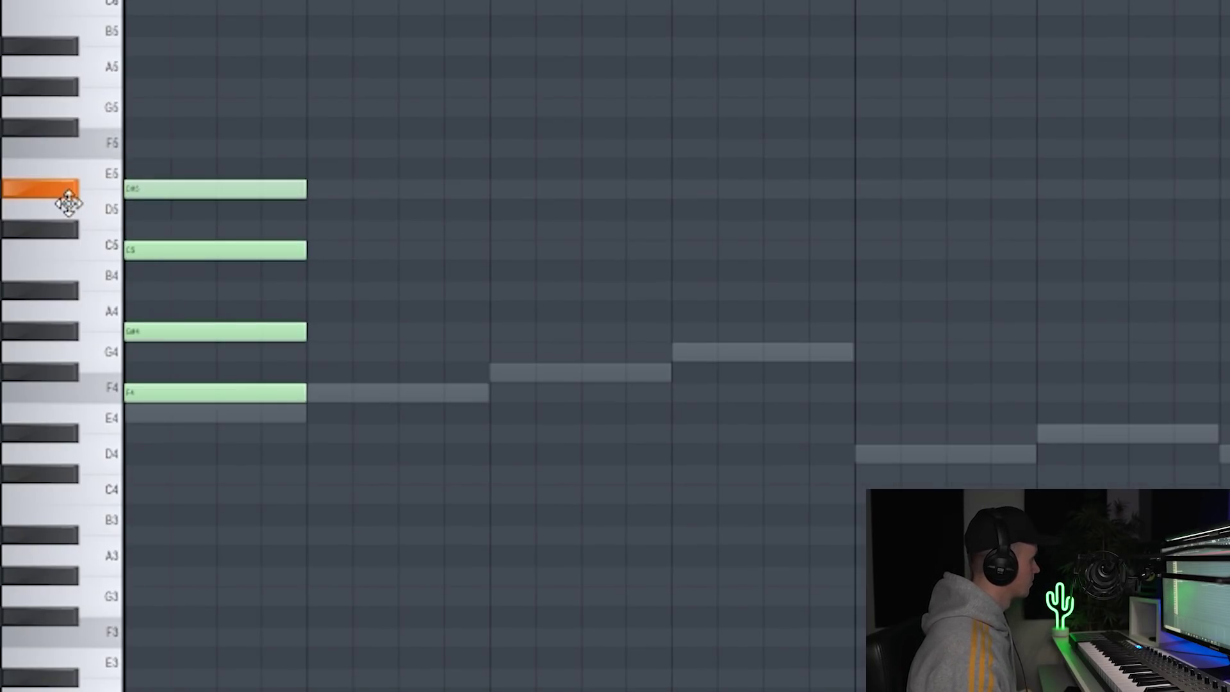
key("space")
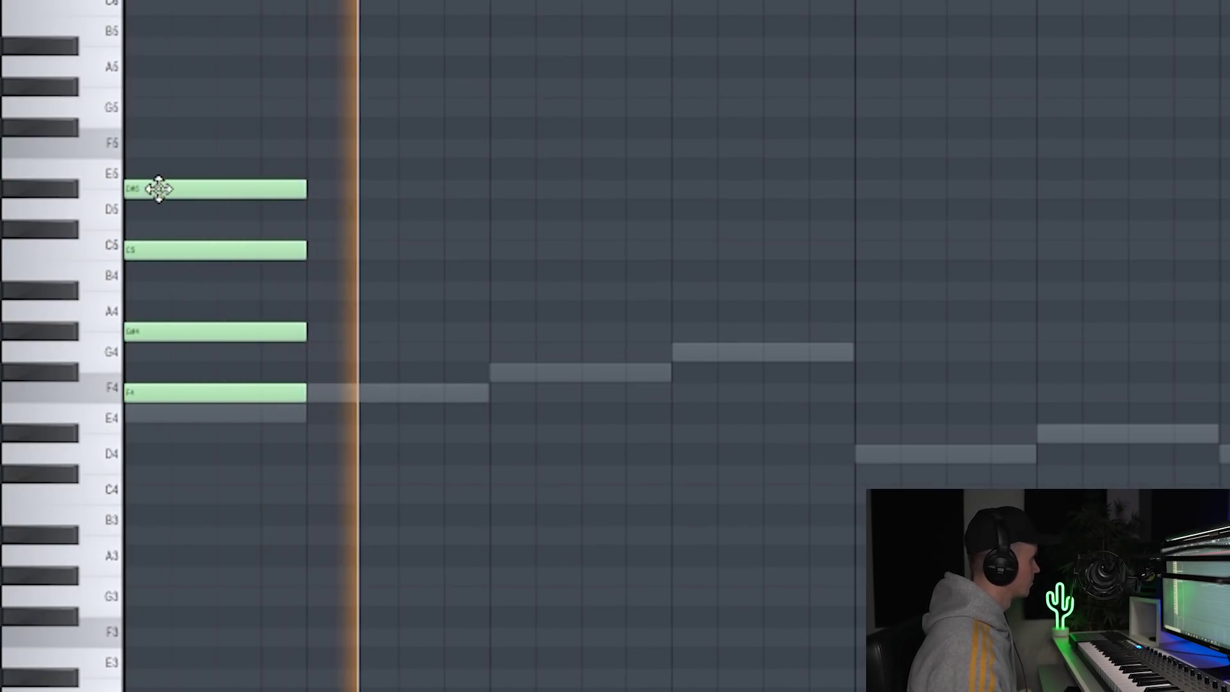
Step: Revoice the first chord by raising G#4 to G#5 and lowering F4 to F3, auditioning the changes
key("space")
key("space")
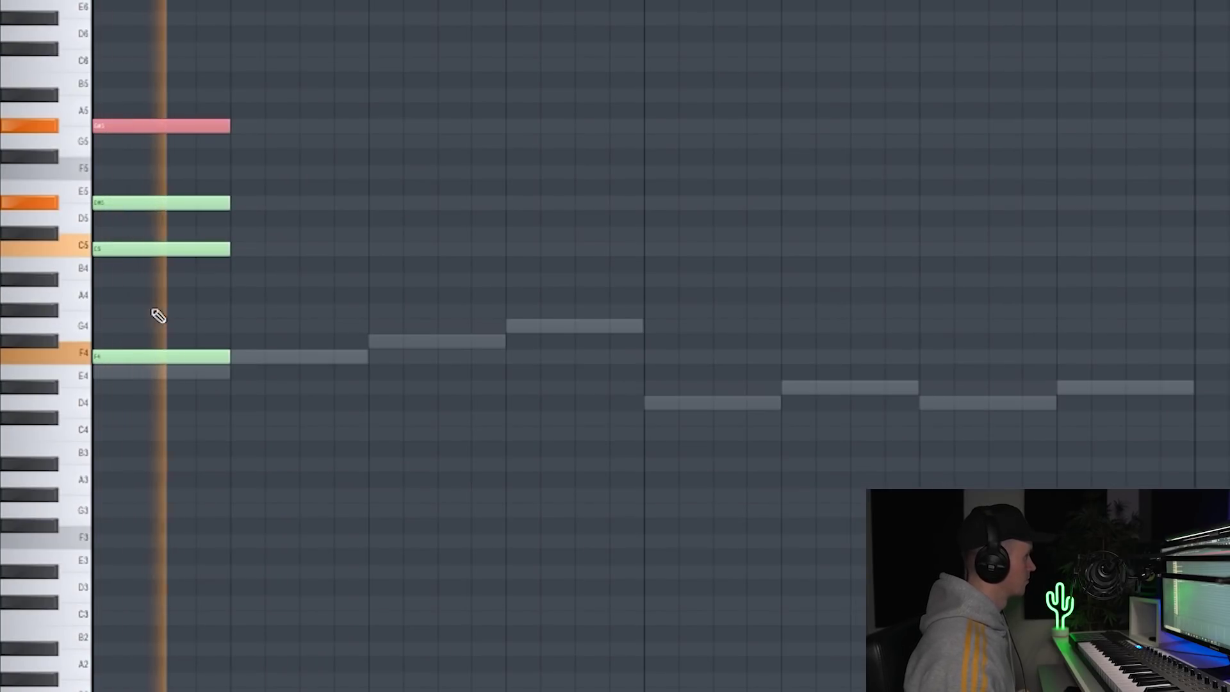
key("space")
key("space")
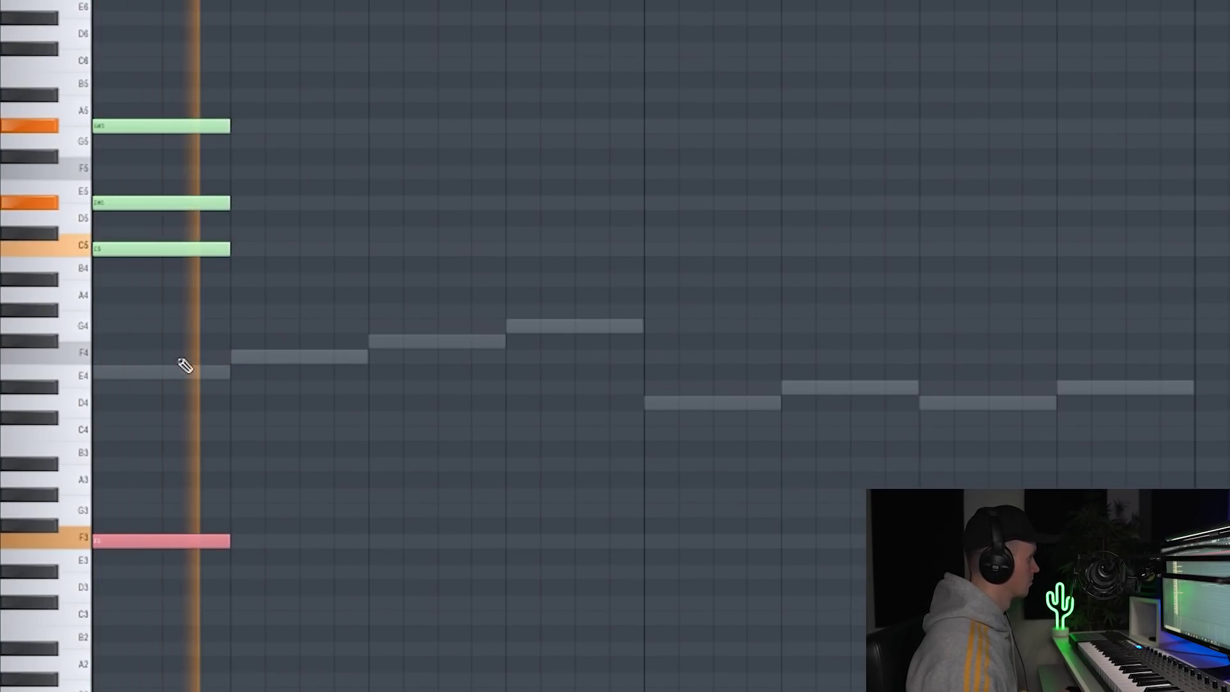
key("space")
Step: Extend the first chord's notes to the full length of bar 1, add C6 on top, and play it back
scroll(246, 408, "up", 3)
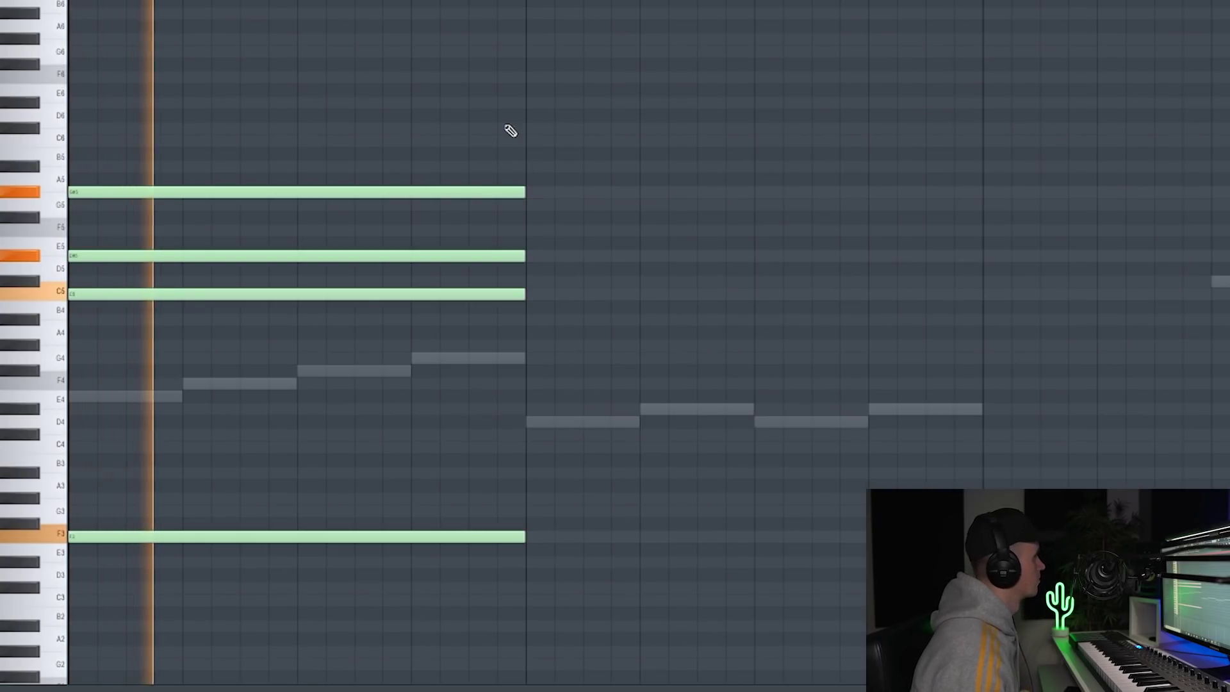
key("space")
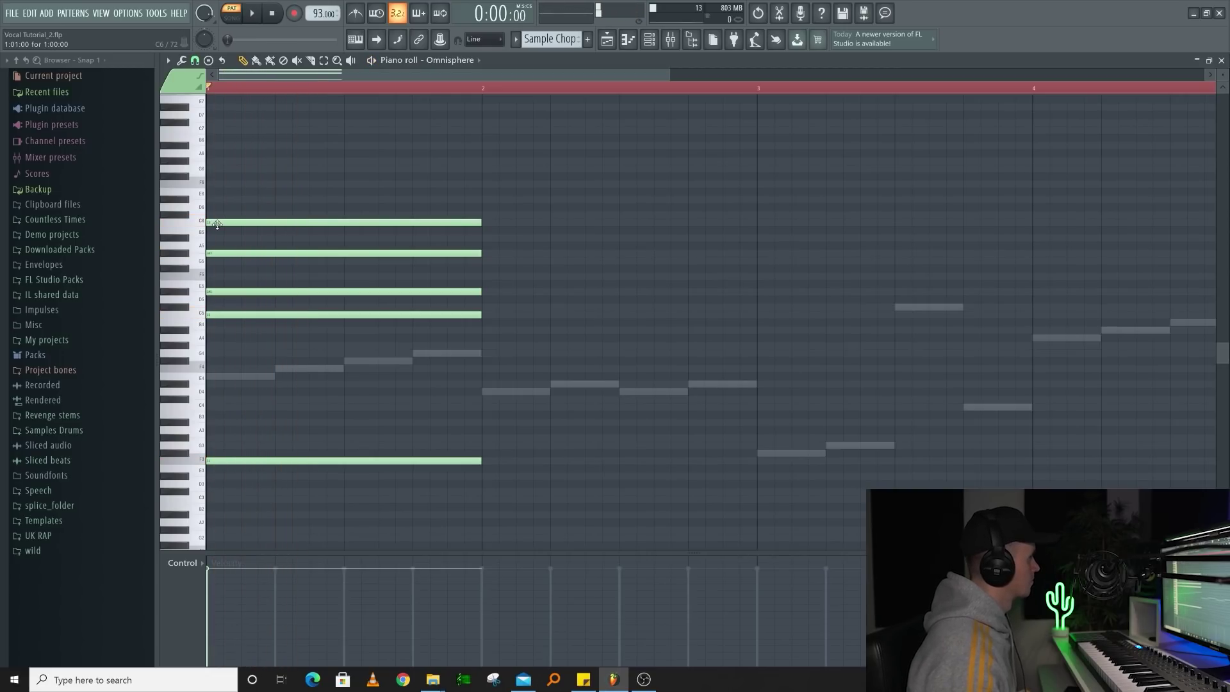
key("space")
Step: Add one-bar bass notes: D#3 in bar 2, C#3 in bar 3 and D#3 in bar 4
left_click(482, 476)
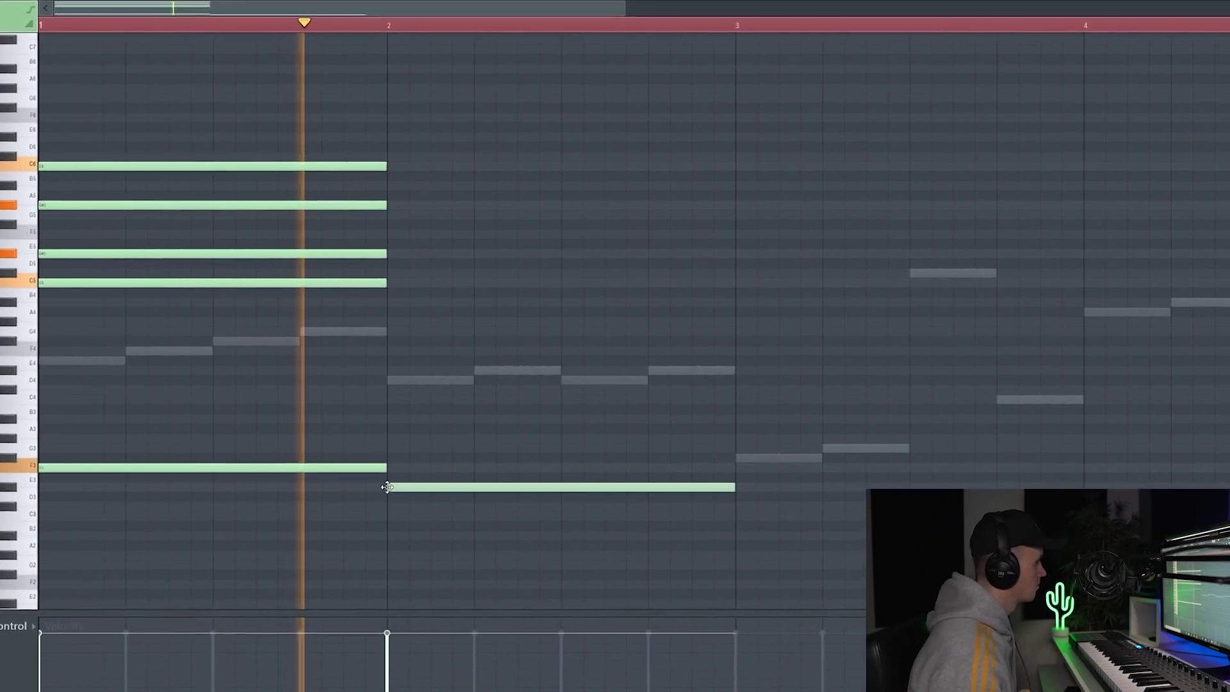
left_click(676, 529)
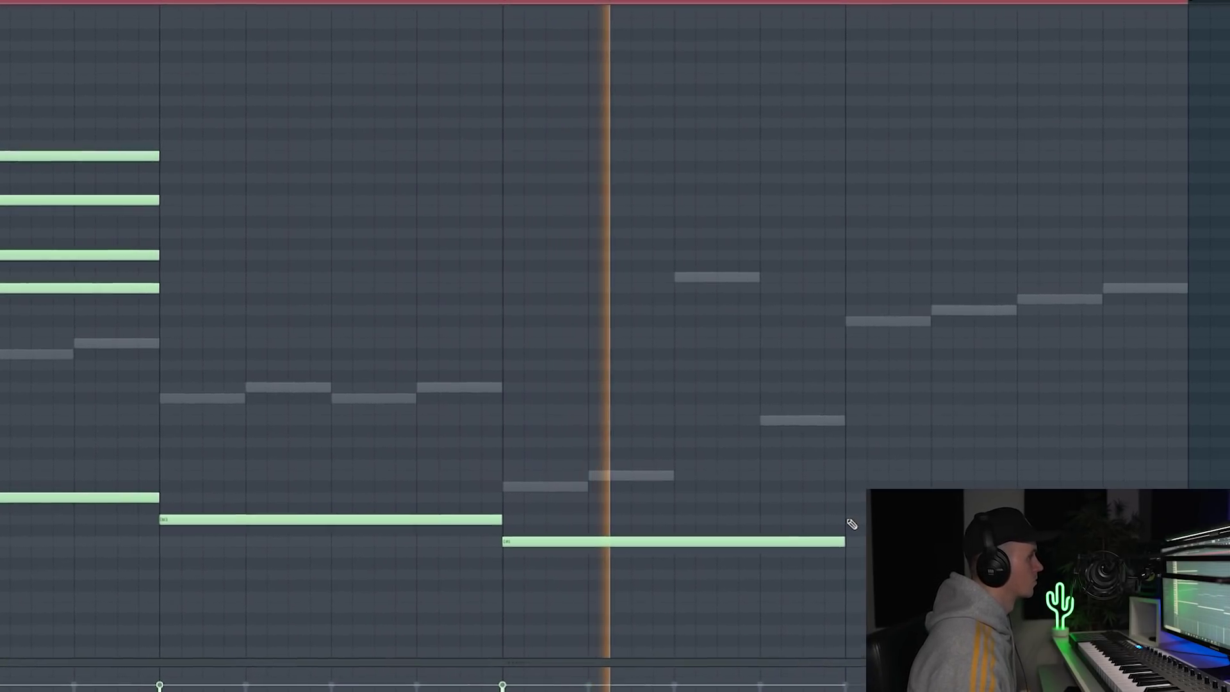
left_click(852, 522)
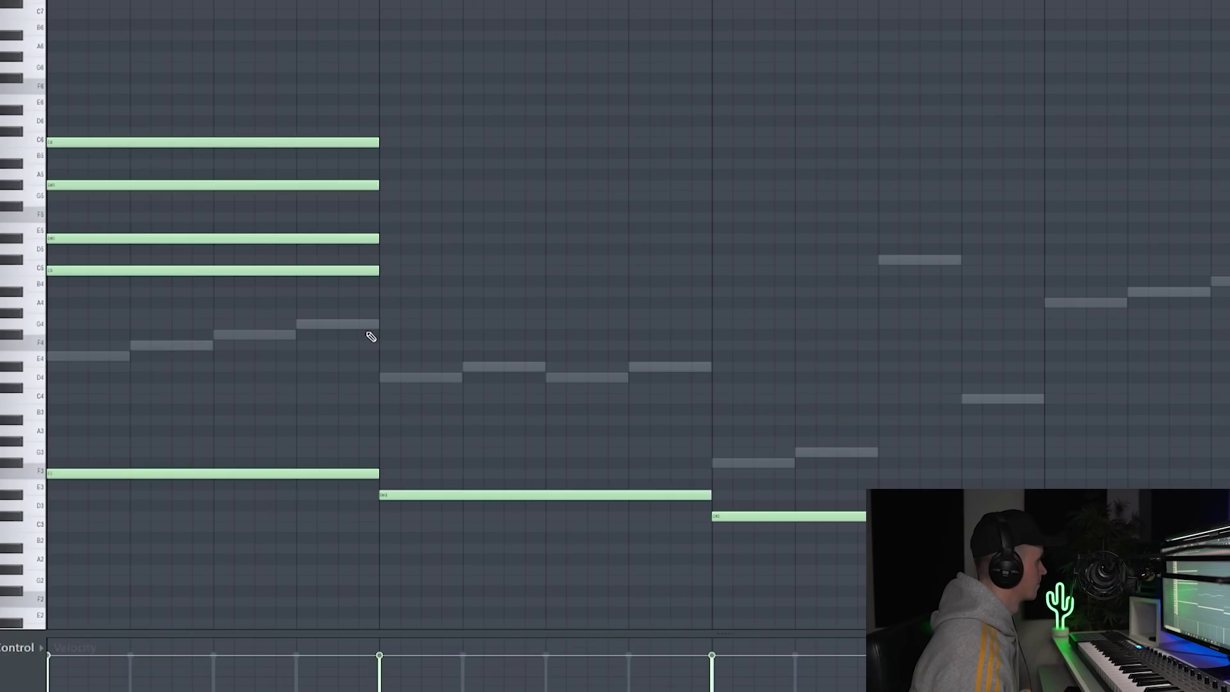
Step: Build the bar 2 chord above its bass note with one-bar notes on G4, A#4 and D#5, and audition it
left_click(383, 324)
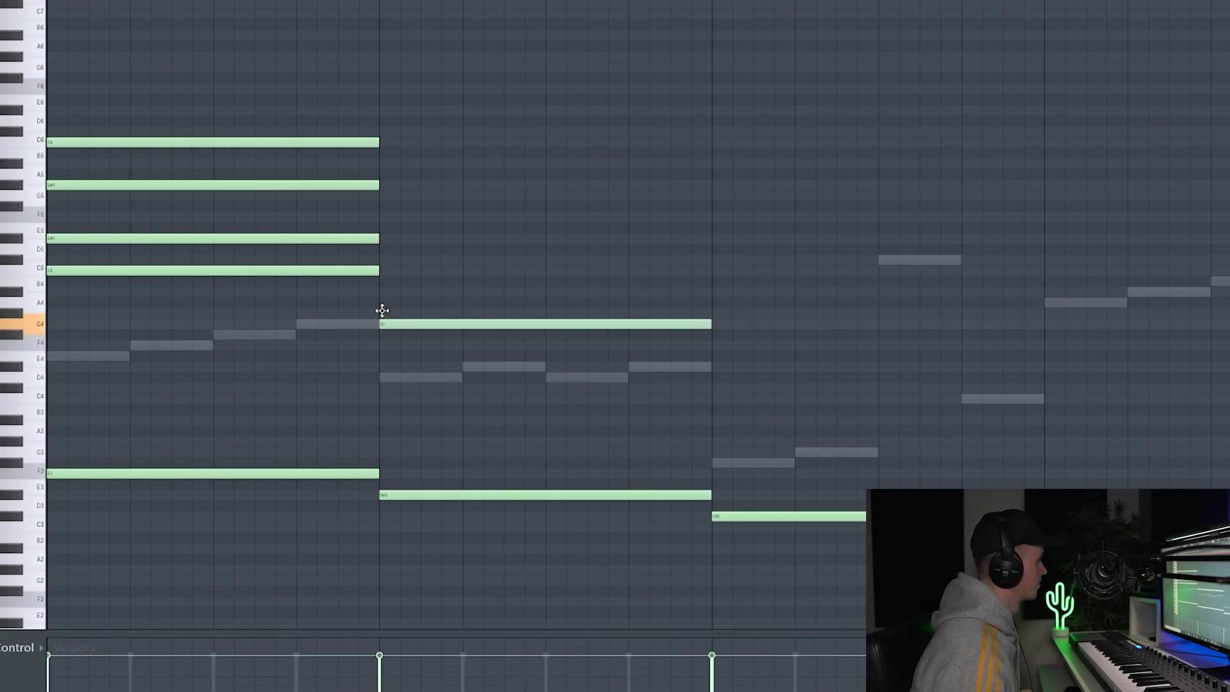
left_click(384, 291)
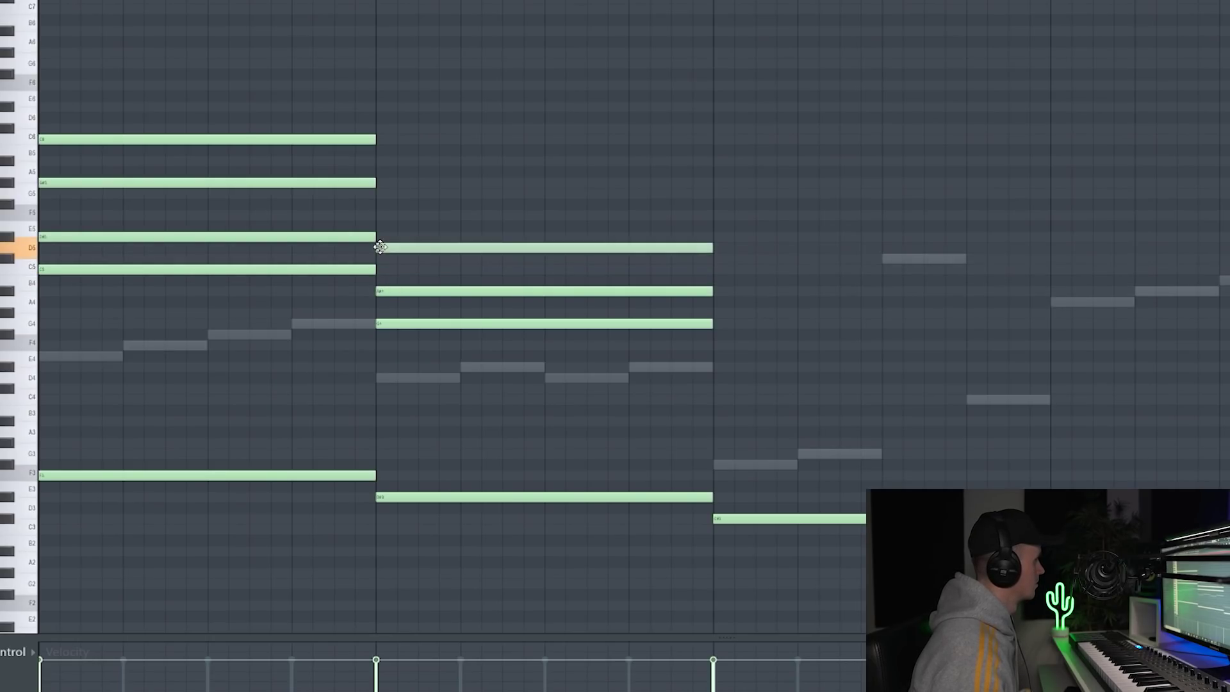
key("space")
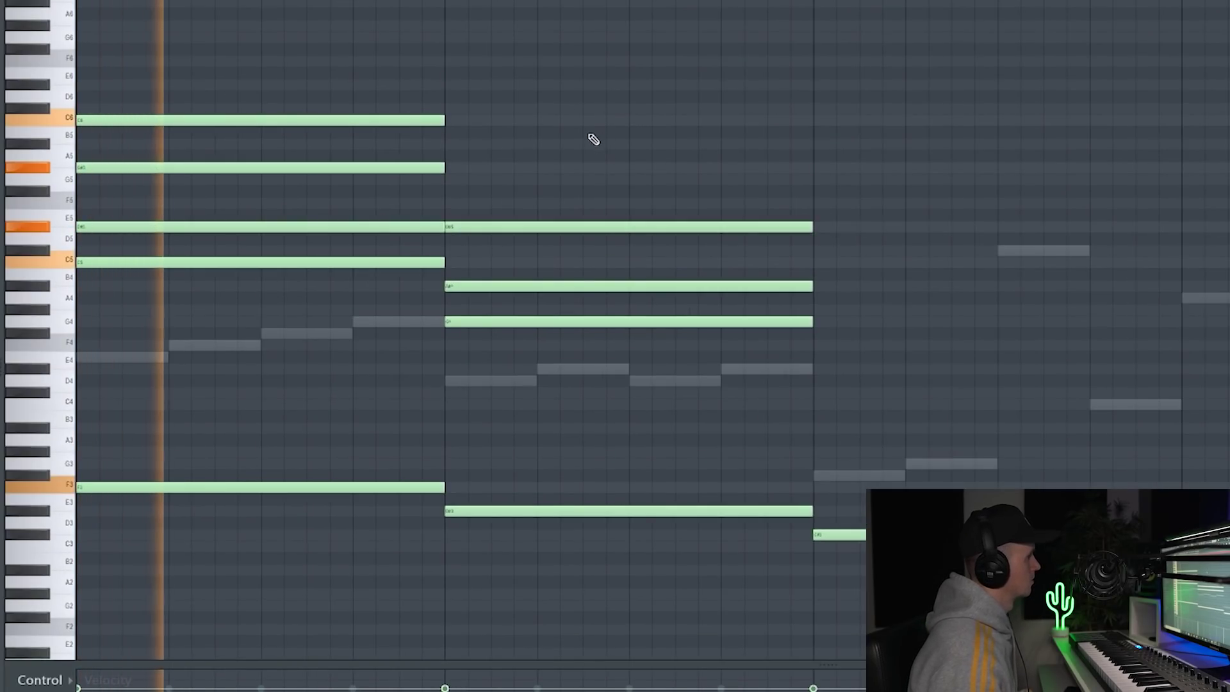
Step: Raise the G4 note of the bar 2 chord by an octave to G5
left_click(462, 322)
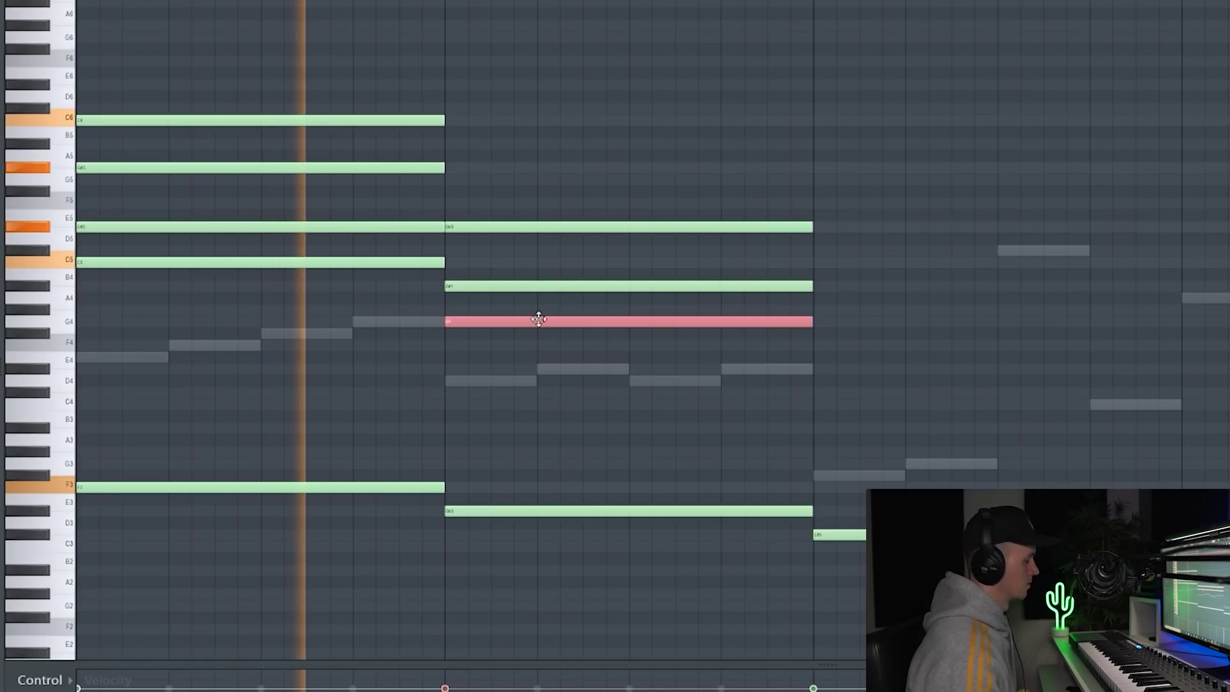
key("ctrl+Up")
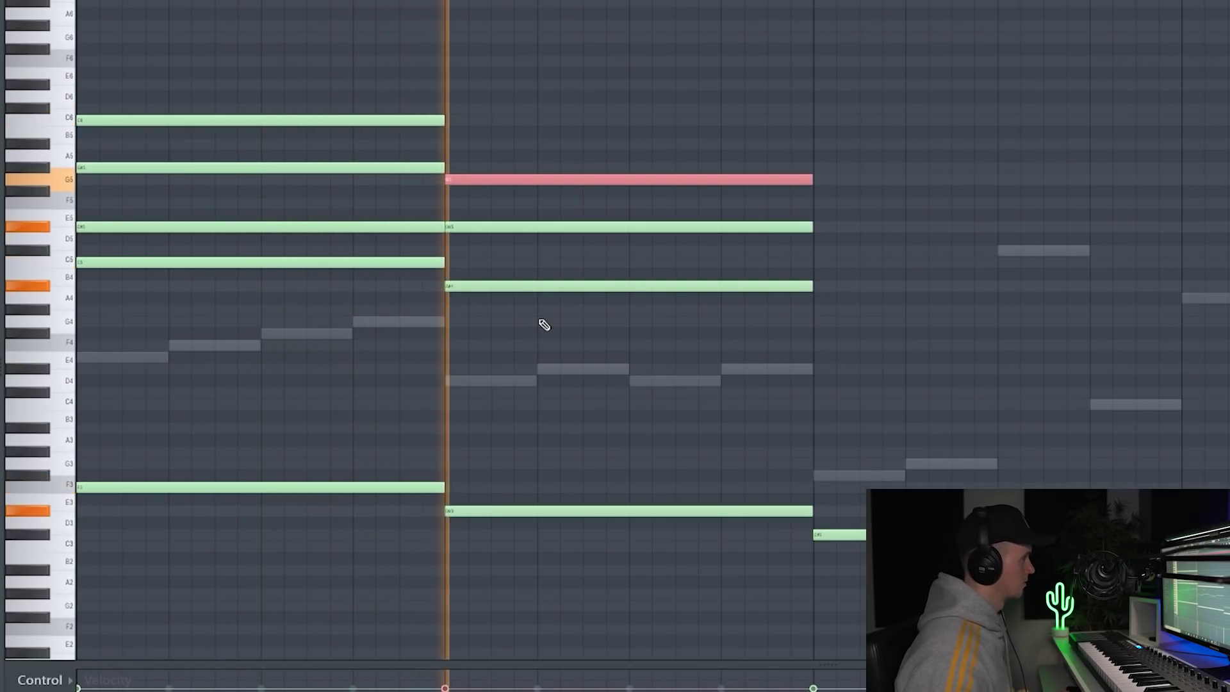
left_click(884, 232)
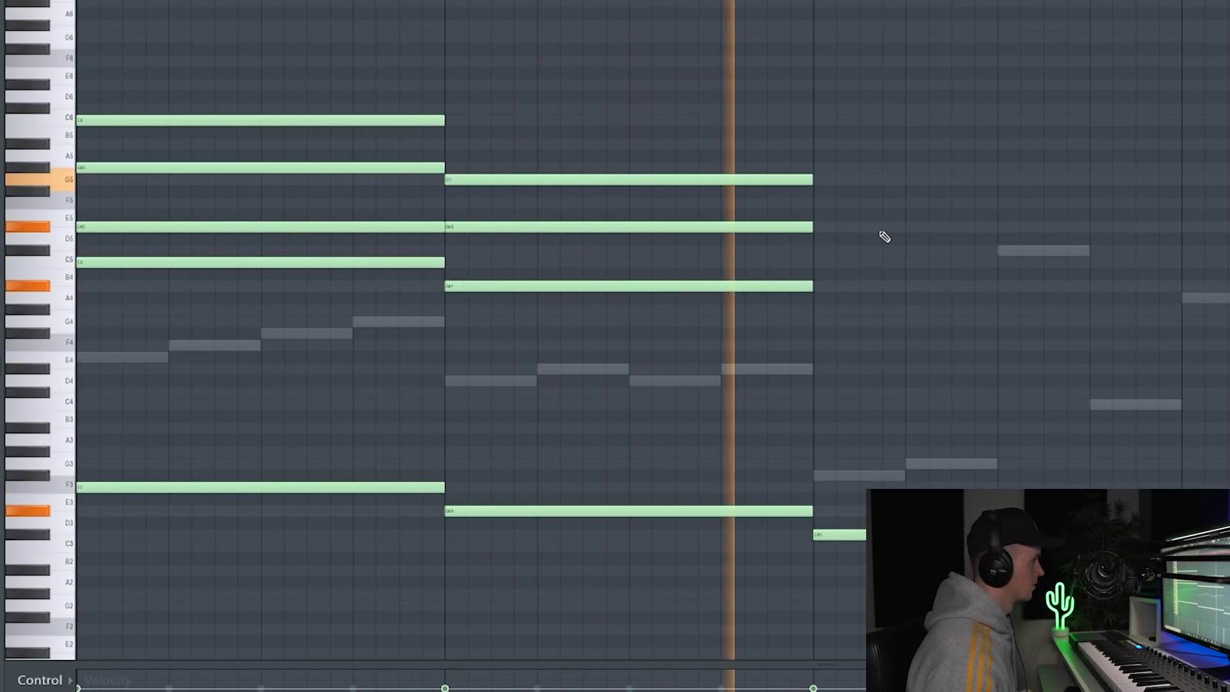
Step: Build the bar 3 chord above its bass note with one-bar notes on F4, G#4 and C#5
left_click(815, 343)
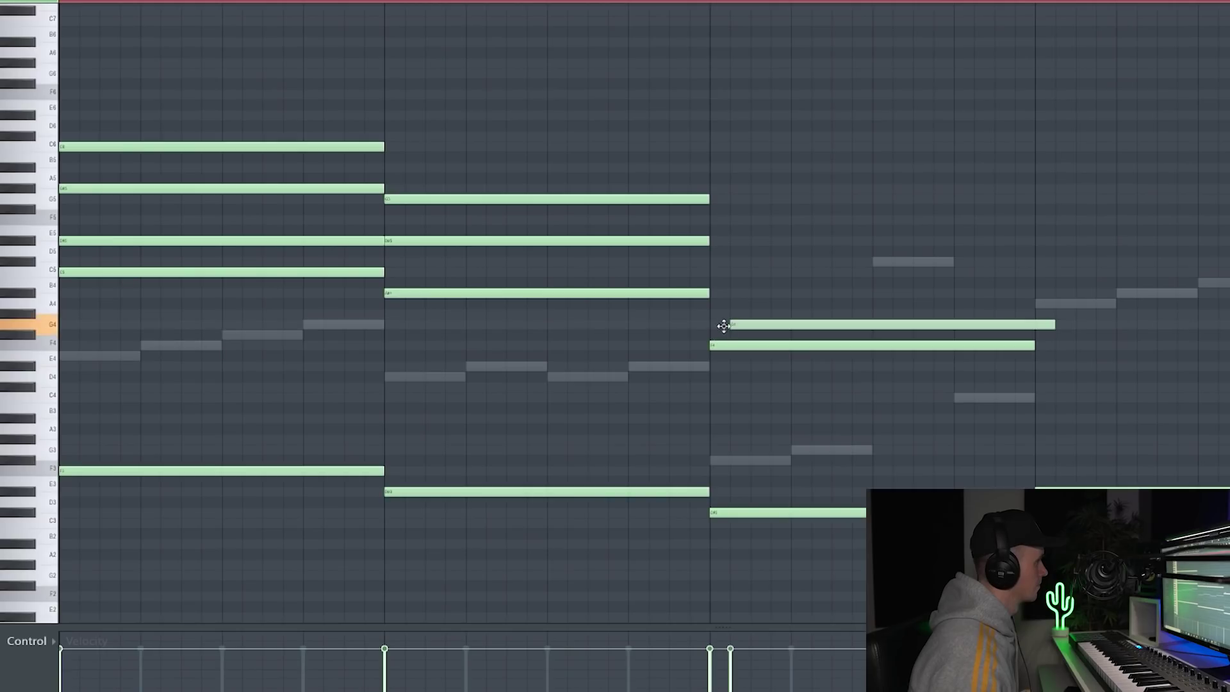
left_click_drag(723, 326, 705, 322)
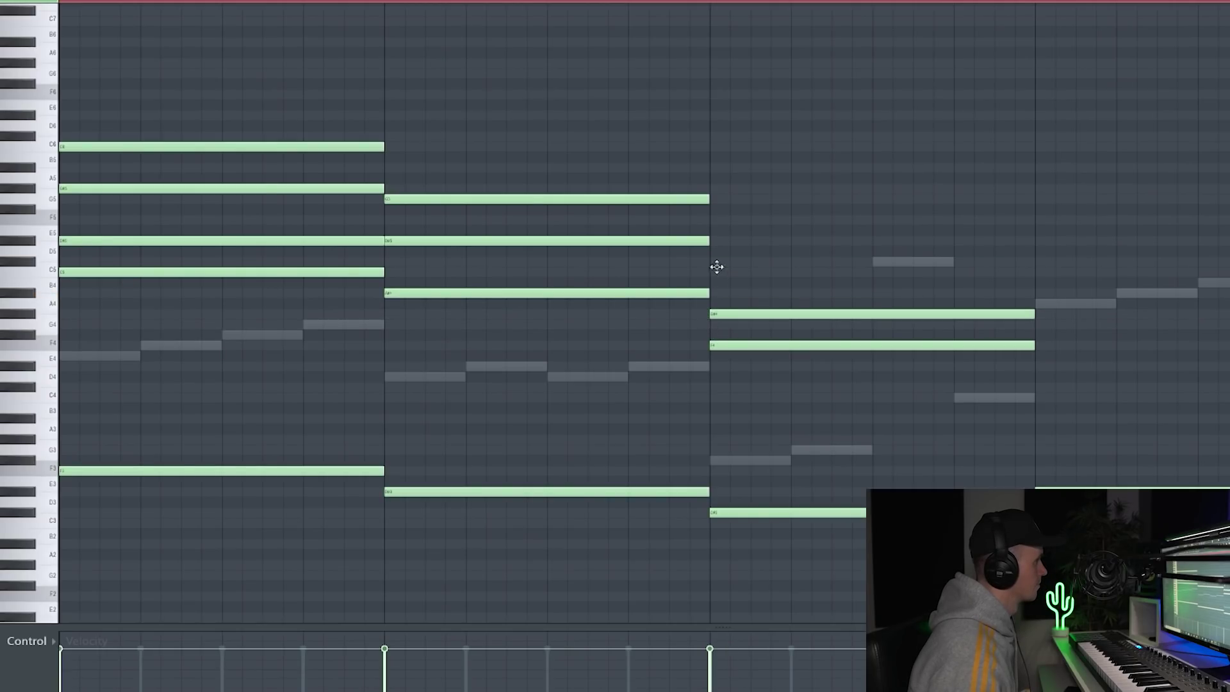
mouse_move(721, 261)
left_mouse_down()
mouse_move(719, 231)
mouse_move(727, 252)
left_mouse_up()
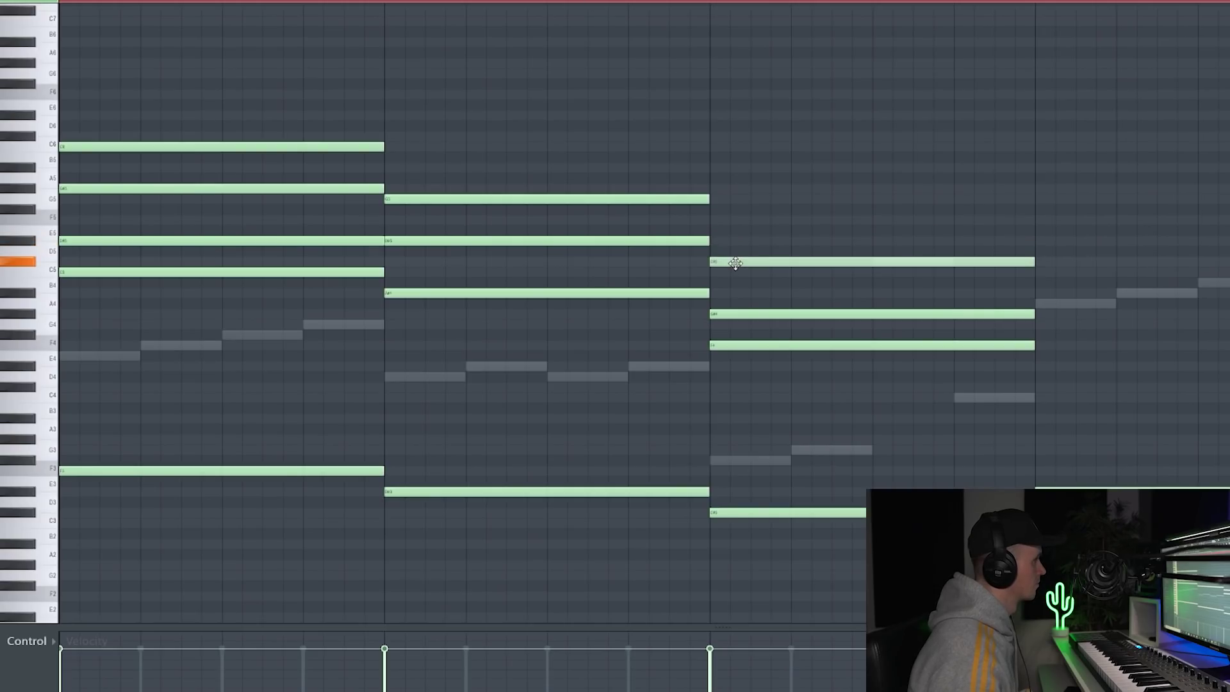
Step: Raise the F4 note of the bar 3 chord by an octave to F5, keeping the bass note at C#3
left_click_drag(756, 512, 746, 386)
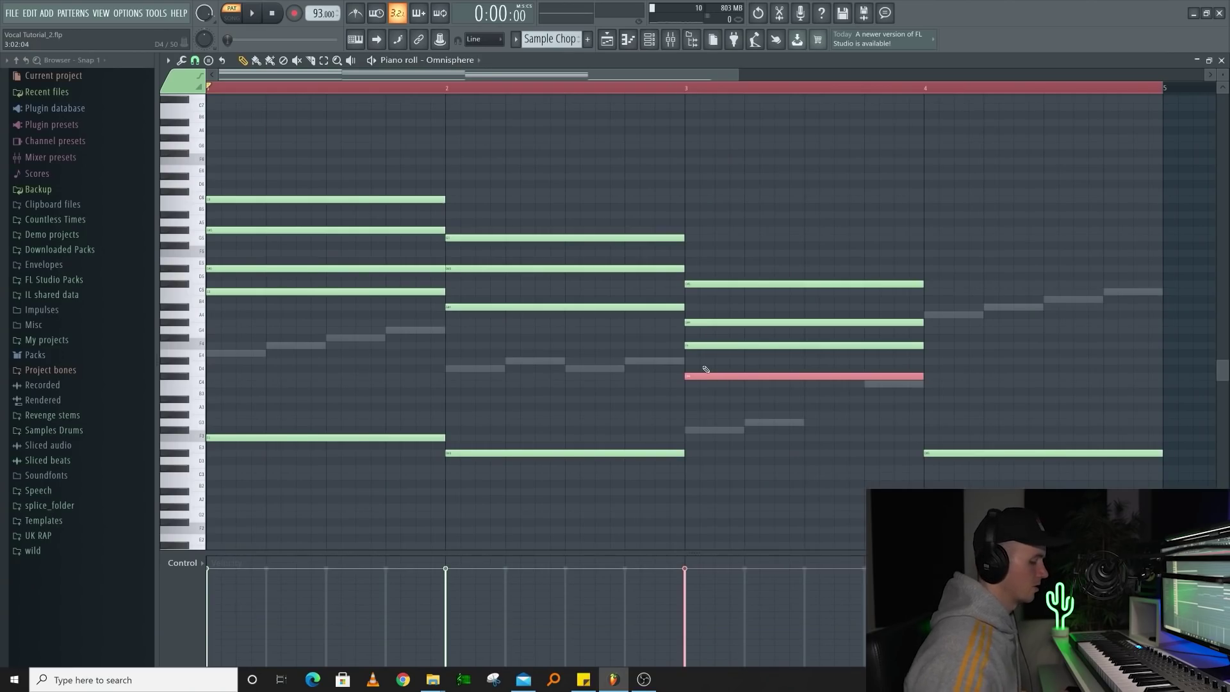
left_click(757, 234, "ctrl")
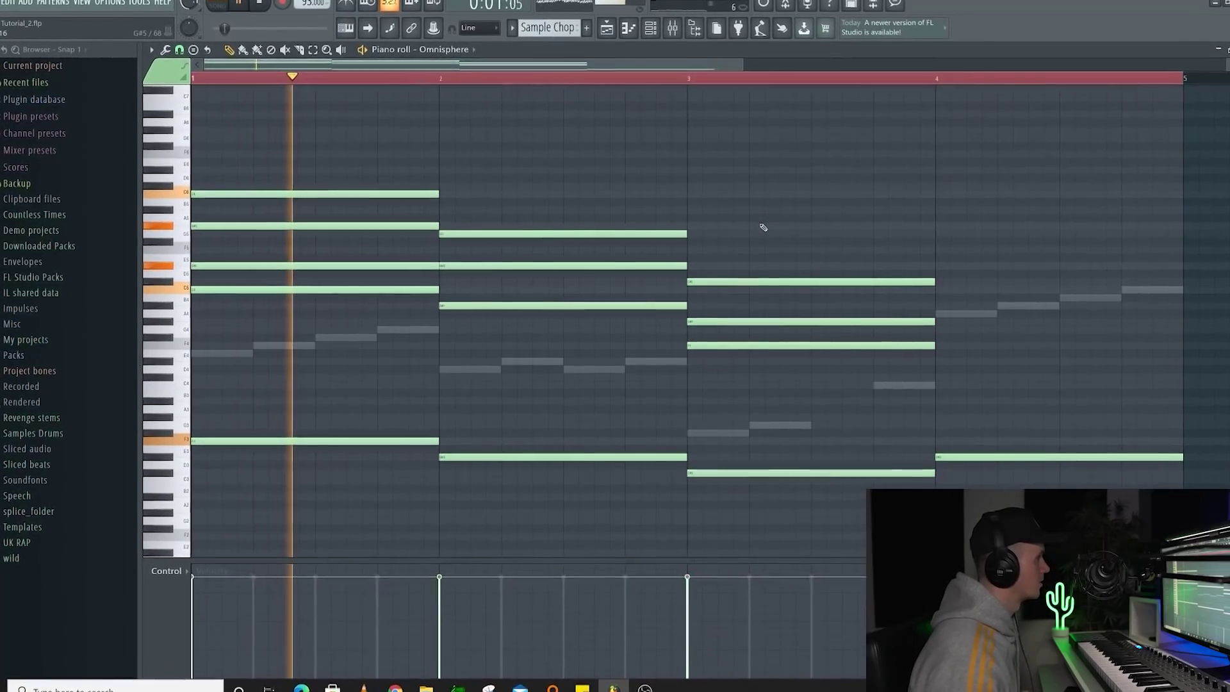
scroll(729, 259, "down", 2)
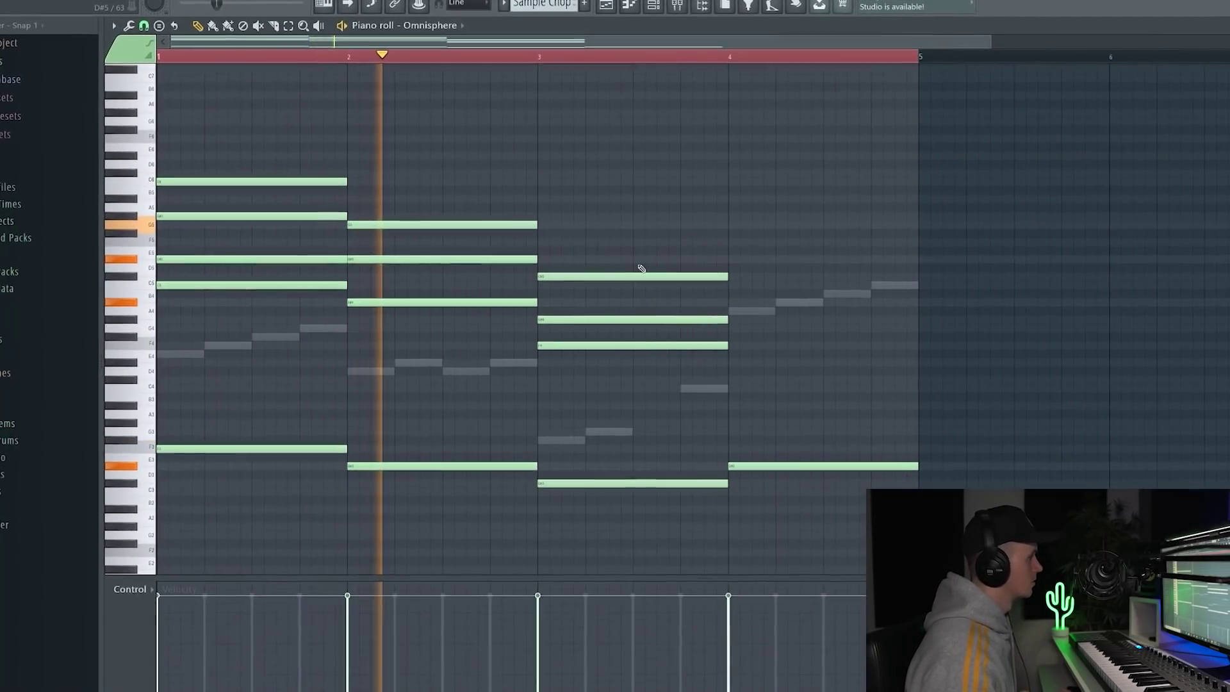
left_click(564, 342)
key("ctrl+Up")
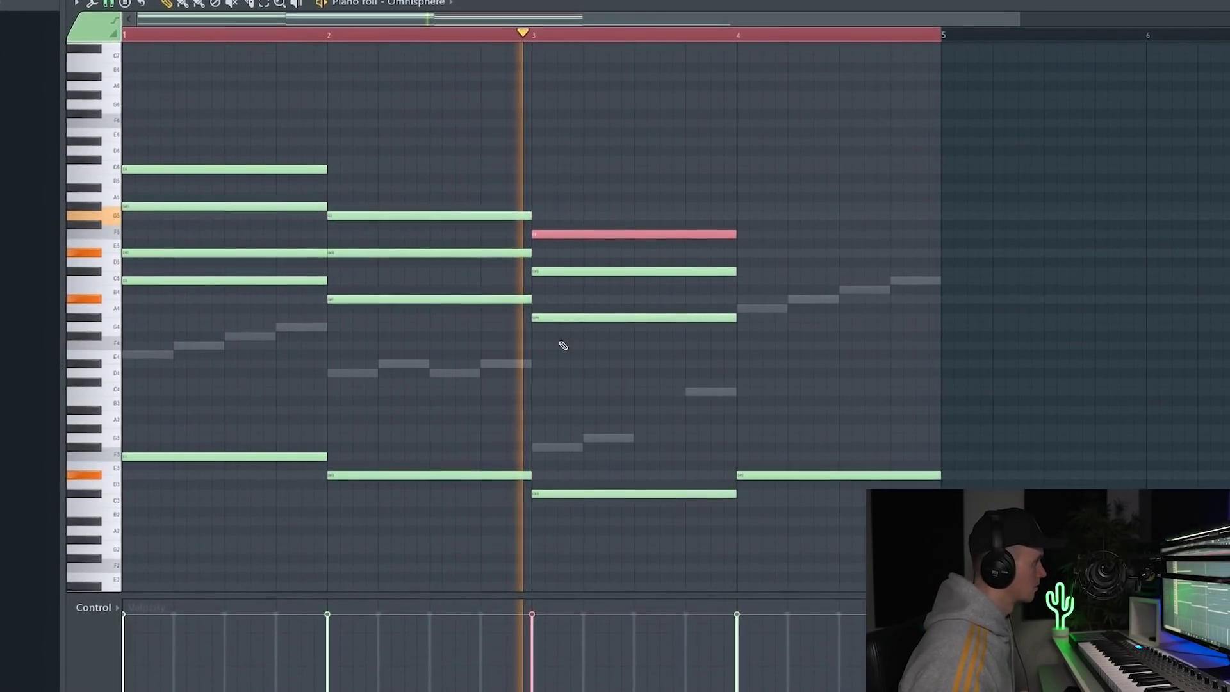
Step: Build the bar 4 chord above its bass note from one-bar notes on G4, A#4 and D#4, with the D#4 raised to D#5
left_click(770, 195, "ctrl")
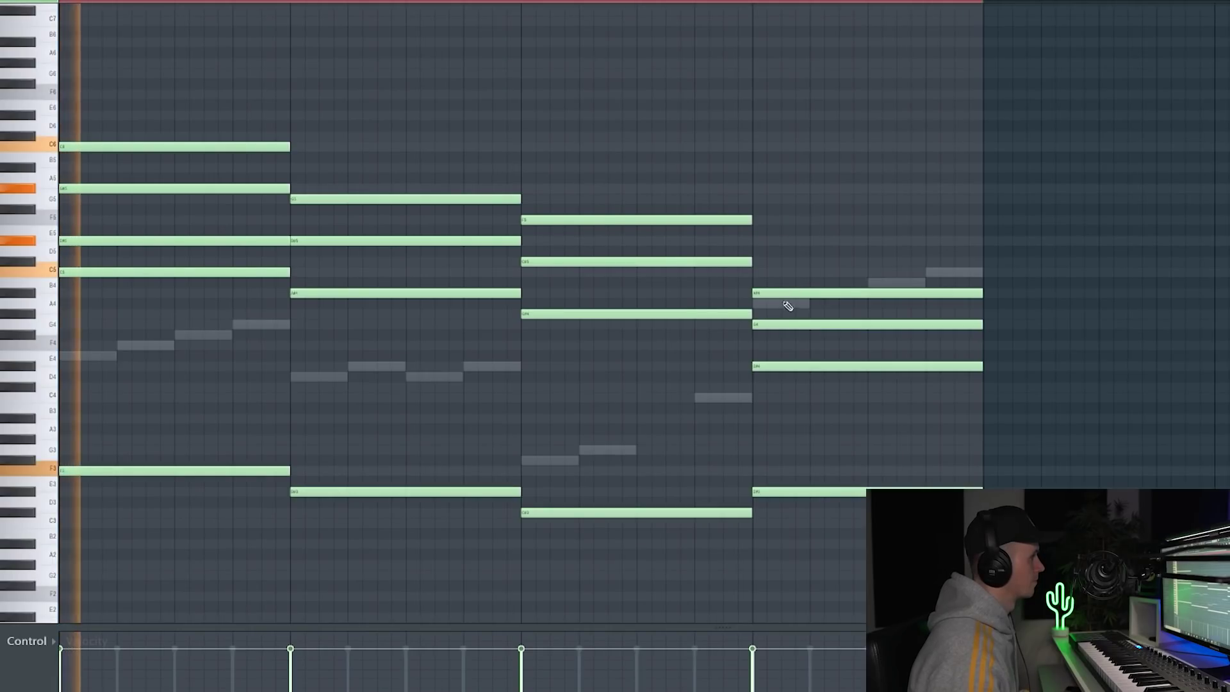
left_click(793, 364, "ctrl")
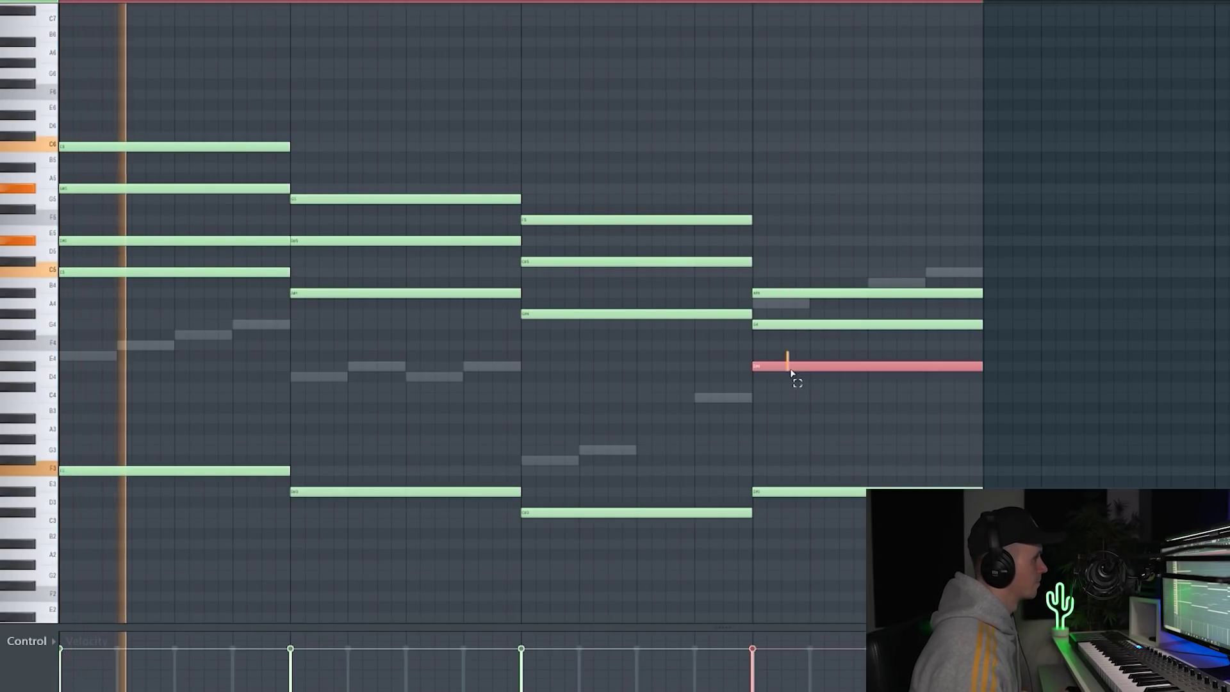
key("ctrl+Up")
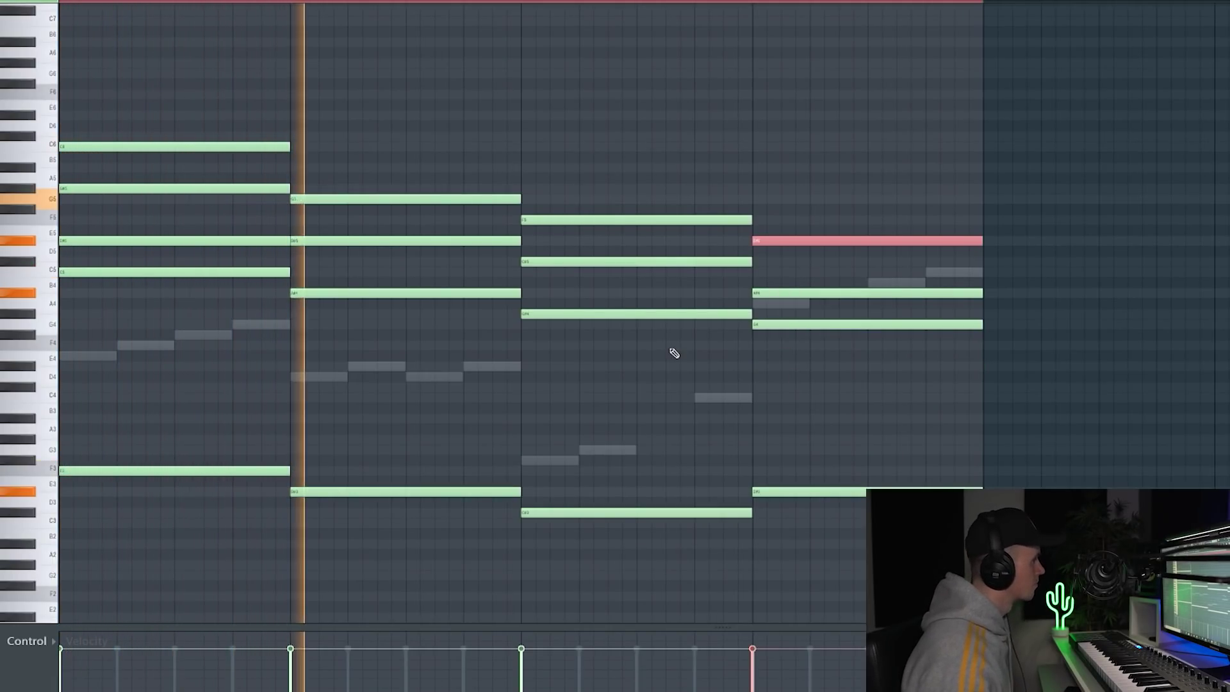
Step: Try the G4 note of the bar 4 chord an octave higher at G5 and audition it
left_click(824, 327, "ctrl")
key("ctrl+Up")
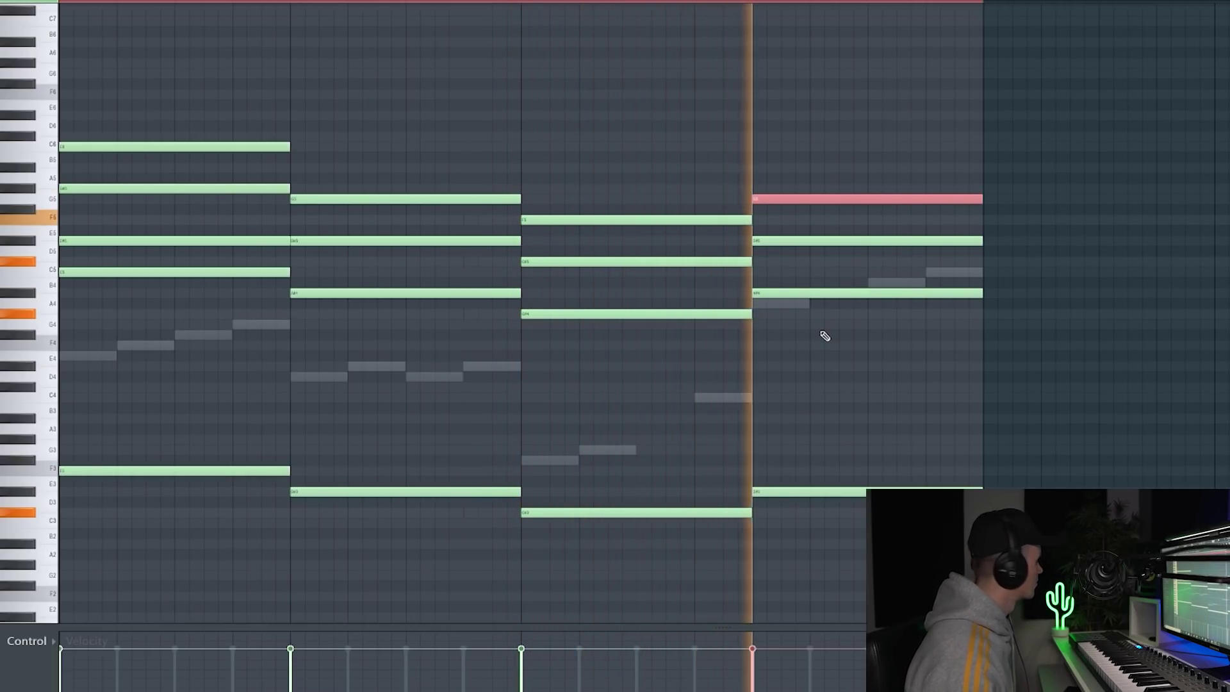
left_click(658, 141, "ctrl")
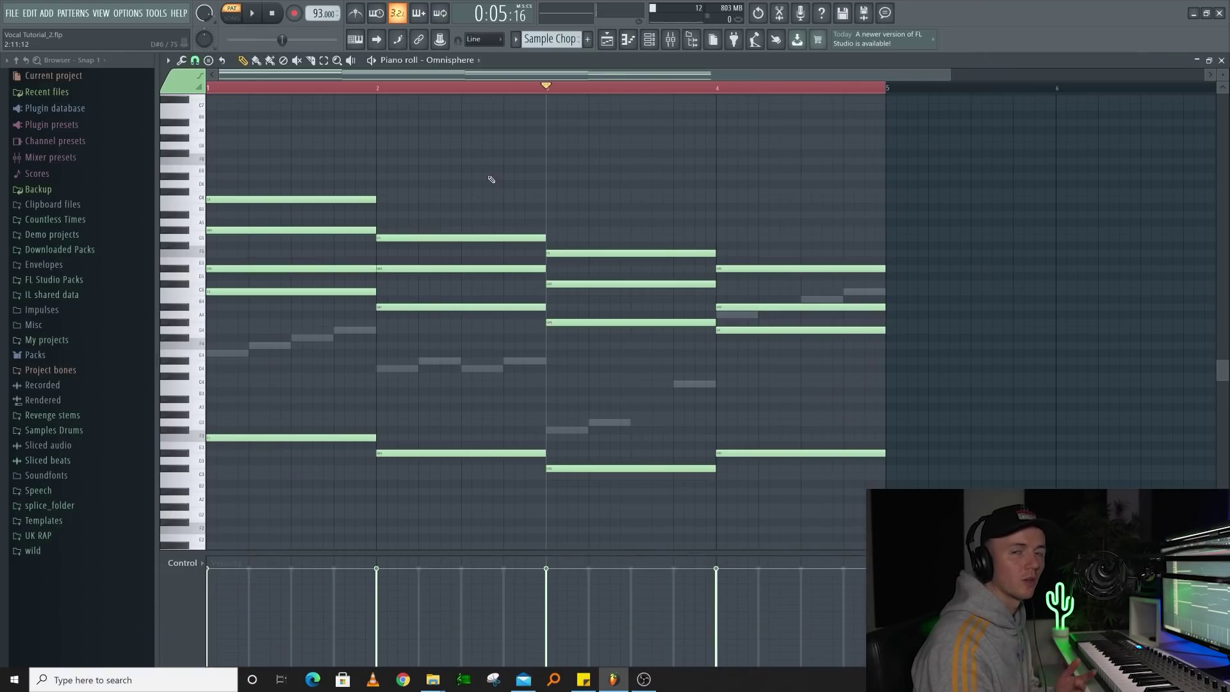
Step: Randomize the velocity levels of all the chord and bass notes
key("ctrl+a")
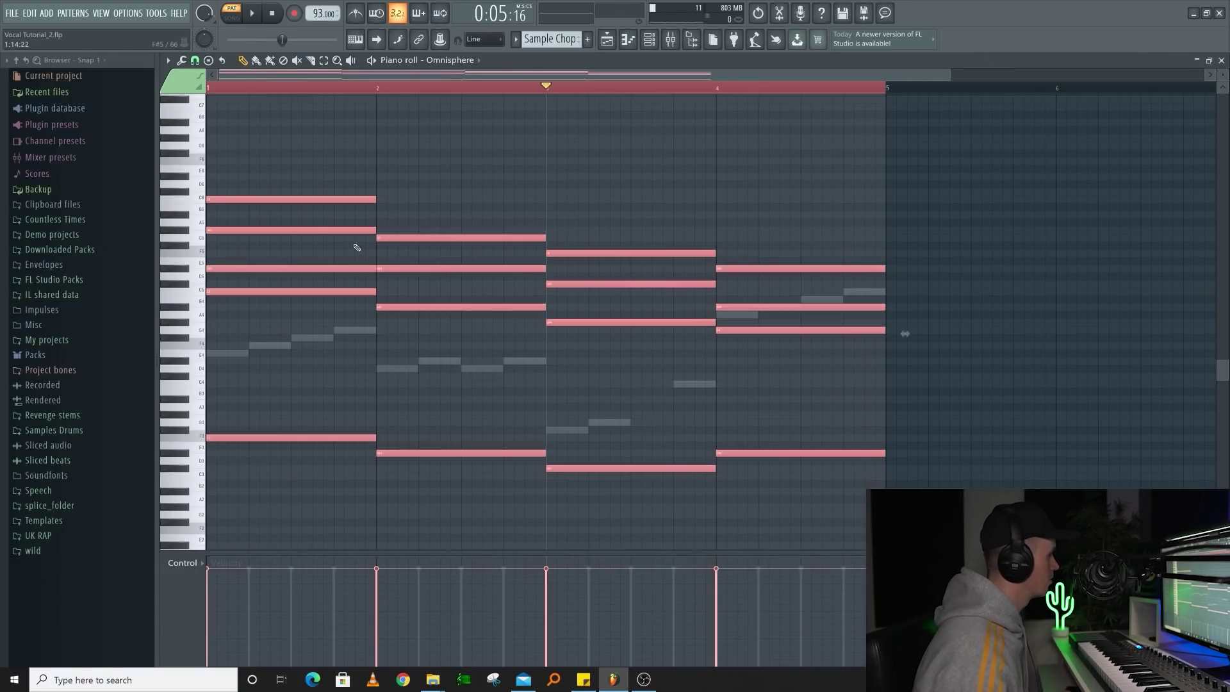
key("alt+r")
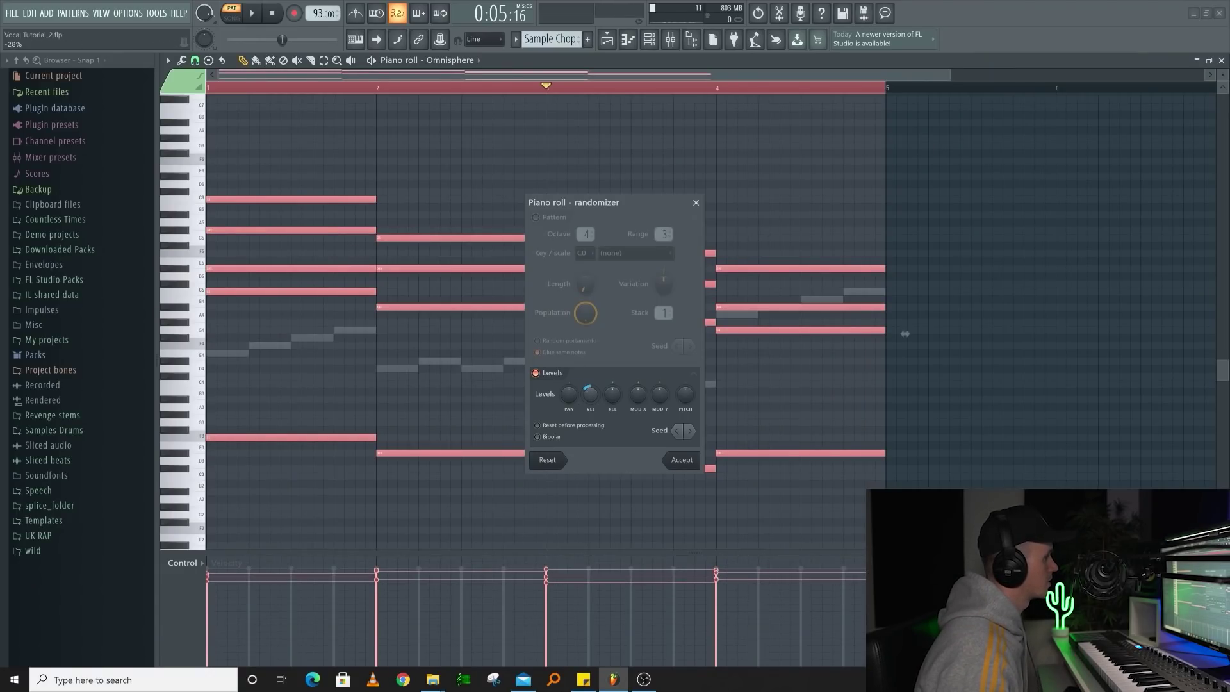
left_click(681, 460)
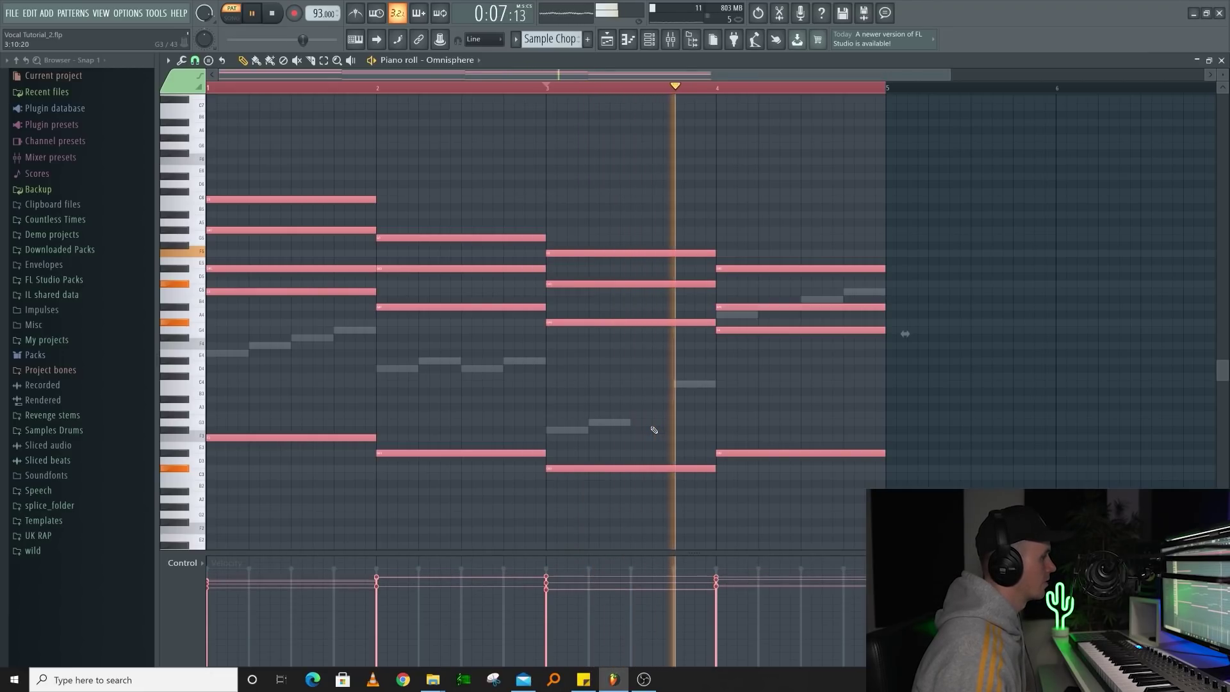
key("ctrl+d")
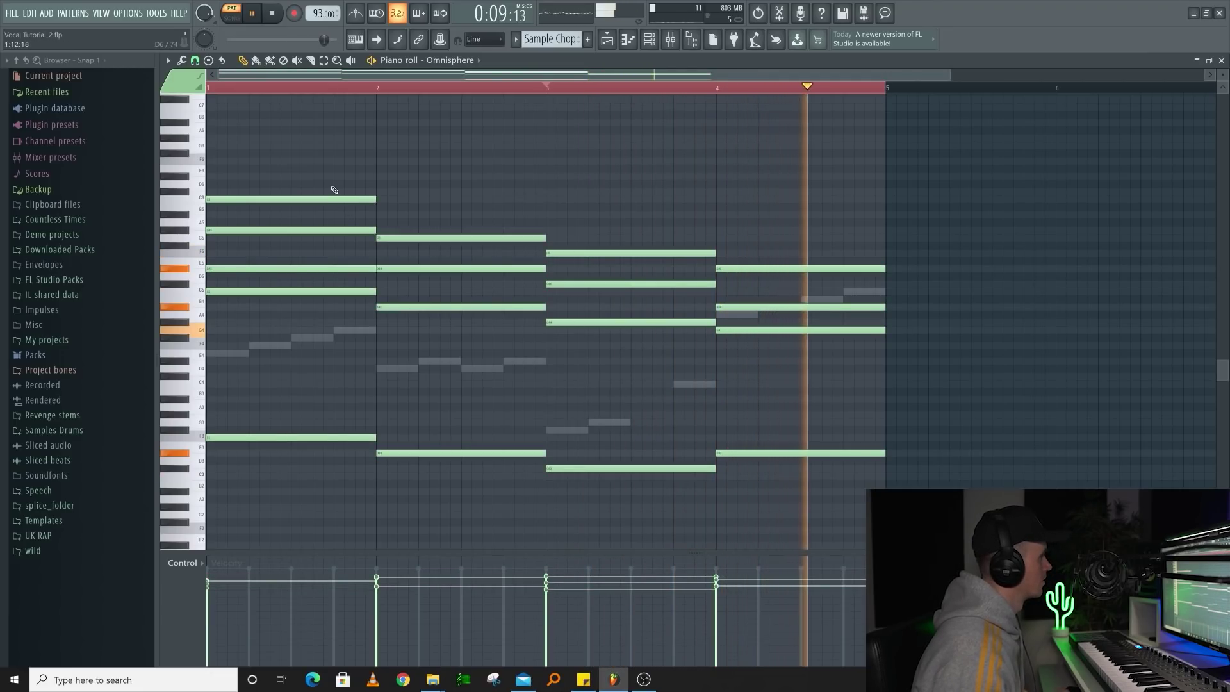
key("space")
left_click_drag(323, 160, 837, 535)
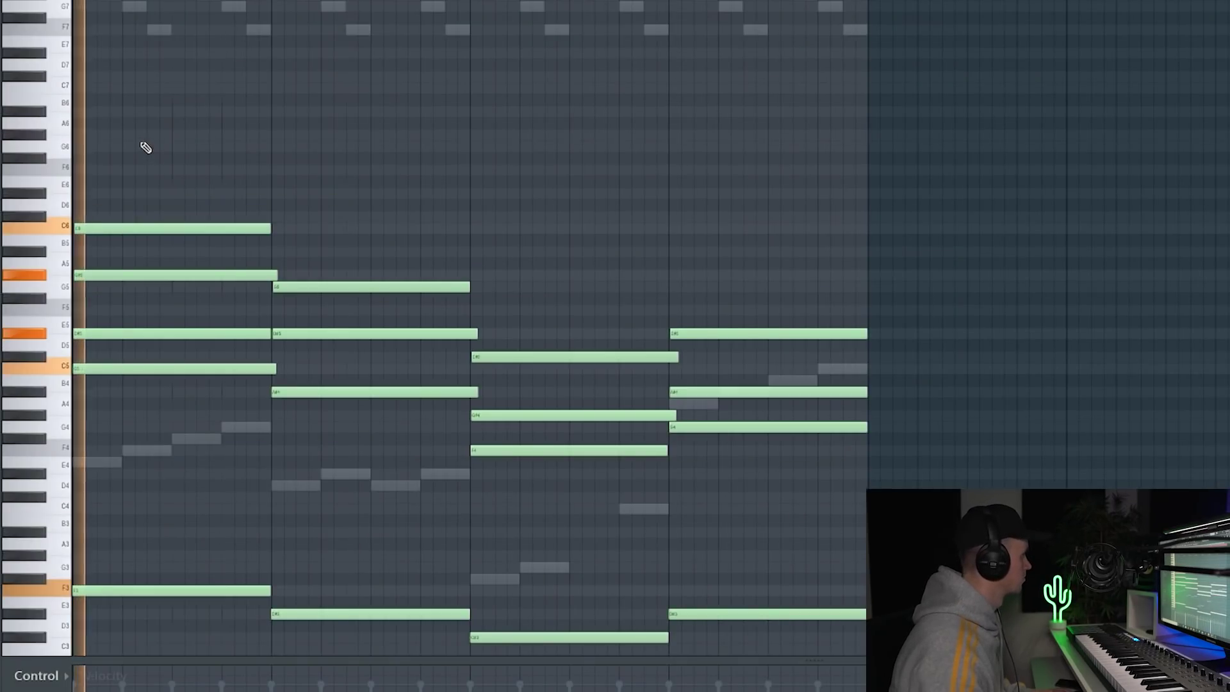
Step: Start a top melody above the bar 1 chord with notes on G#6, F6 and A#6, auditioning it against the chords
left_click(130, 135)
key("space")
left_click(164, 146)
key("space")
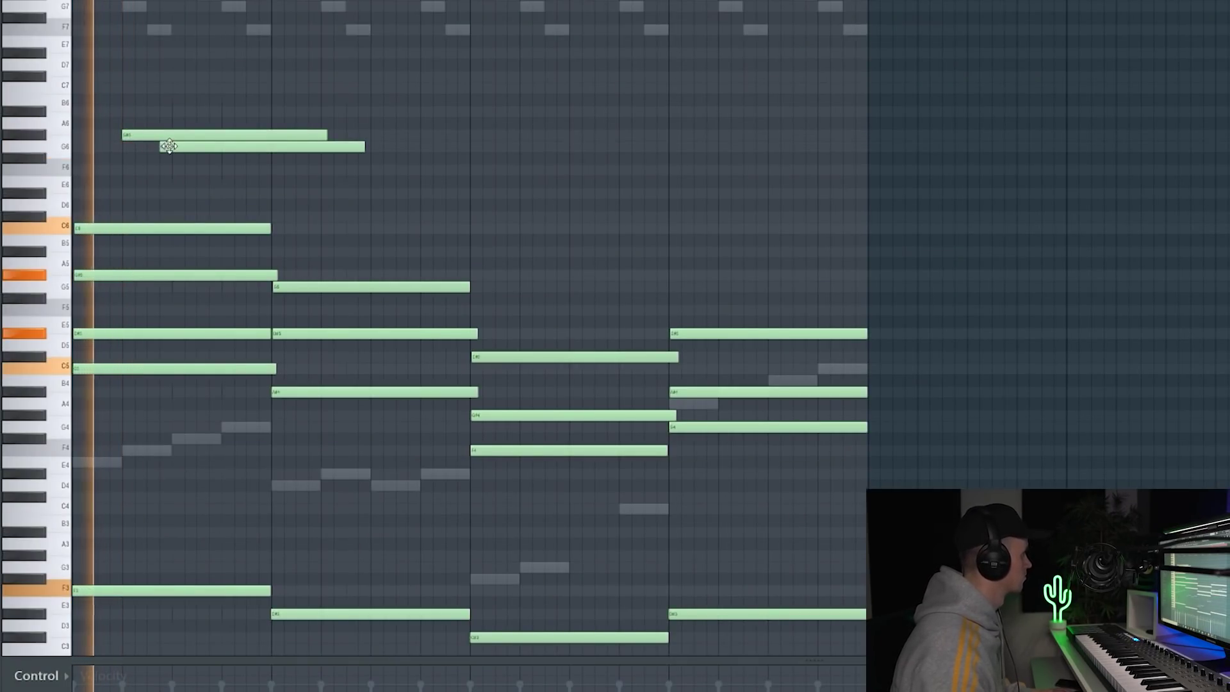
left_click_drag(169, 145, 232, 96)
key("space")
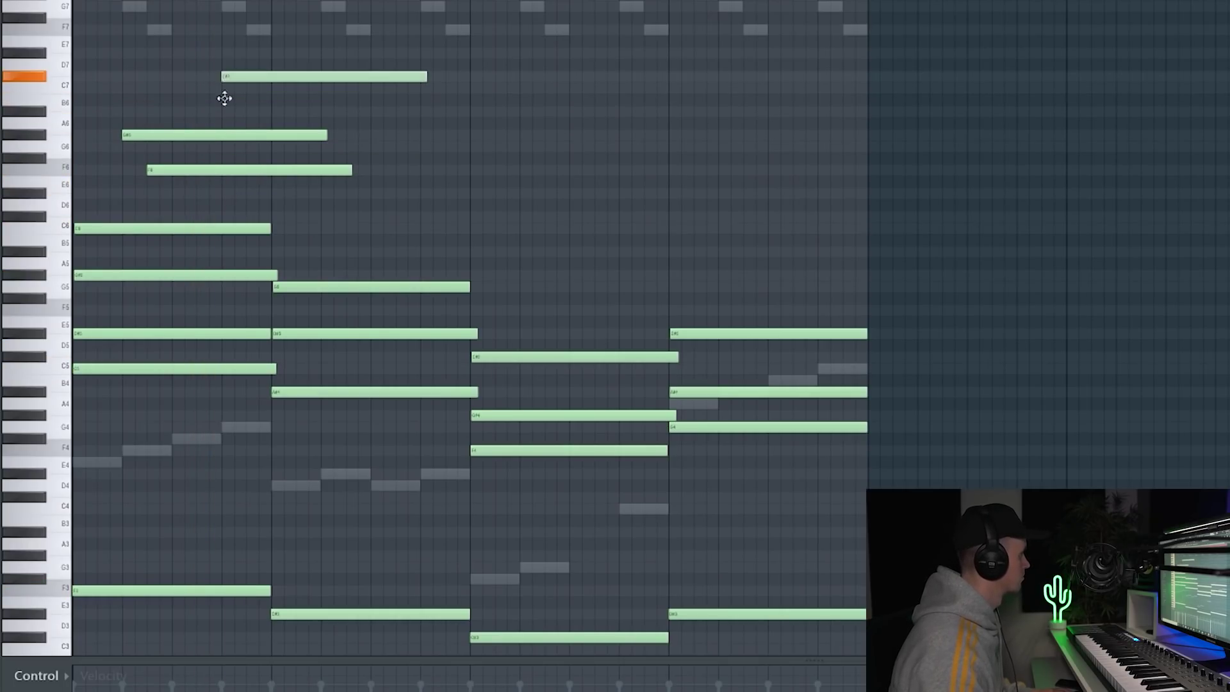
key("space")
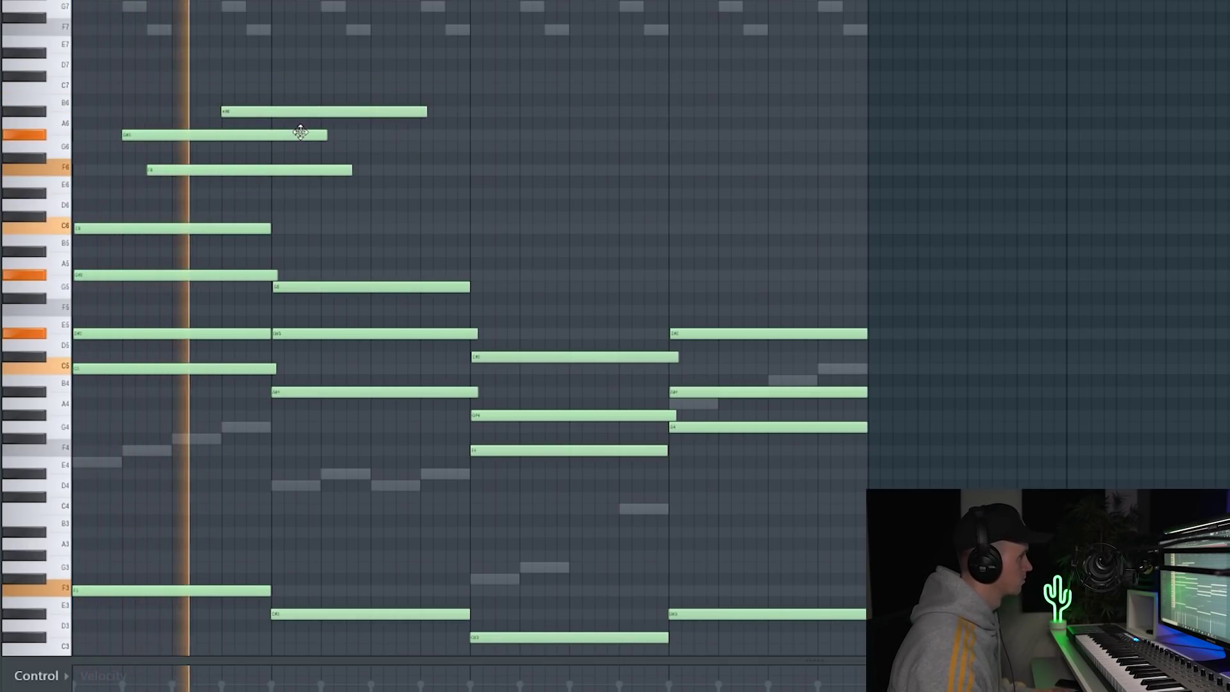
key("space")
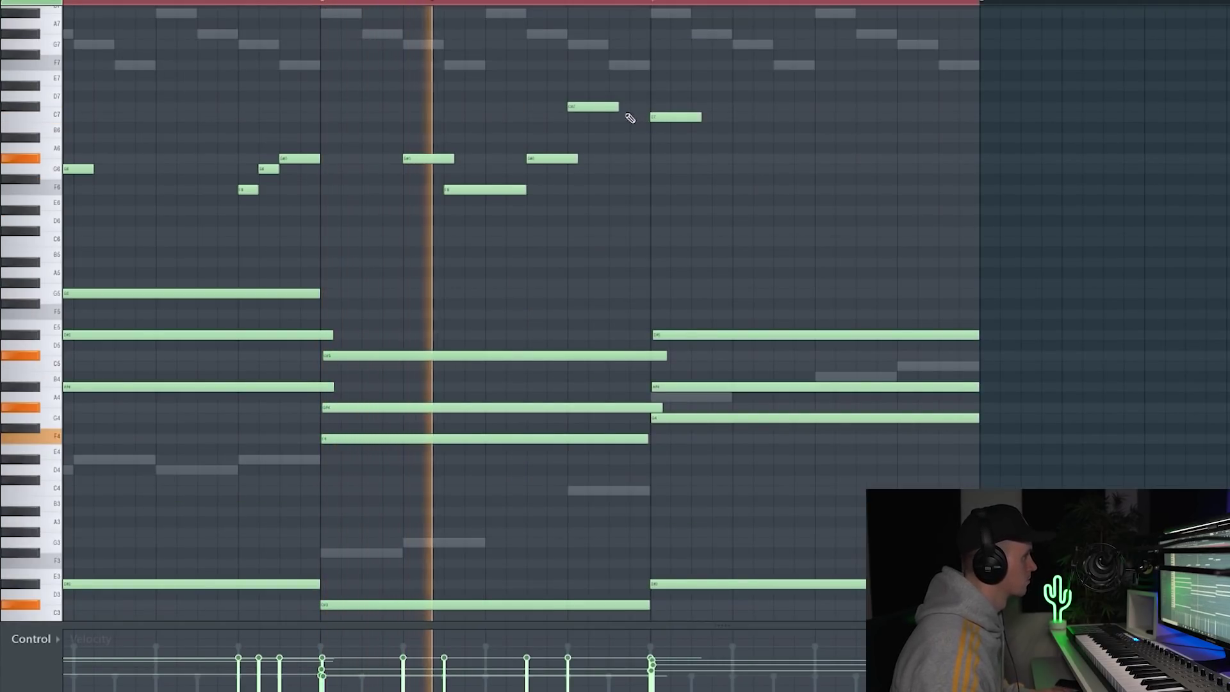
Step: Lengthen the melody's C#7 note to the start of bar 4, and end bar 4 with A#6, a shortened G#6 and G6
left_click_drag(620, 107, 656, 111)
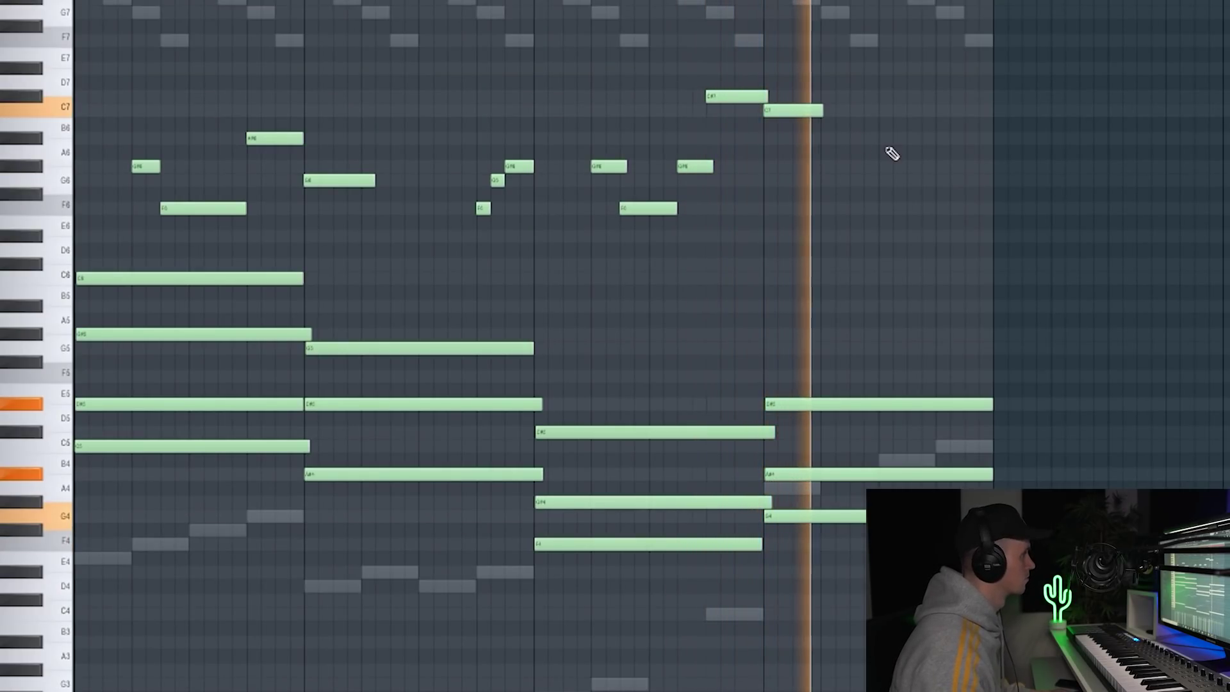
left_click(852, 138)
left_click(935, 165)
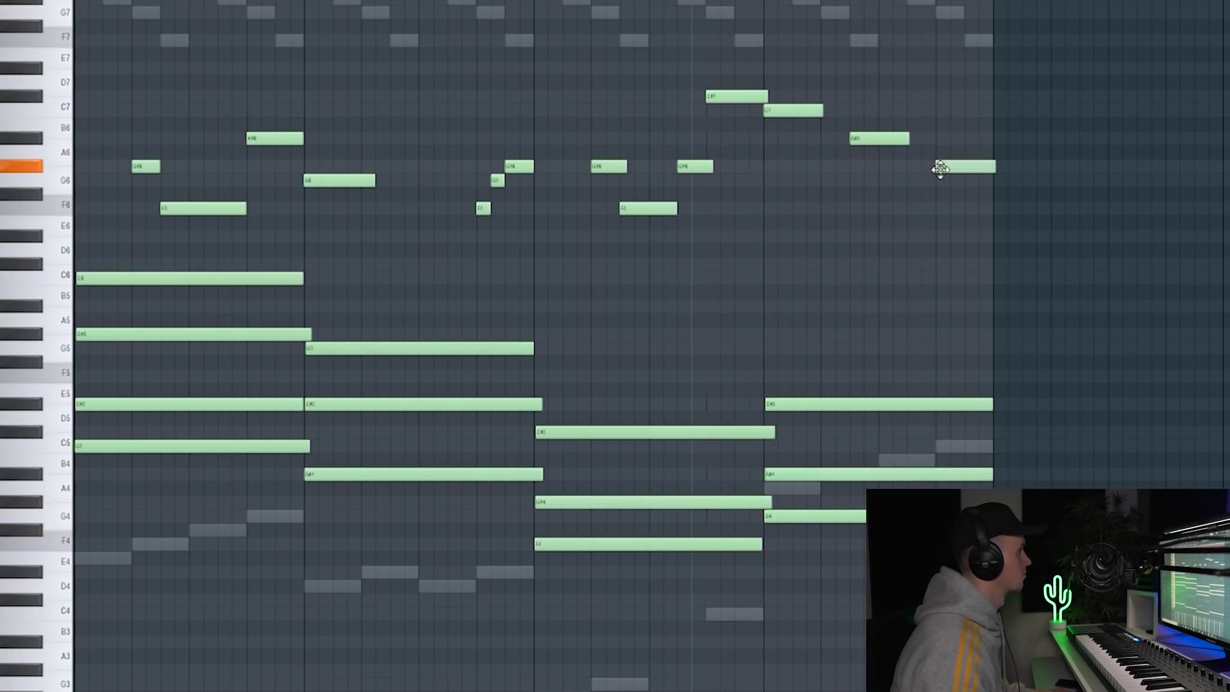
left_click_drag(994, 162, 966, 163)
left_click(967, 180)
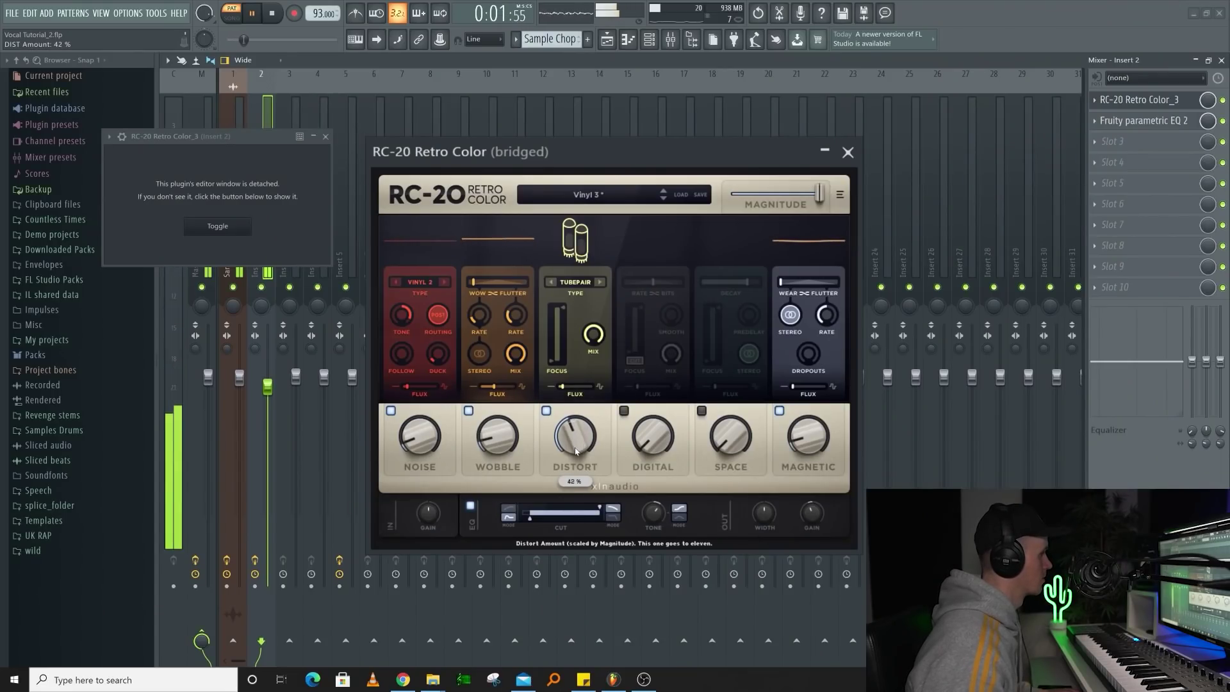
Step: Set the Distort amount of RC-20 Retro Color on mixer insert 2 to about 42 %
left_click_drag(575, 449, 576, 452)
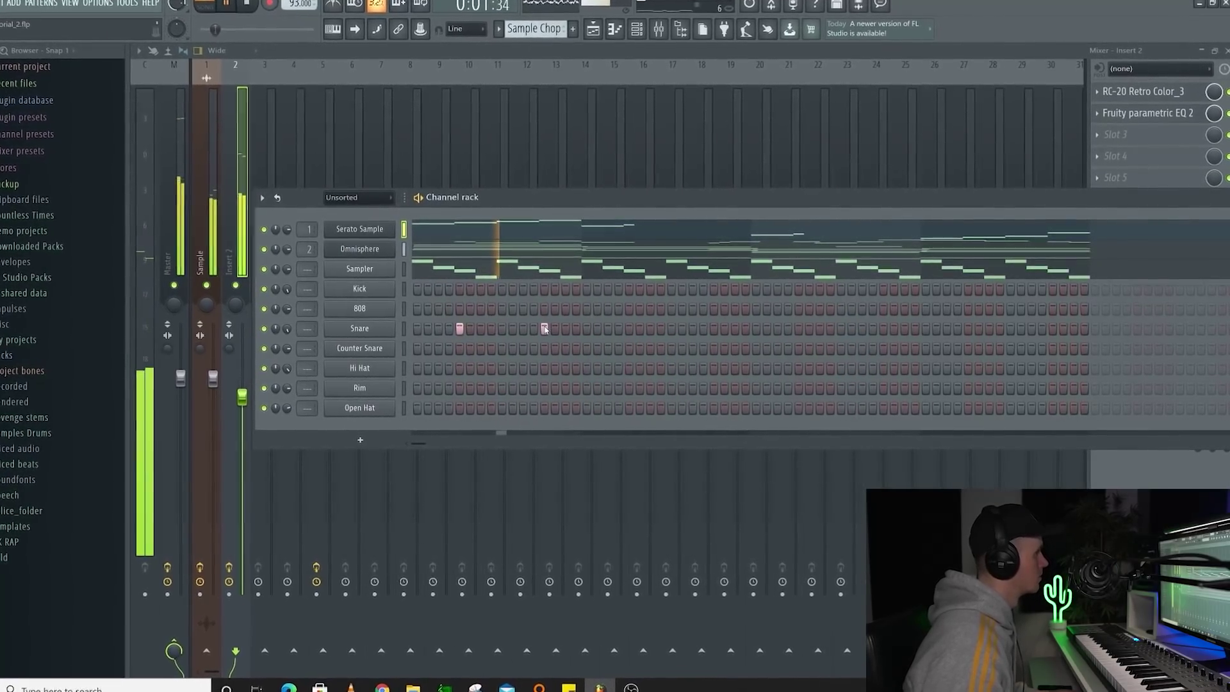
Step: Continue the snare pattern with a hit every eight steps, from step 21 through step 61
left_click(624, 328)
left_click(709, 328)
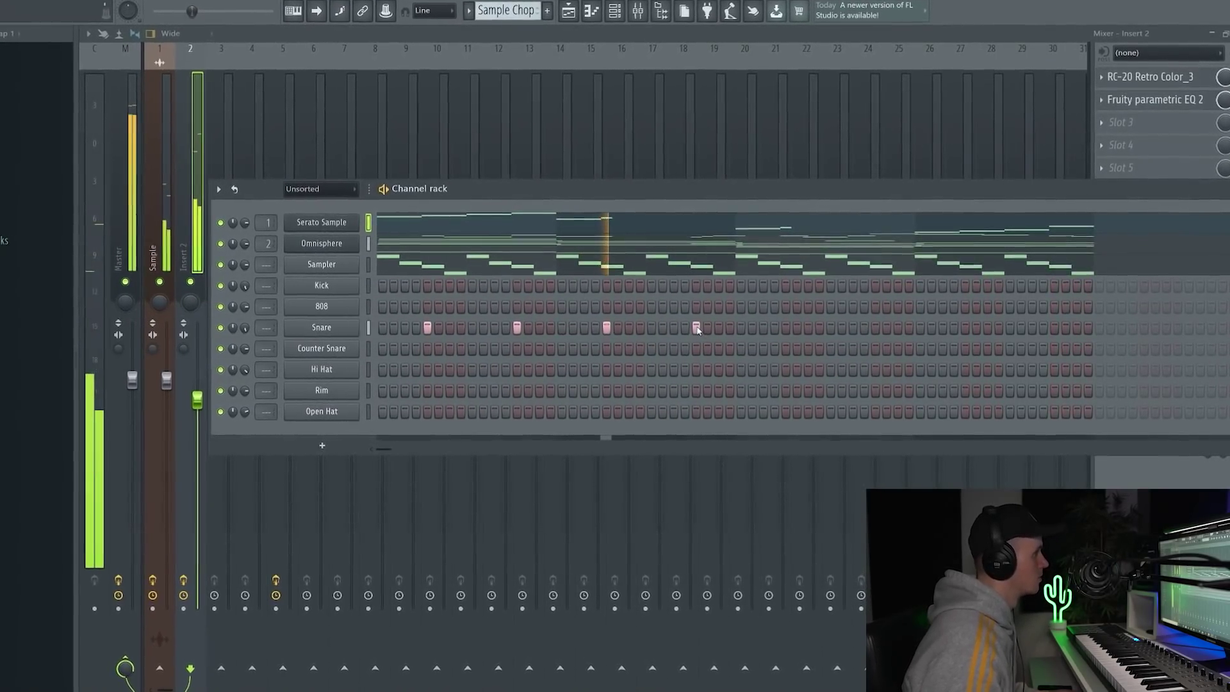
left_click(782, 327)
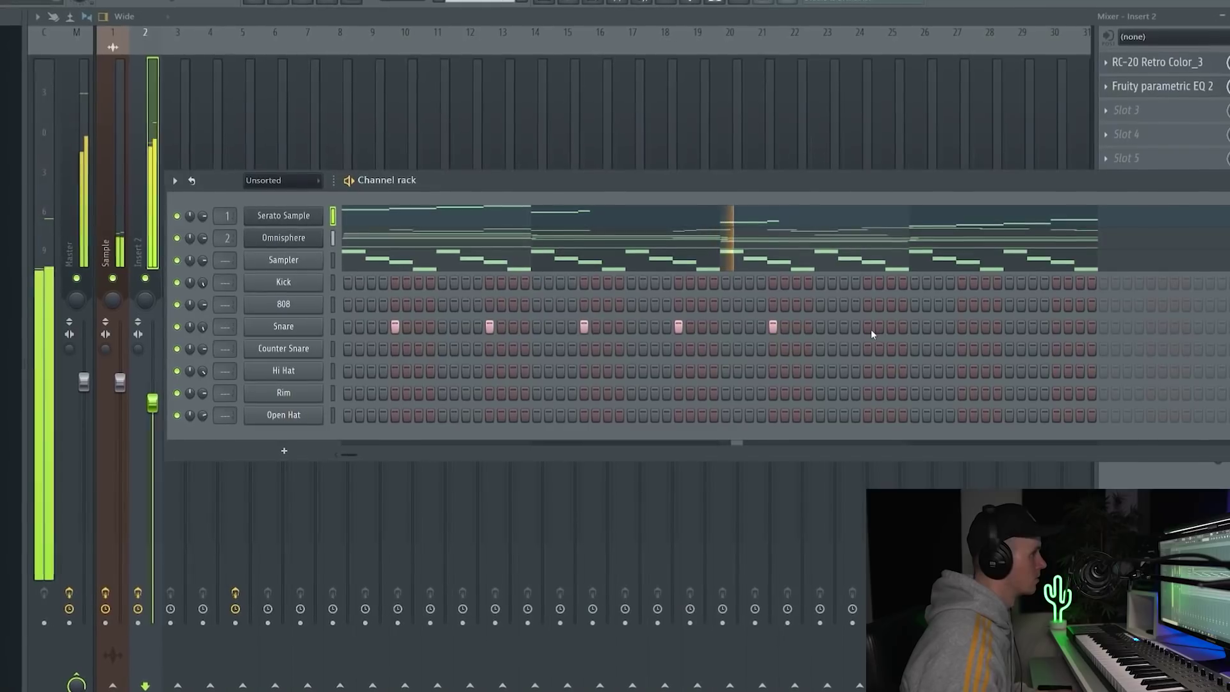
left_click(873, 328)
left_click(961, 326)
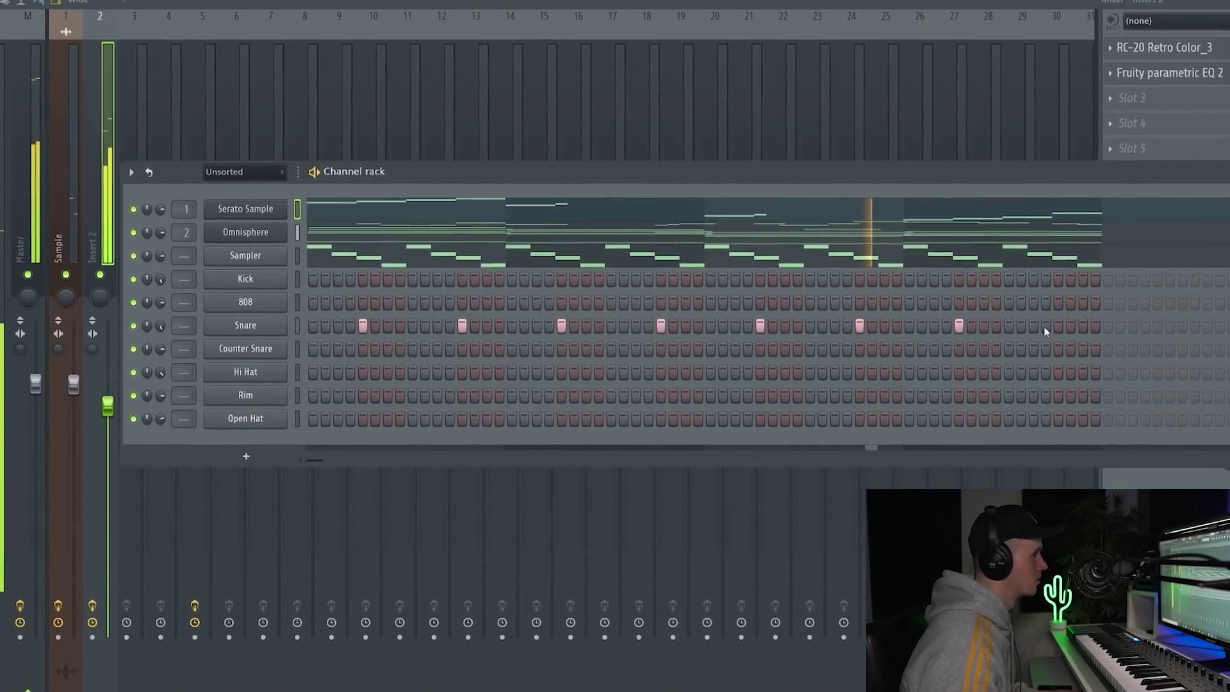
left_click(1057, 326)
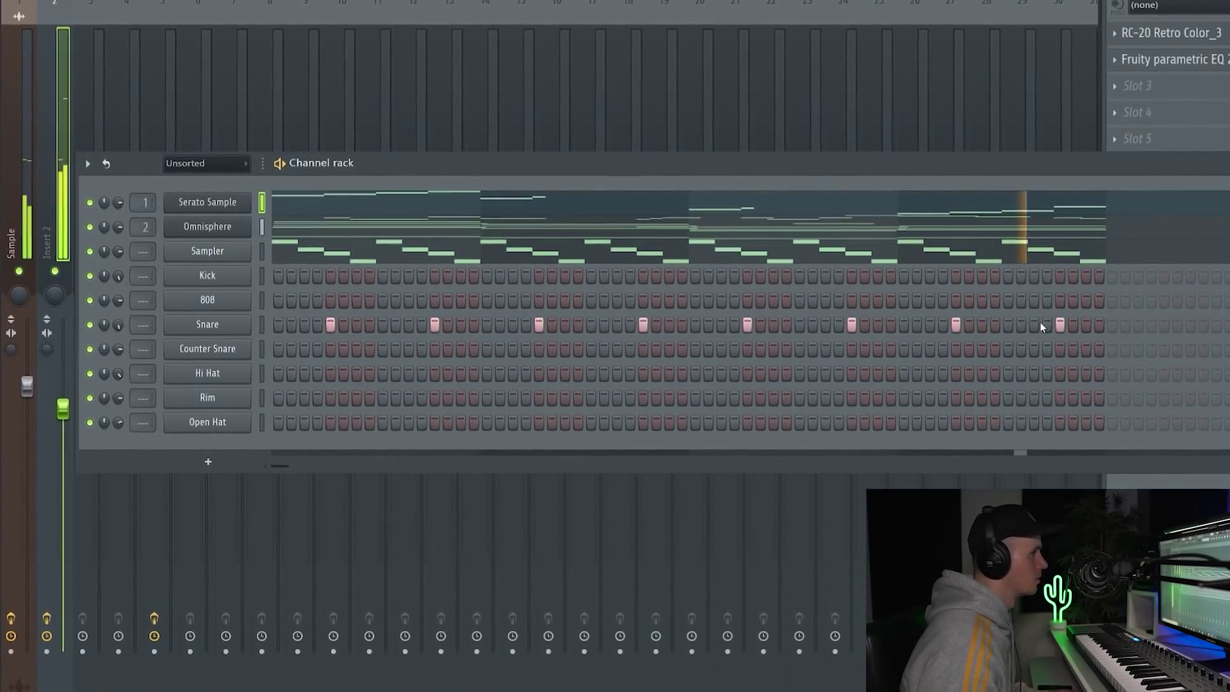
Step: Place kick hits on steps 1, 11 and 14 of the first bar and continue the kick pattern into bar 2
left_click(270, 275)
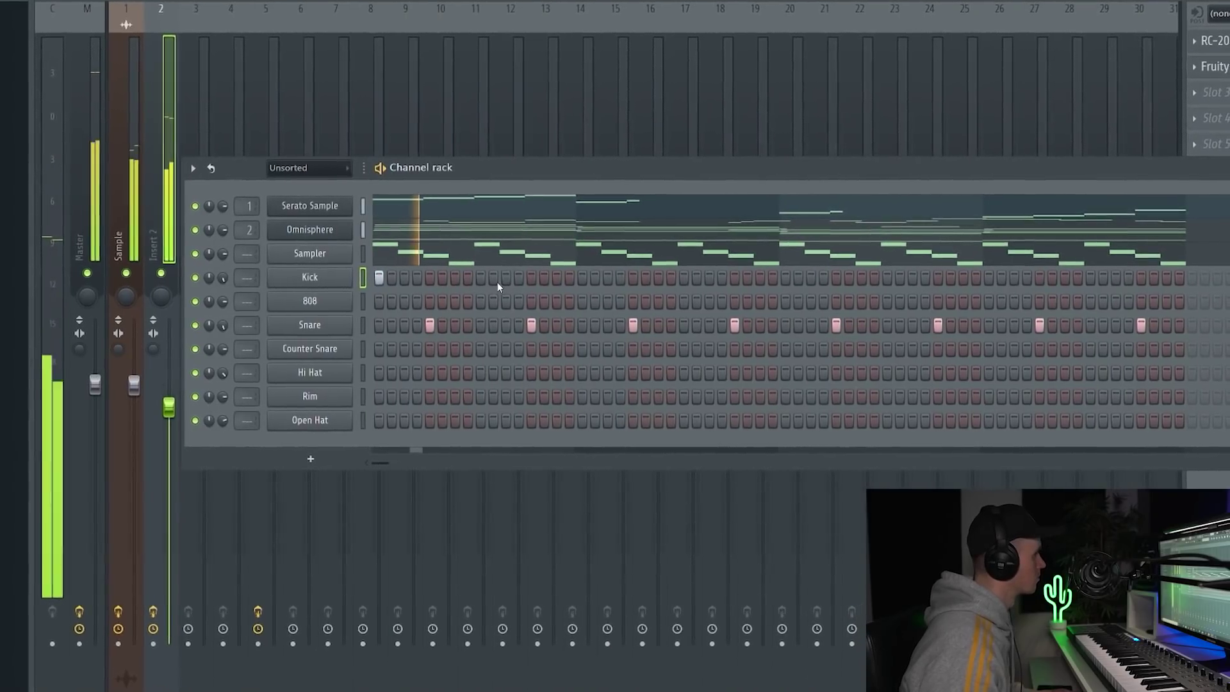
left_click(401, 275)
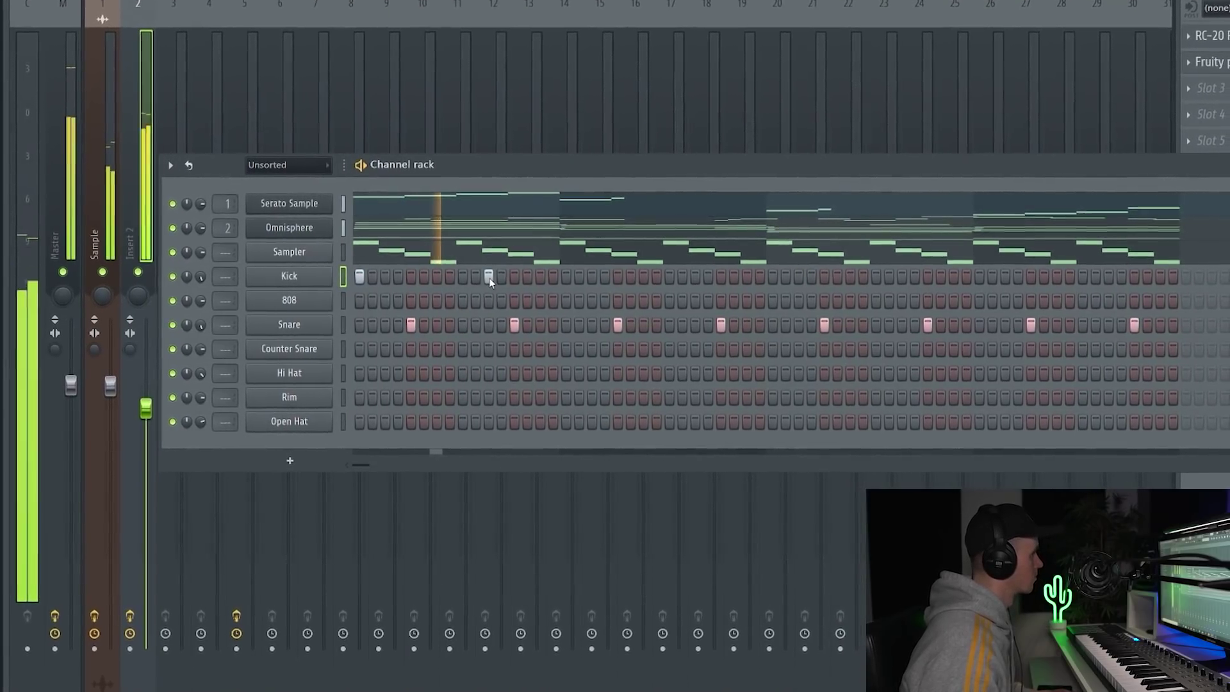
left_click(511, 276)
left_click(576, 275)
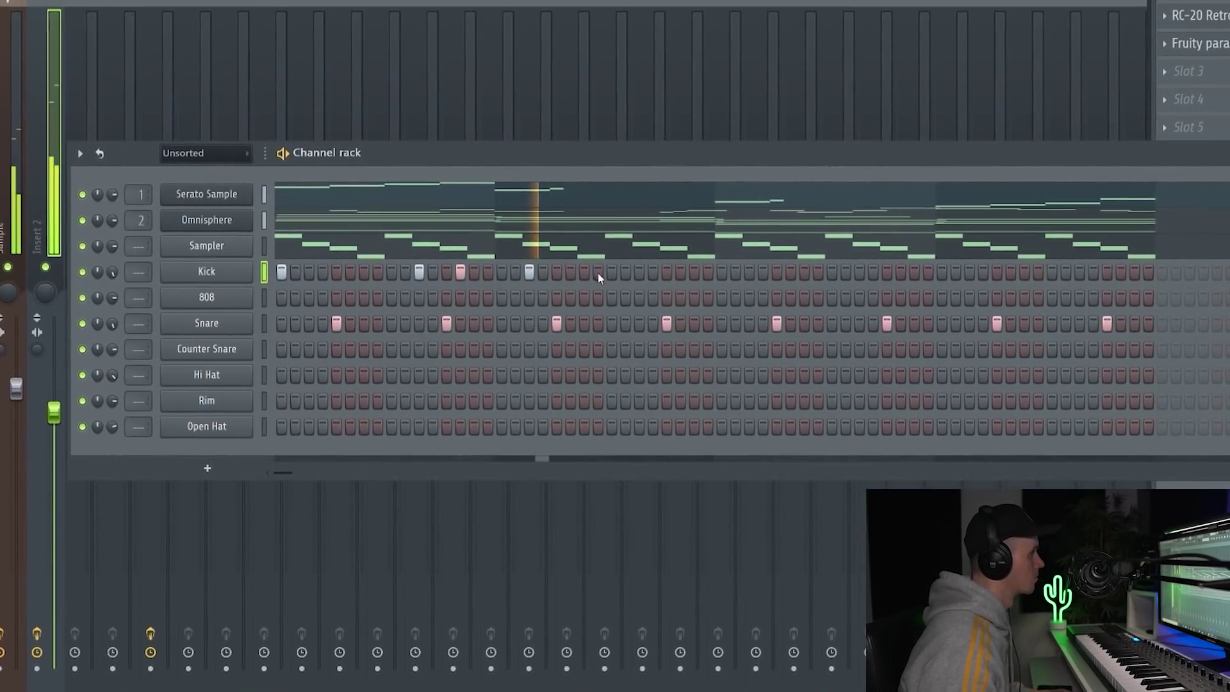
left_click(666, 271)
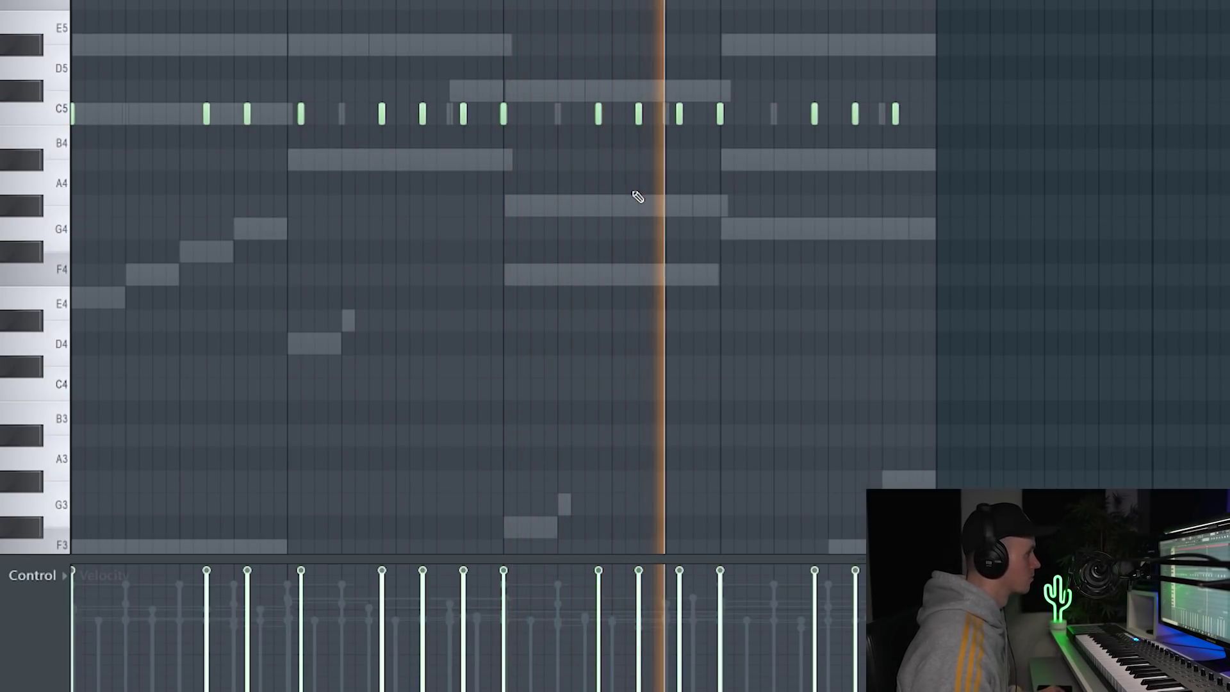
Step: Add a descending roll to the bar 2 hi-hats with short notes on A#4 and G#4
scroll(638, 197, "down", 1)
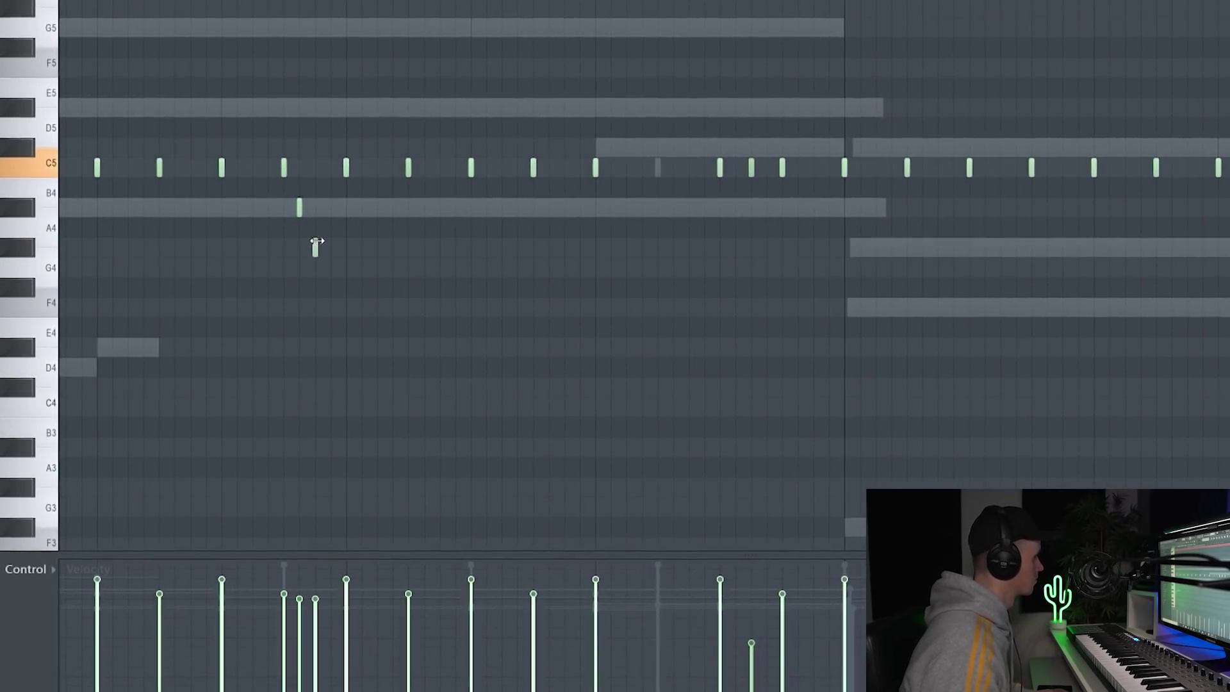
scroll(304, 237, "down", 3)
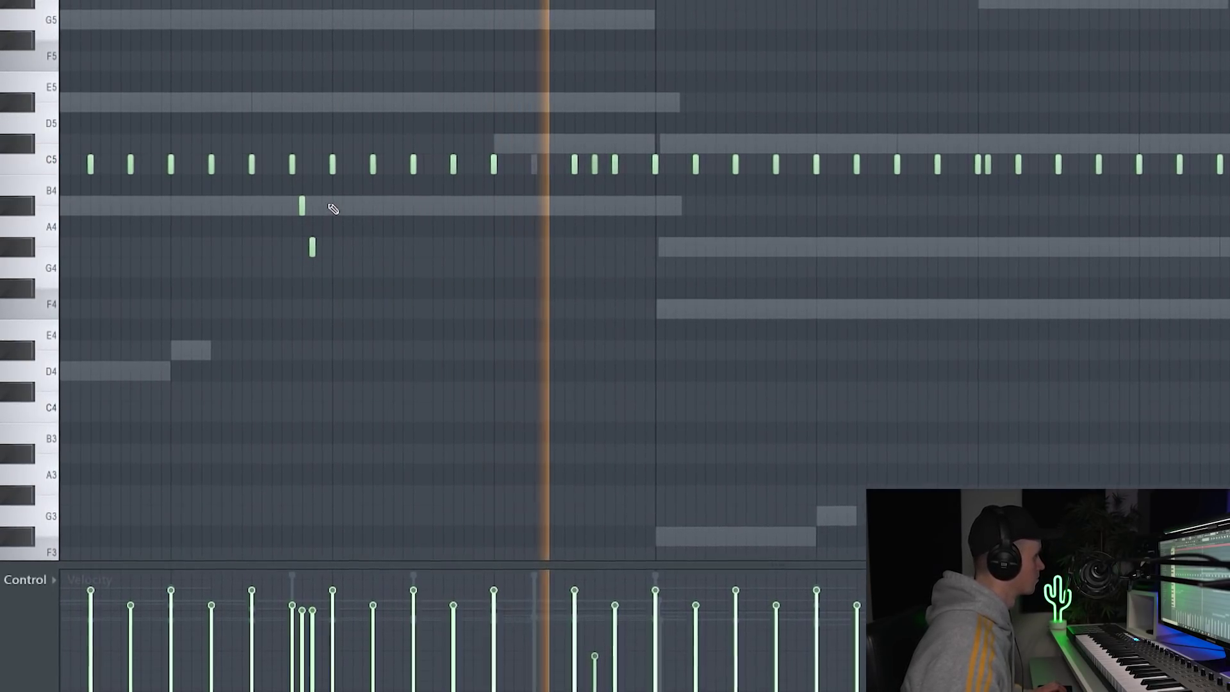
left_click_drag(333, 206, 288, 263)
scroll(292, 264, "down", 3)
left_click(605, 264, "ctrl")
scroll(597, 249, "down", 5)
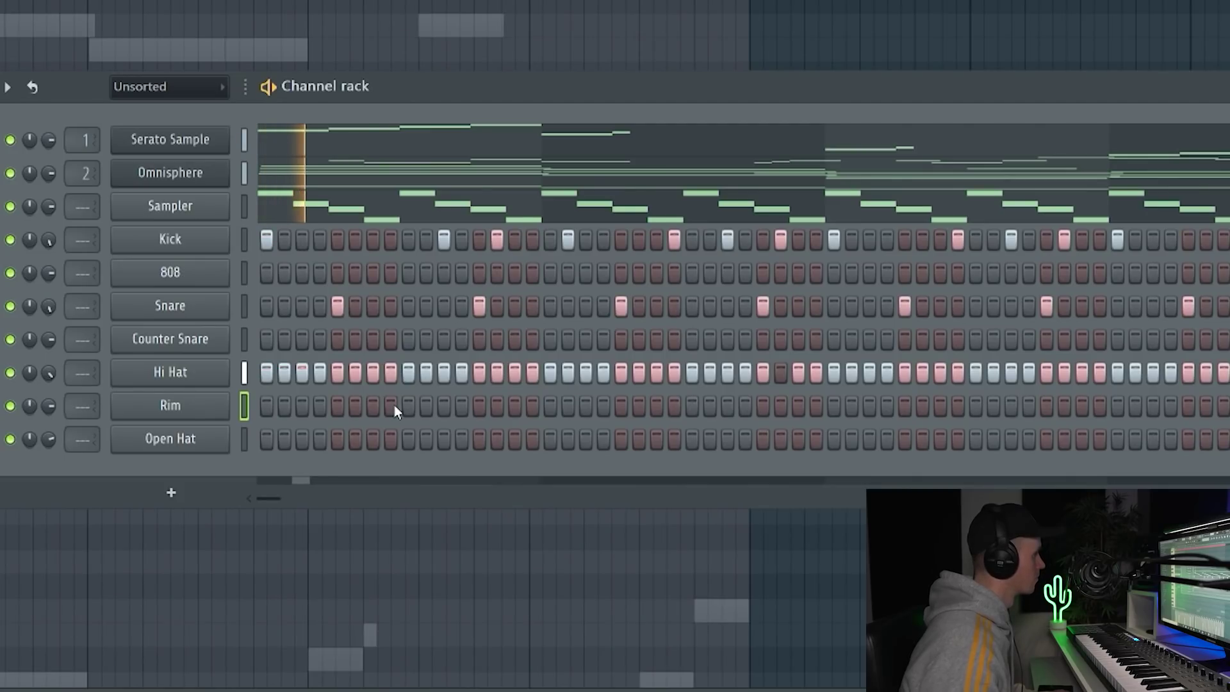
Step: Place rim hits on steps 8, 12, 28, 39 and 44 of the drum pattern
left_click(393, 405)
left_click(460, 406)
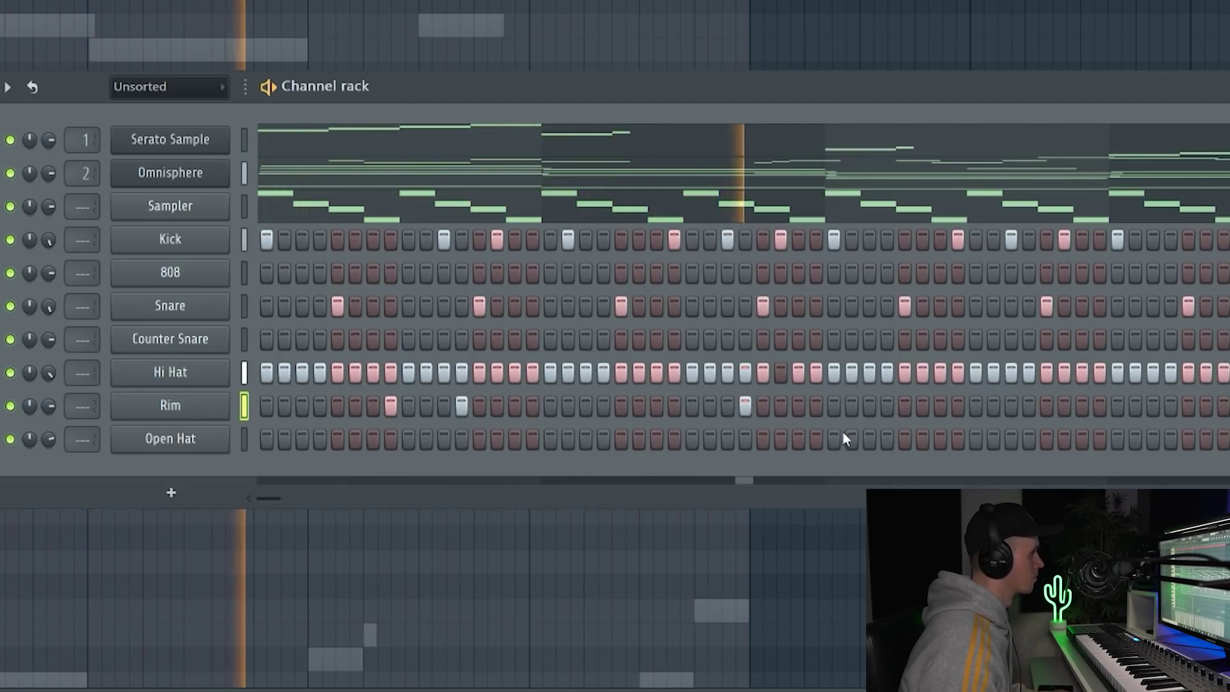
left_click(940, 405)
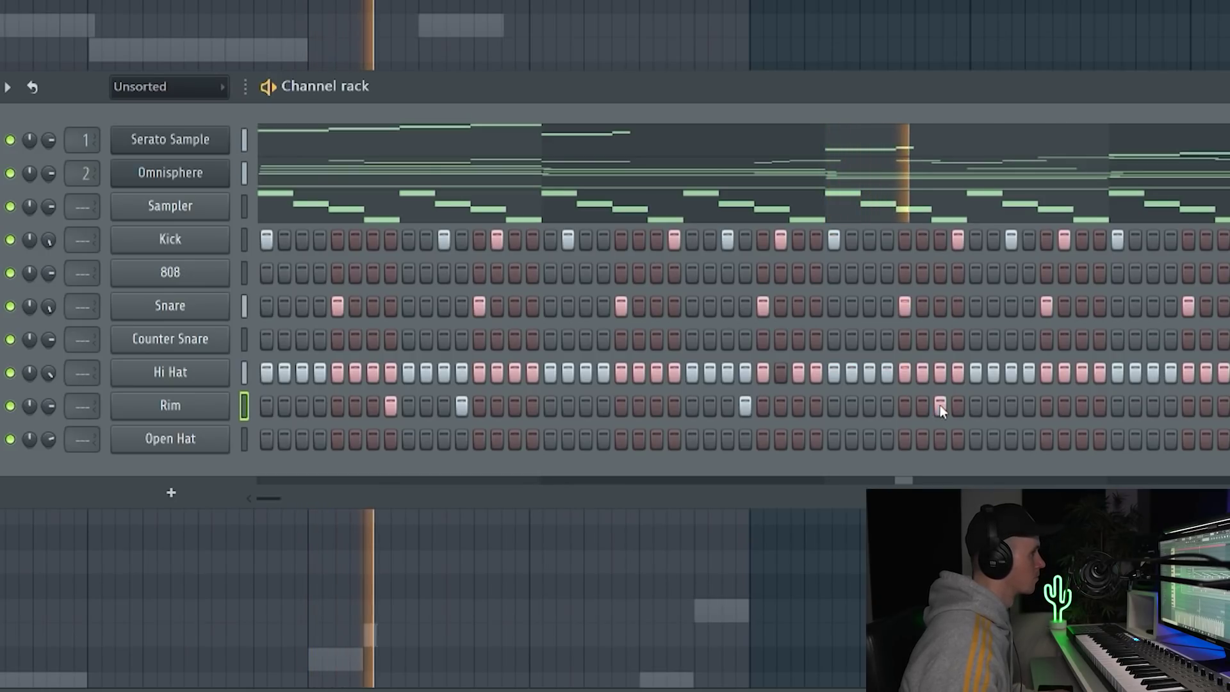
left_click(1028, 406)
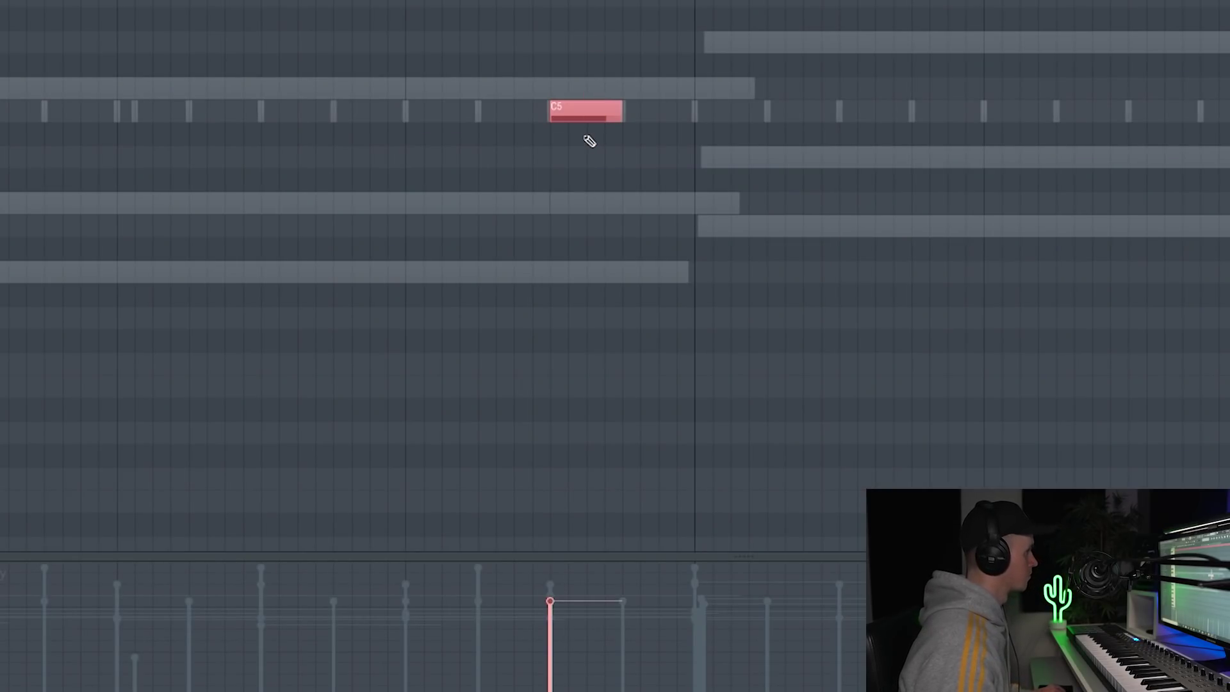
Step: Chop the long C5 rim note into four short notes and give them rising velocities
key("alt+u")
left_click(929, 356)
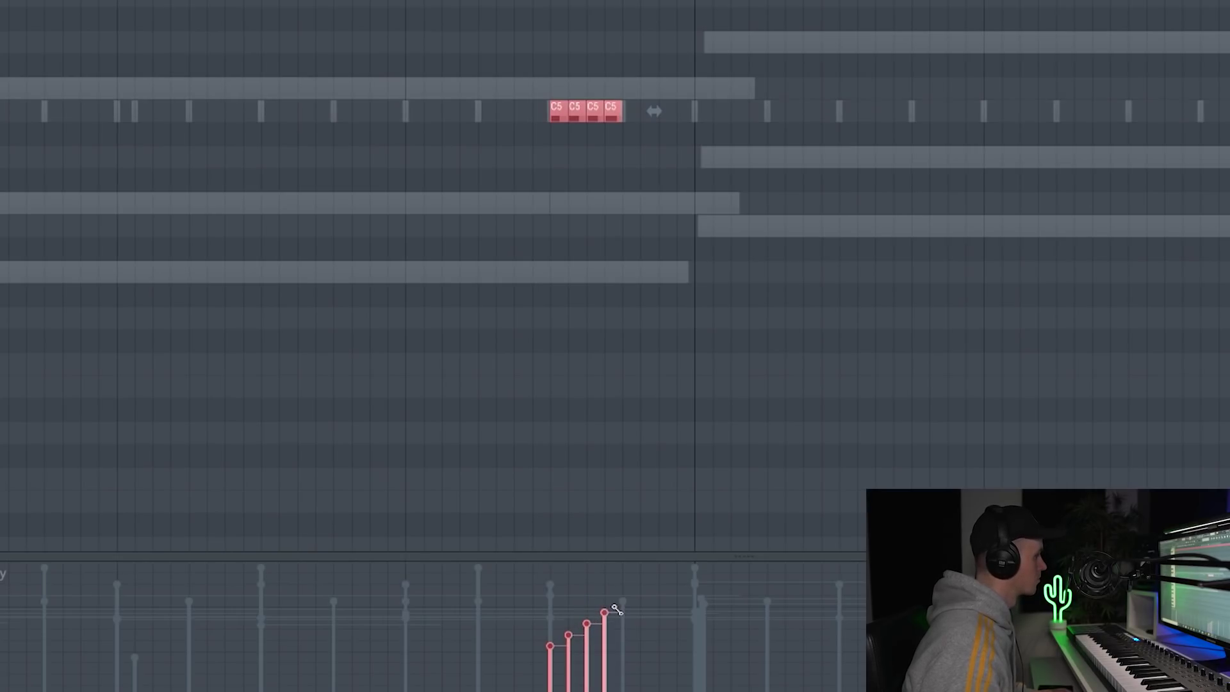
key("space")
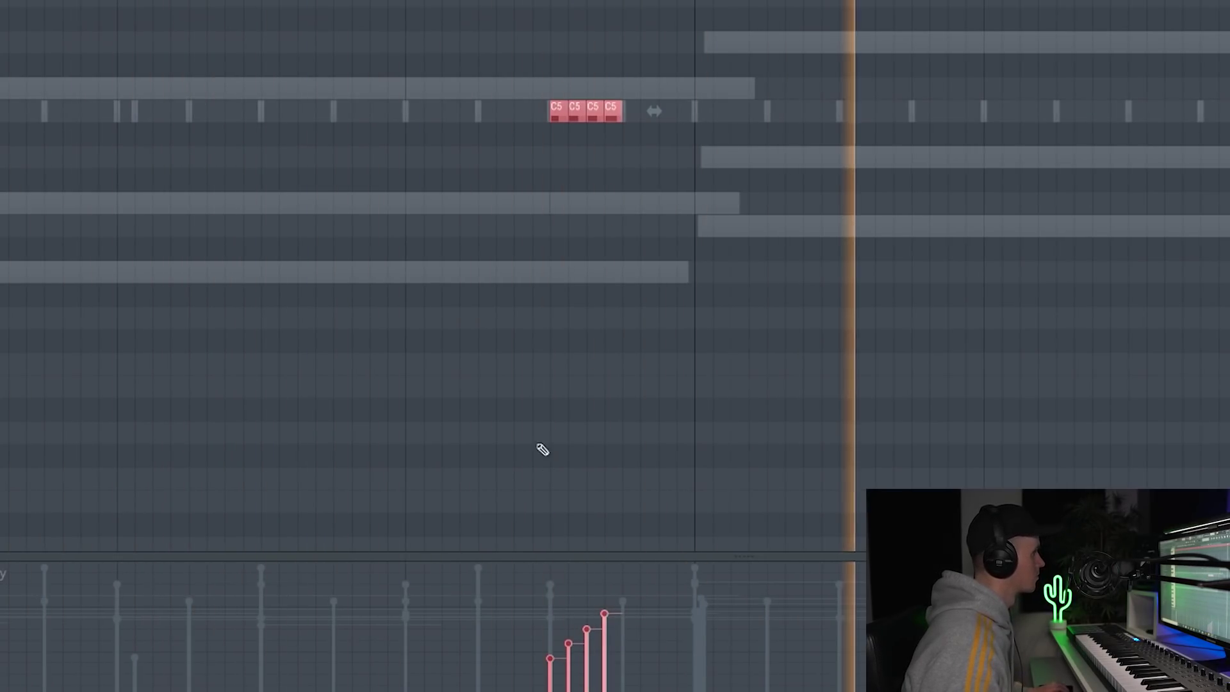
scroll(539, 446, "down", 3)
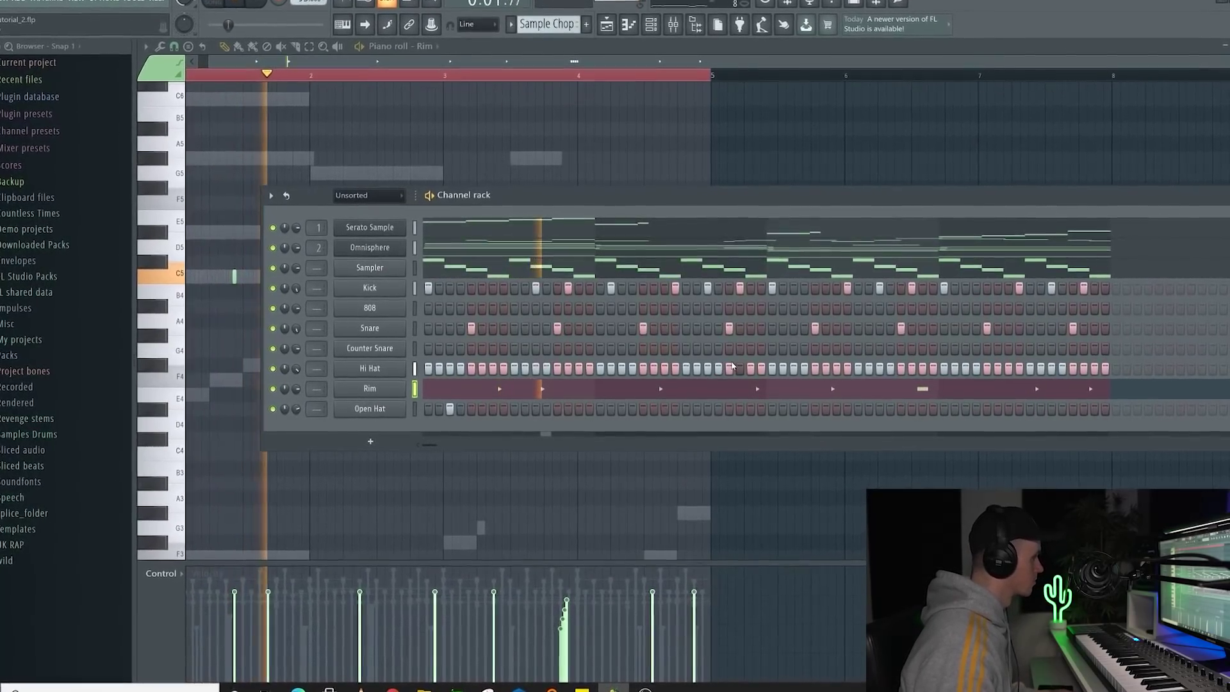
Step: Place an open hat hit on the third step of bar 3
left_click_drag(430, 444, 436, 446)
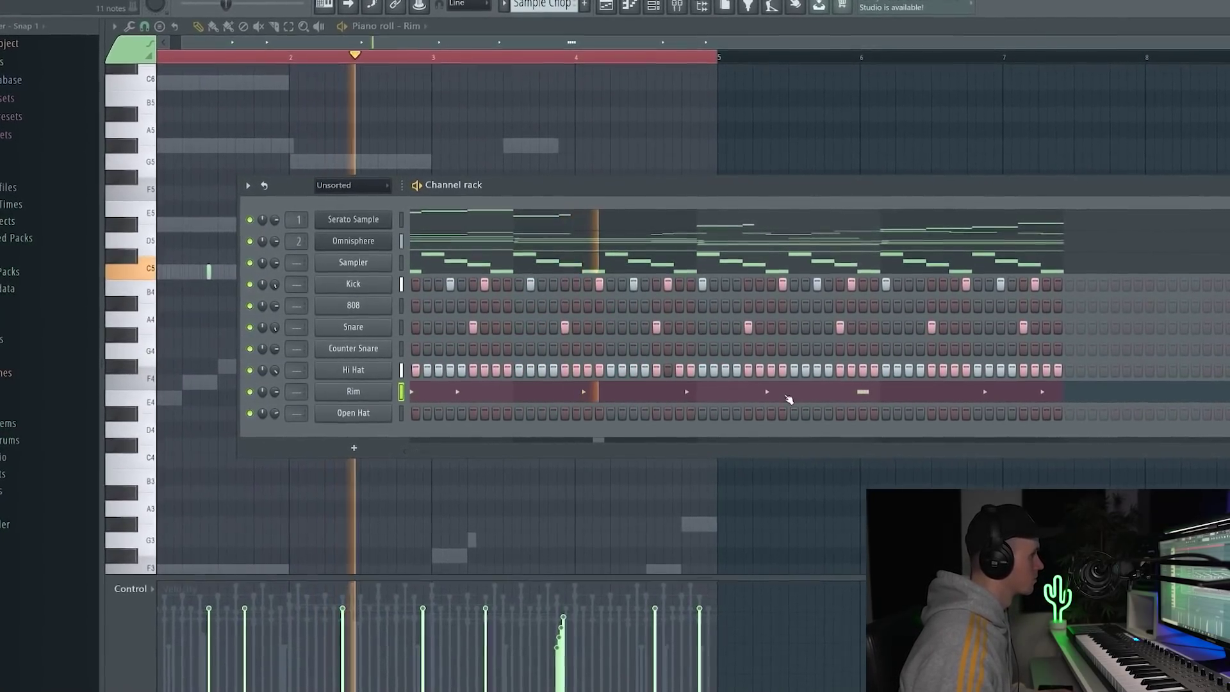
left_click(724, 412)
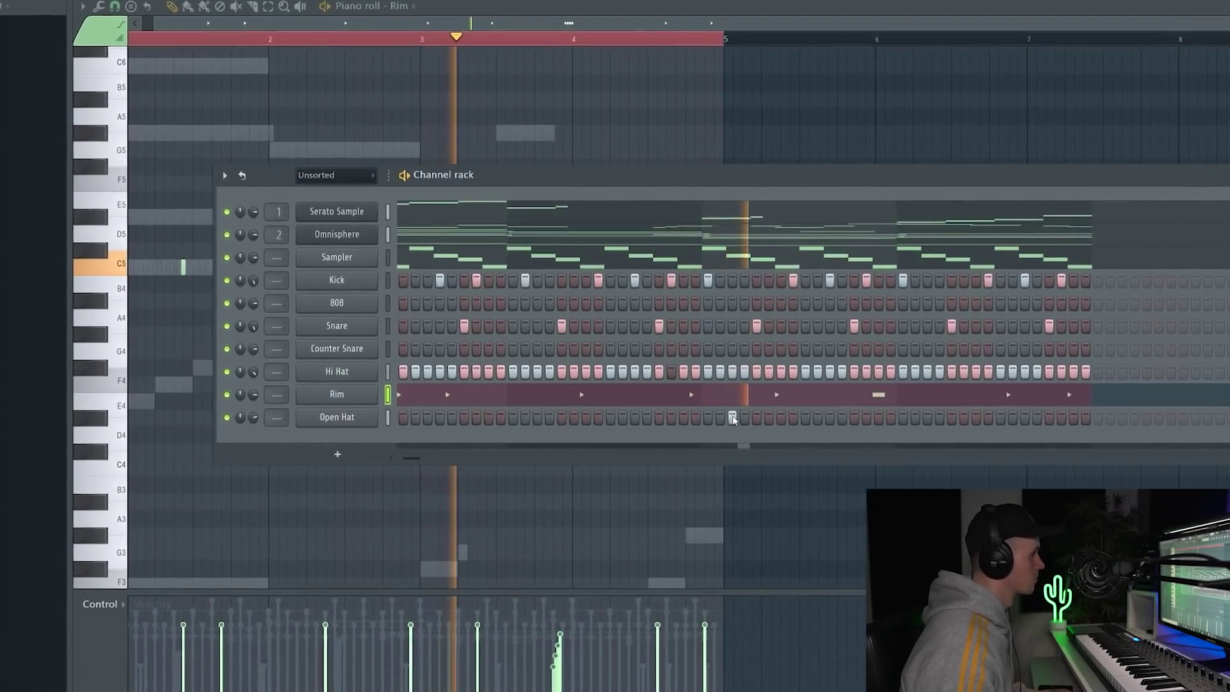
left_click_drag(411, 458, 437, 459)
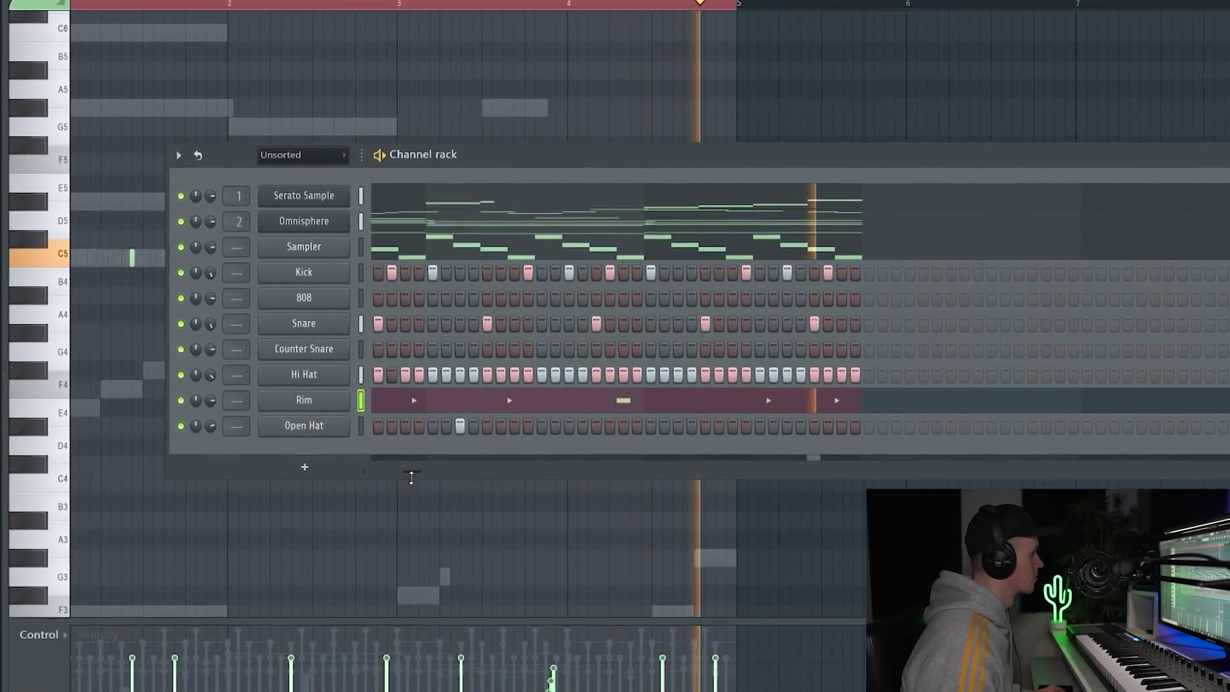
key("F6")
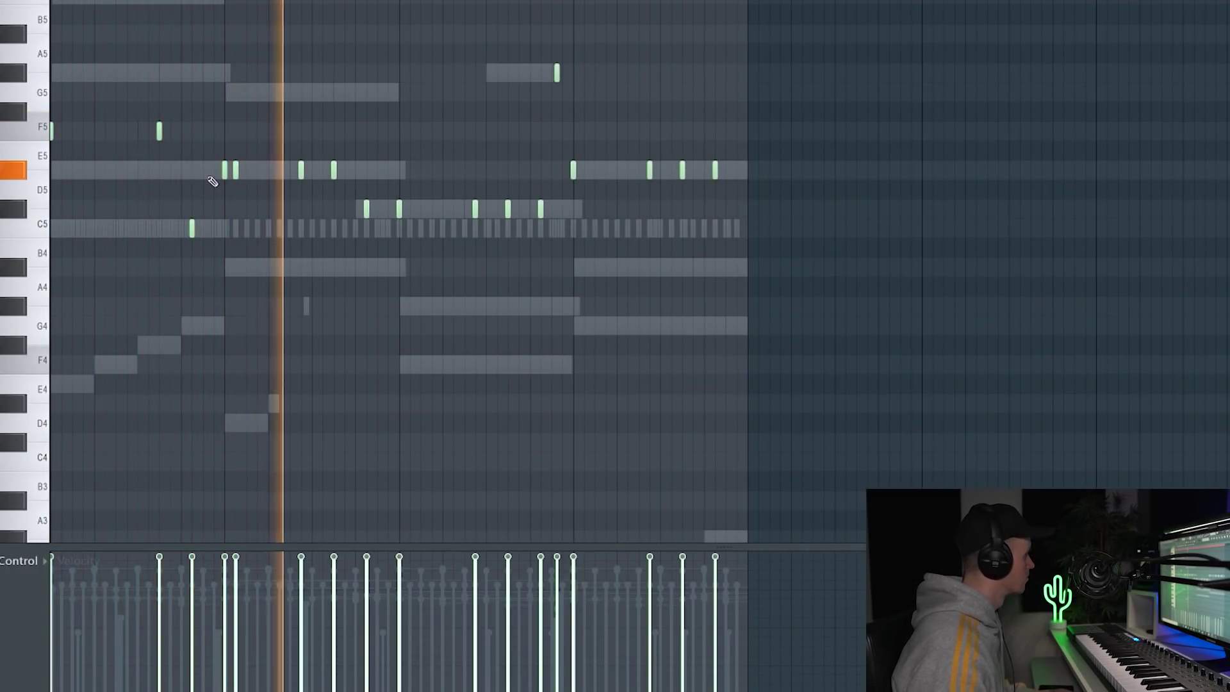
scroll(269, 167, "up", 2)
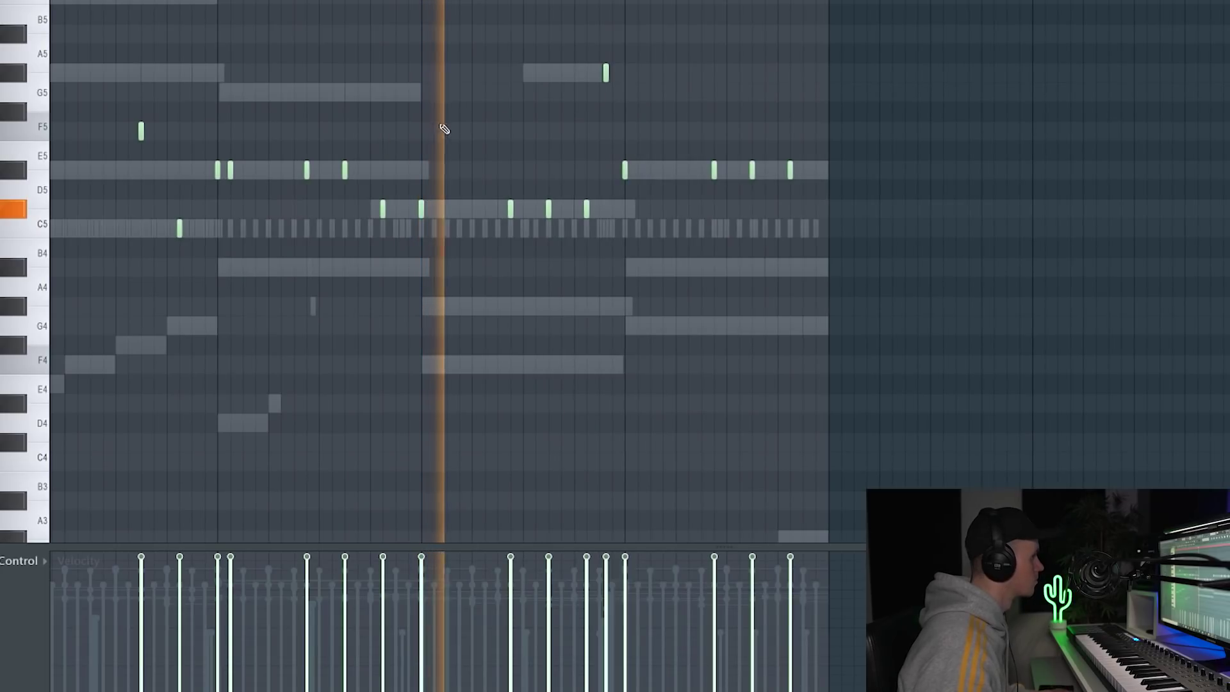
scroll(462, 96, "down", 2)
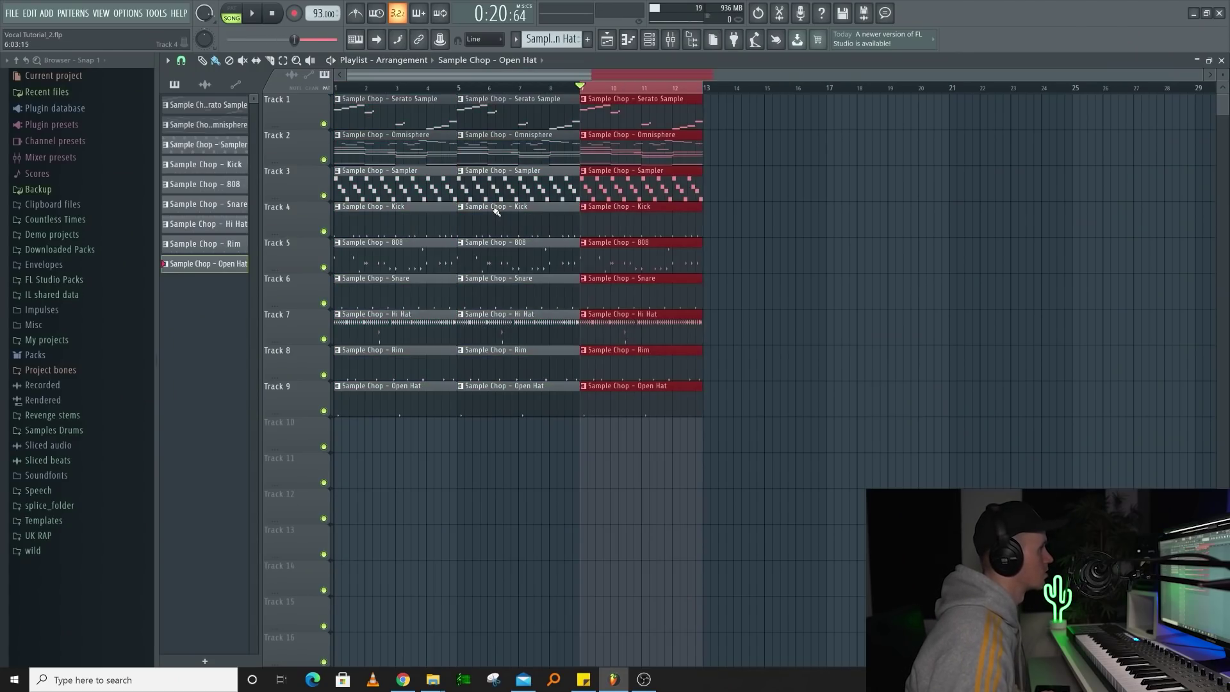
Step: Duplicate the selected clips on tracks 1 to 9 three times, filling the arrangement up to bar 25, and return playback to the start
key("ctrl+b")
key("ctrl+b")
key("ctrl+b")
left_click(336, 88)
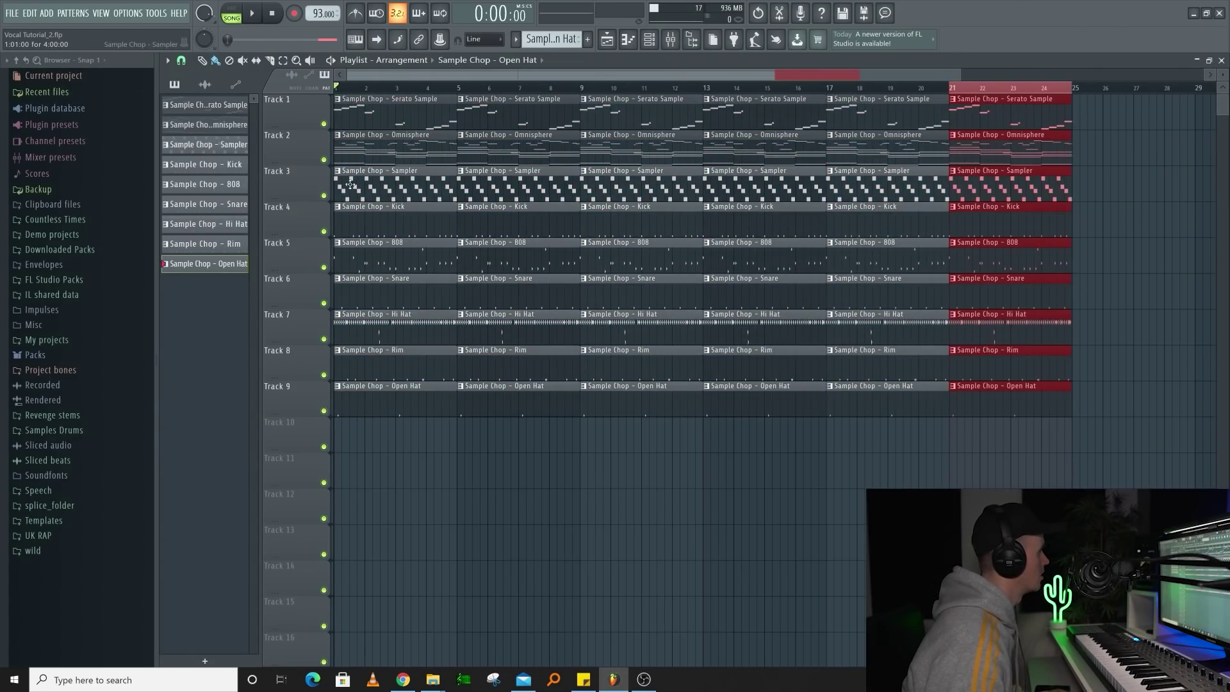
Step: Extend the second G#5 chord note to the end of bar 1 and merge bar 2's two G5 notes into one full-bar note
scroll(313, 183, "up", 1)
scroll(313, 147, "up", 1)
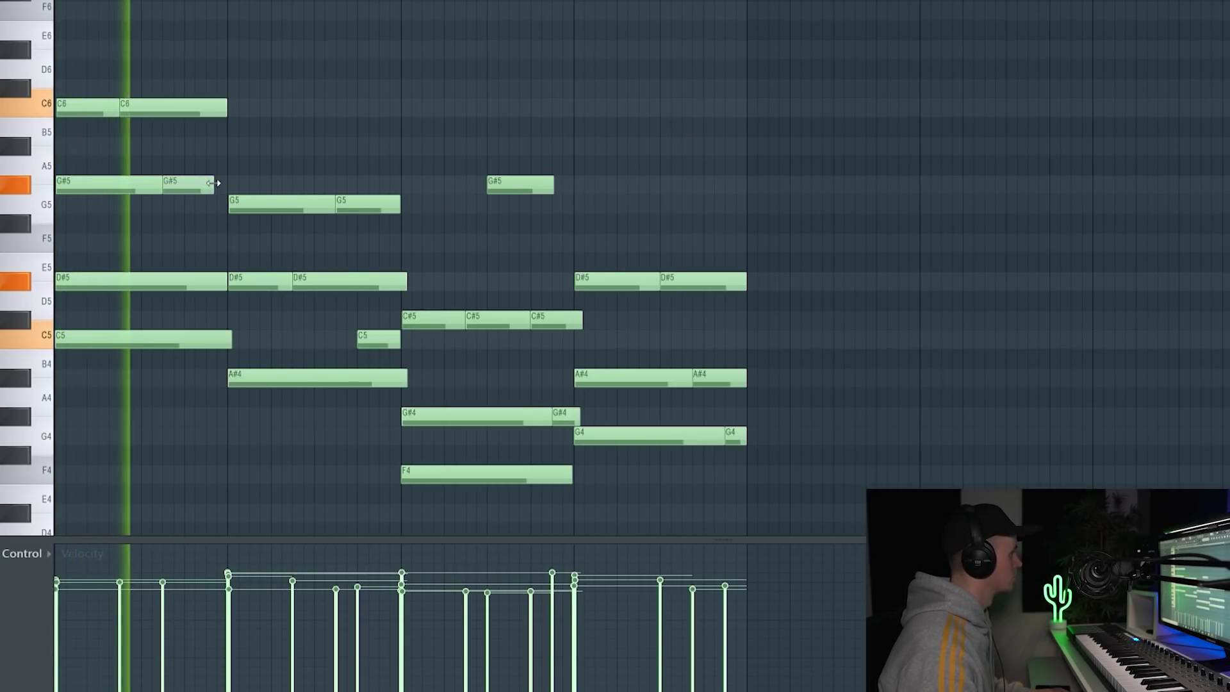
left_click_drag(216, 183, 226, 183)
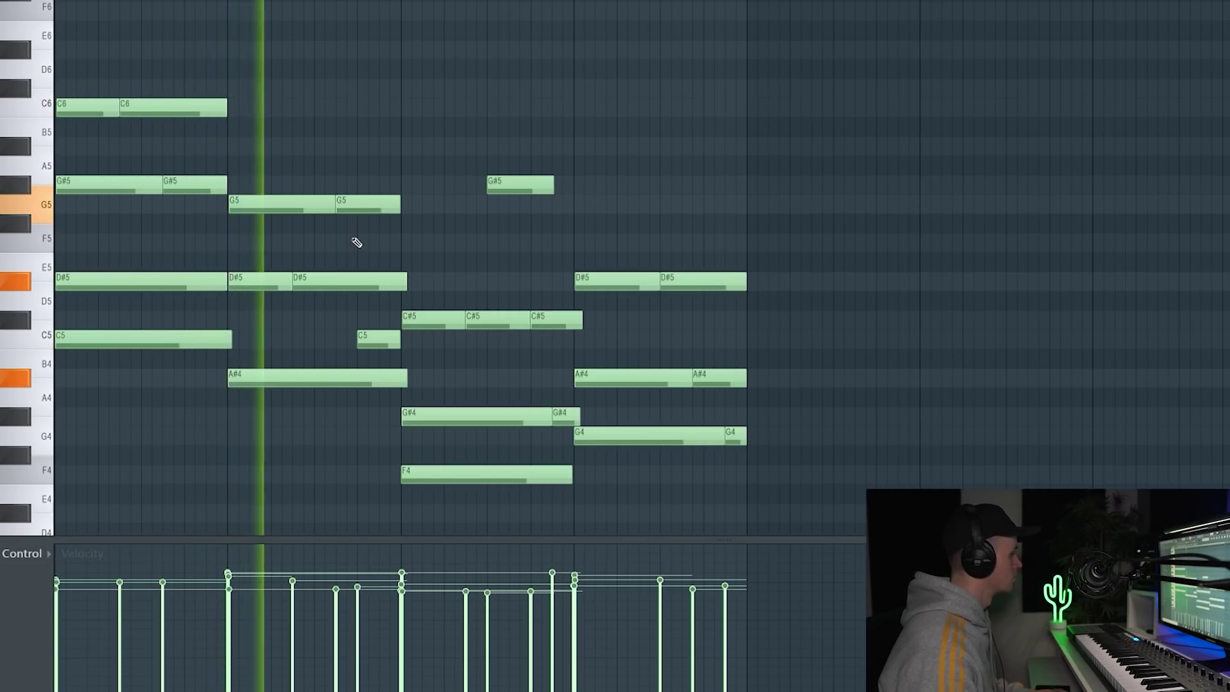
right_click(369, 205)
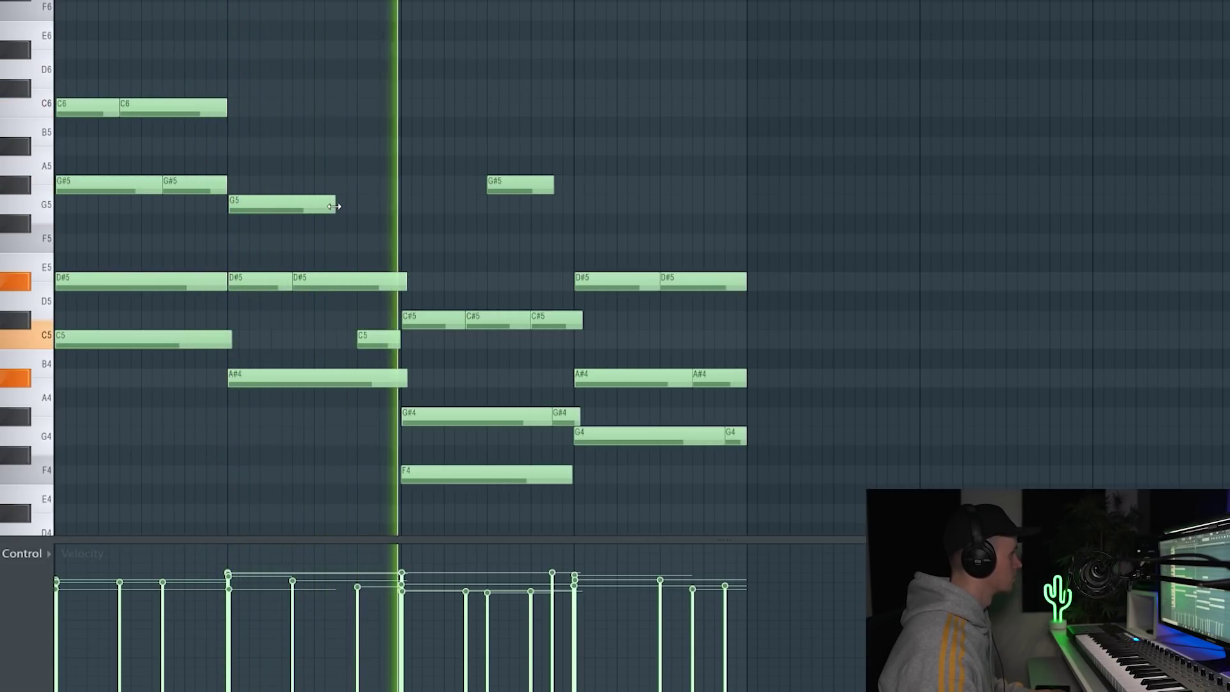
left_click_drag(334, 206, 401, 206)
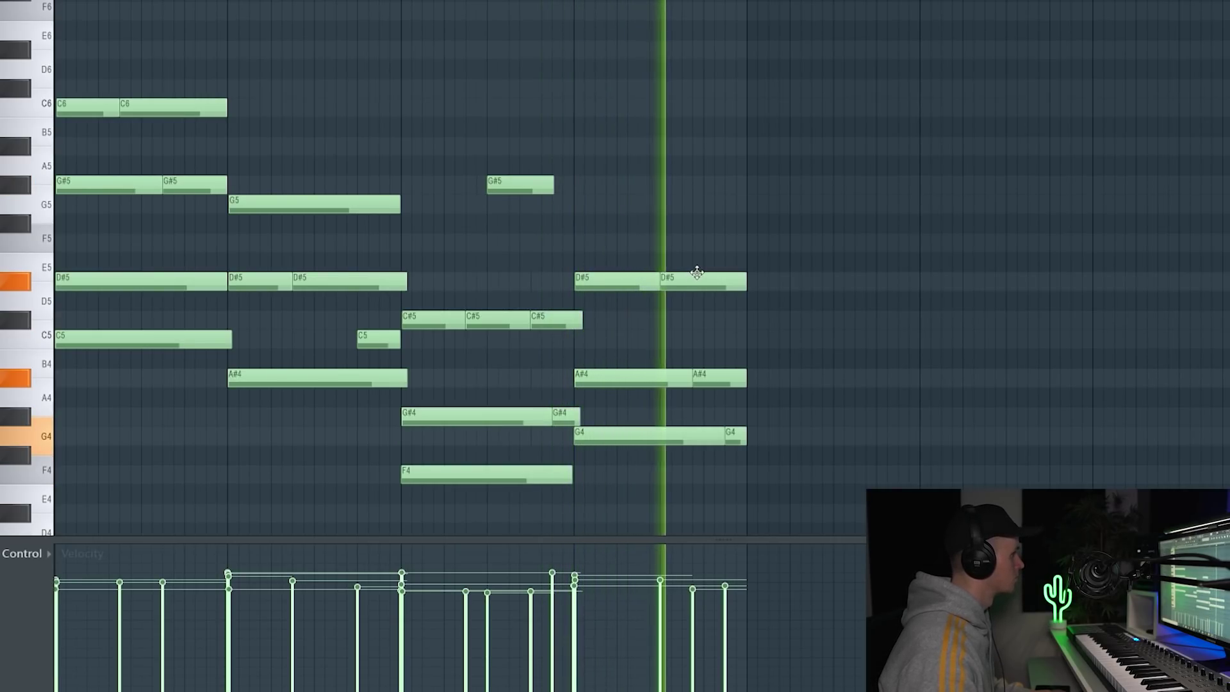
Step: Raise the final A#4 and G4 notes of the Omnisphere variation by one octave
left_click_drag(715, 378, 714, 147)
left_click(746, 431)
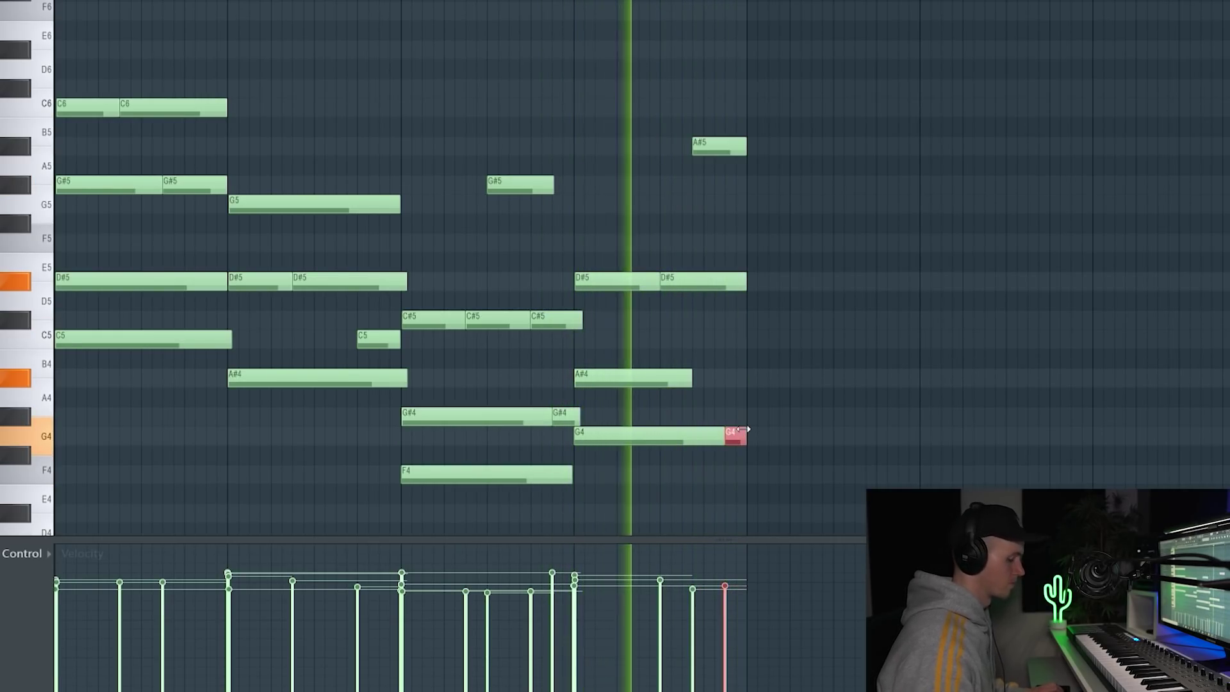
key("ctrl+Up")
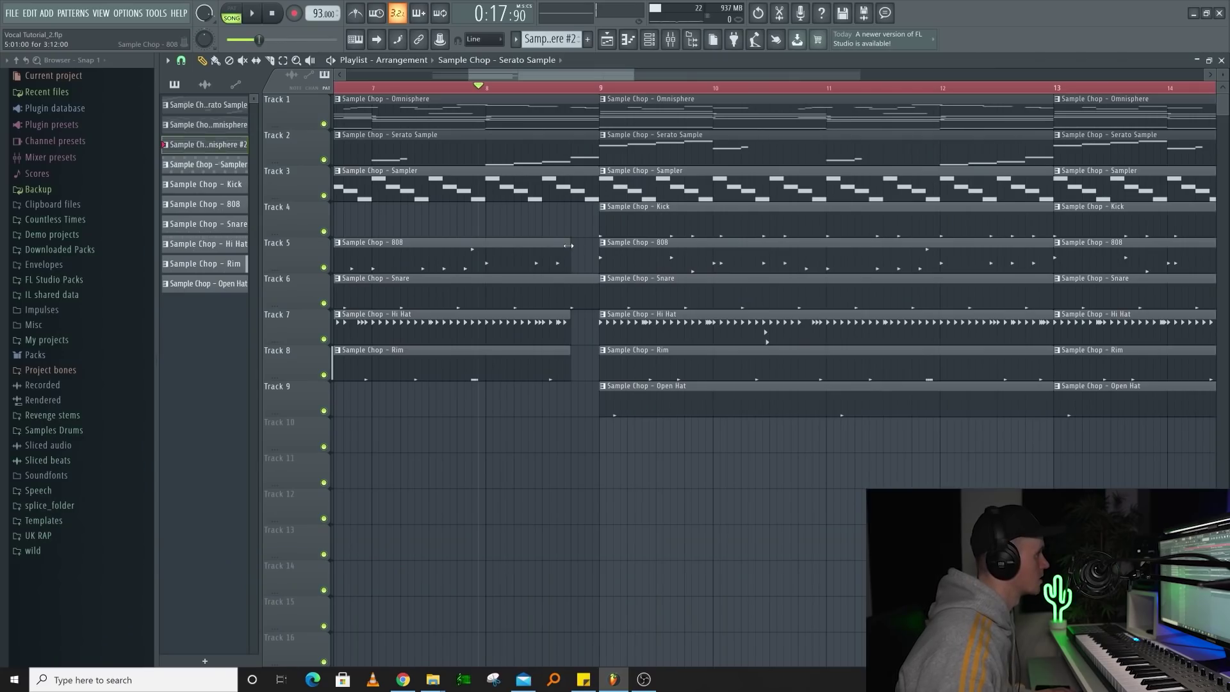
Step: Make the 808 clip before bar 9 a separate variation with its last note on step 13 of bar 4, and return to the playlist
scroll(384, 246, "down", 3)
left_click(381, 246)
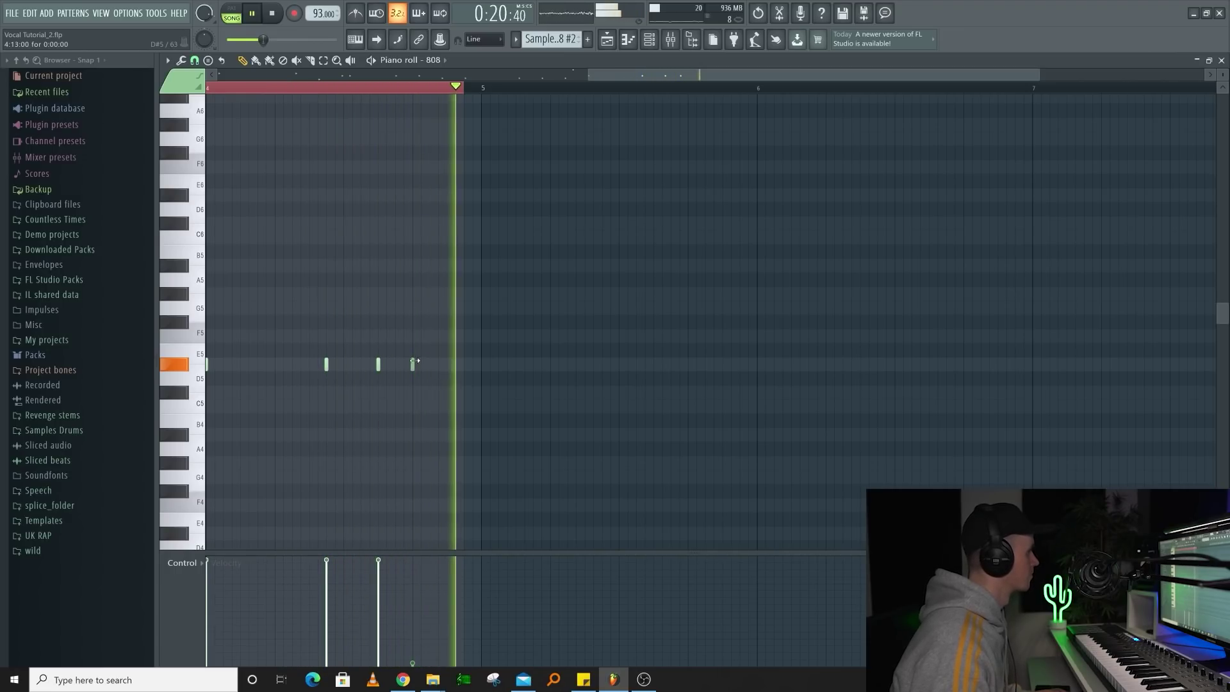
left_click(617, 42)
key("space")
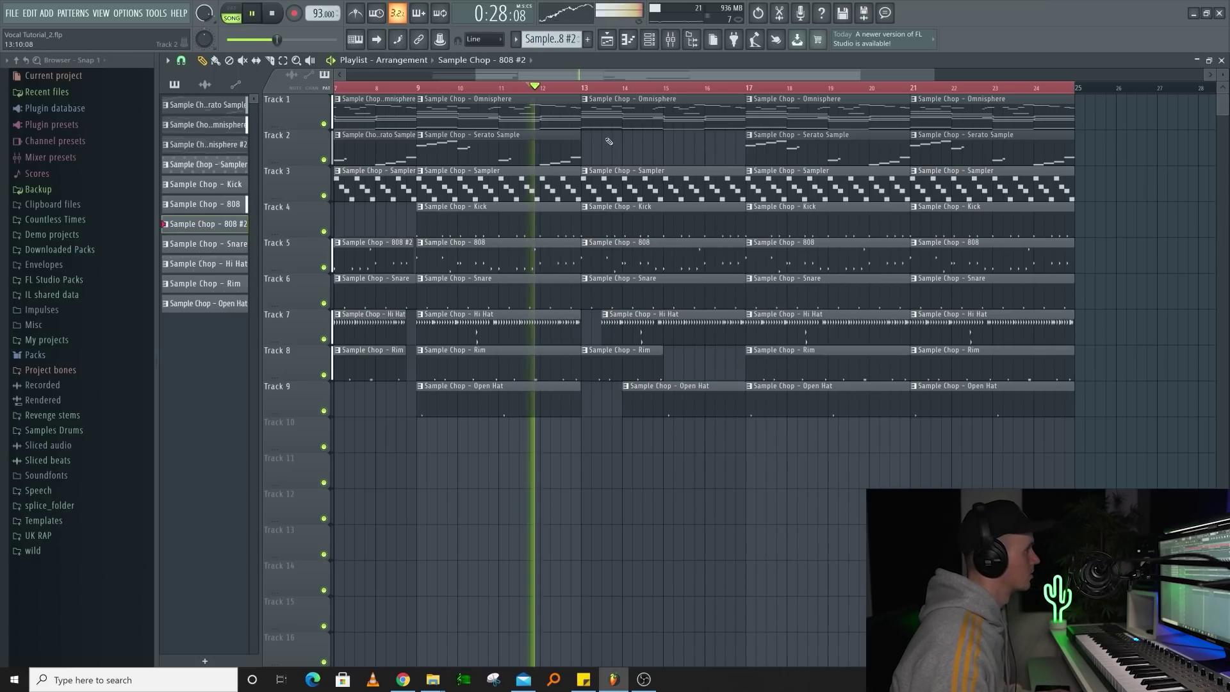
Step: Swap the Omnisphere clip at bar 13 for its variation and add Omnisphere and Serato Sample clips at bars 25 to 28
scroll(608, 142, "down", 3)
key("space")
right_click(627, 127)
left_click_drag(369, 92, 699, 90)
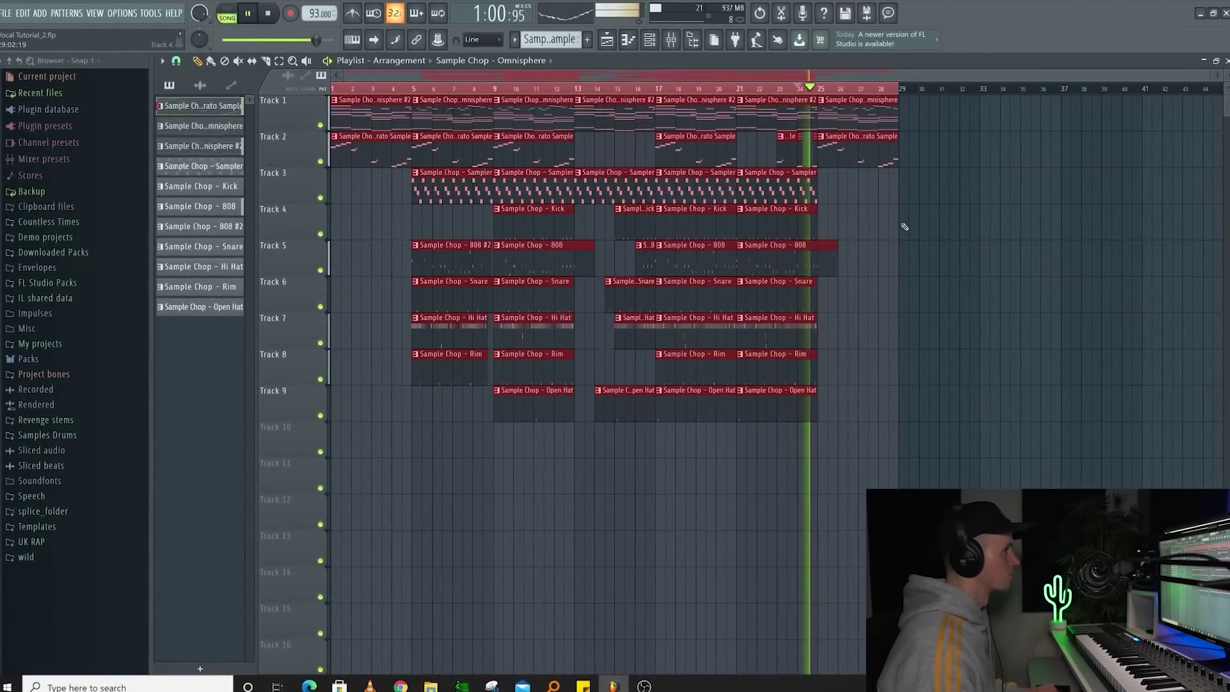
left_click(904, 227, "ctrl")
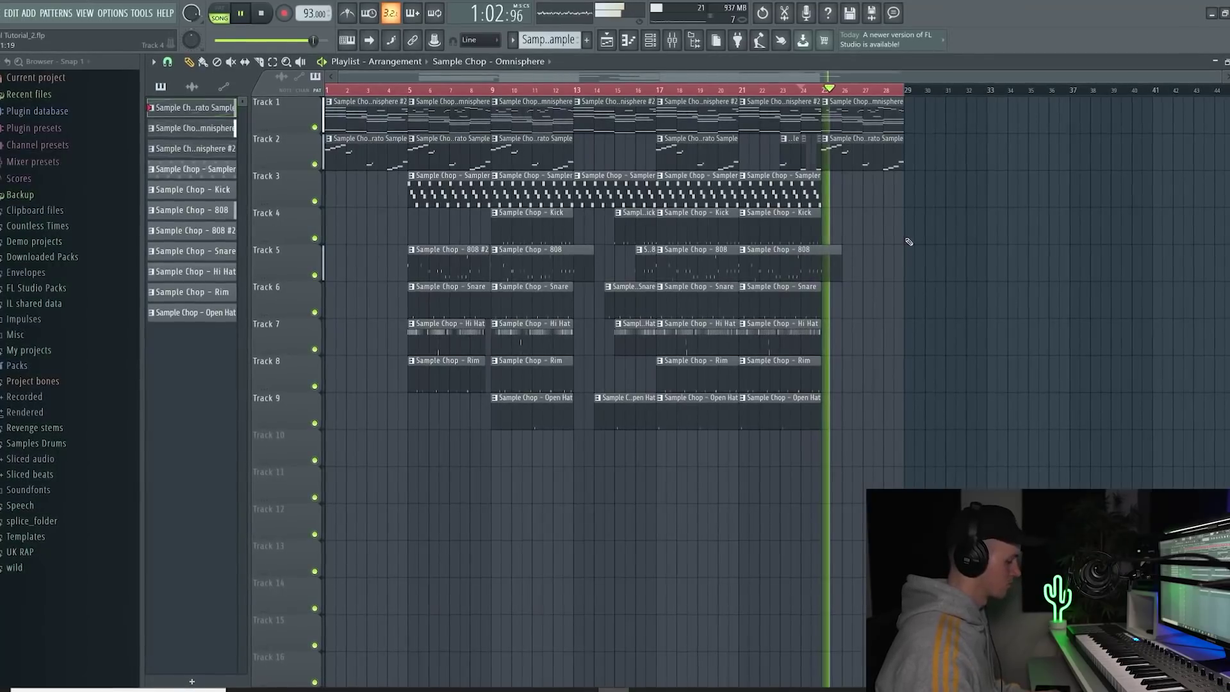
Step: Copy the clips of bars 9 to 12 on all nine tracks to bars 29 and 33
left_click(556, 126, "ctrl")
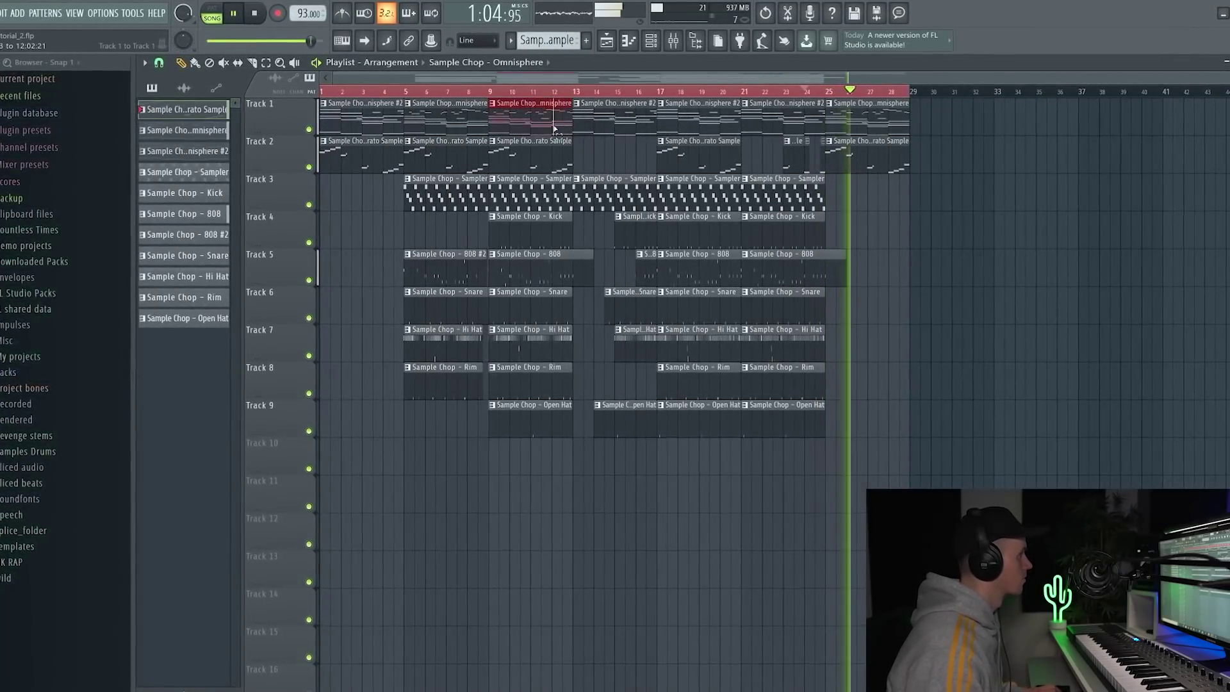
left_click_drag(556, 128, 490, 434)
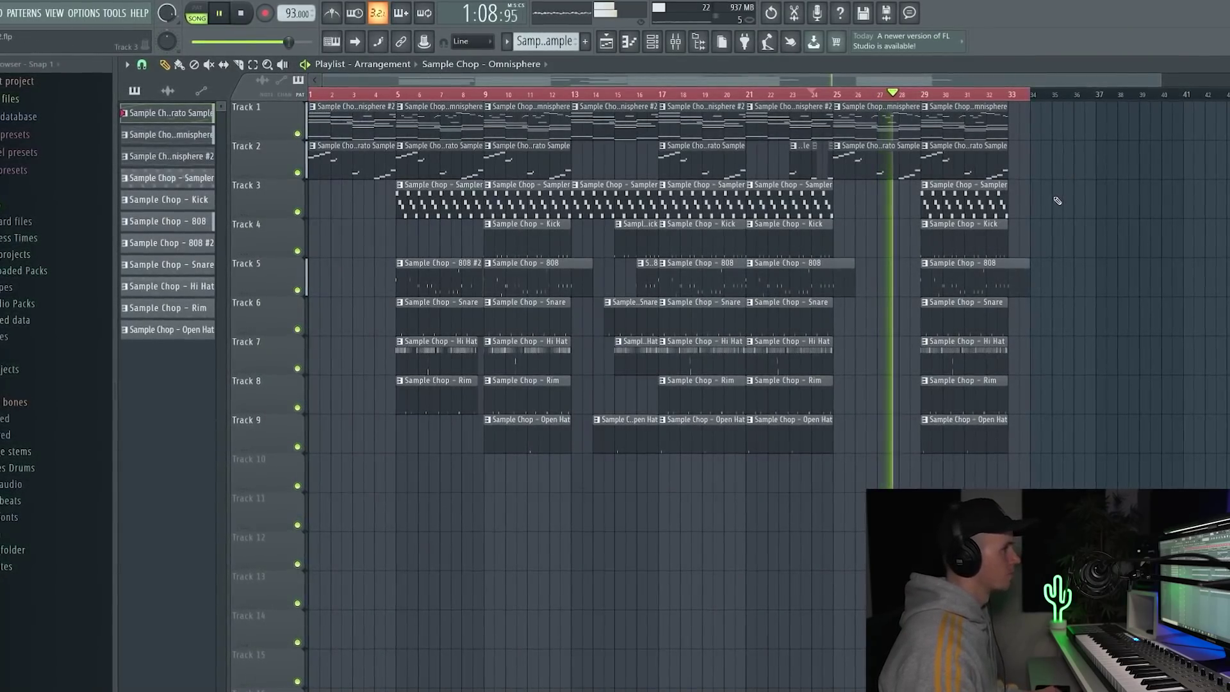
scroll(1066, 198, "up", 2)
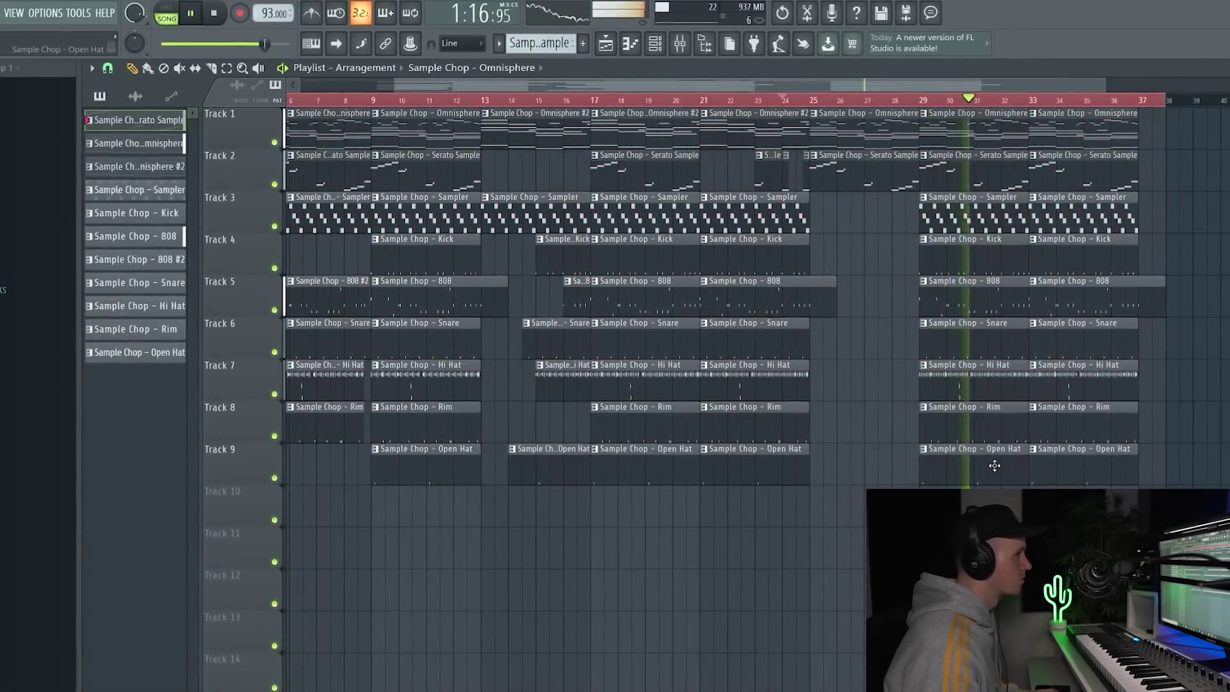
Step: Remove the open hat clip at bar 29 and trim the first beat off the hi-hat clip at bar 33
scroll(1003, 469, "down", 3)
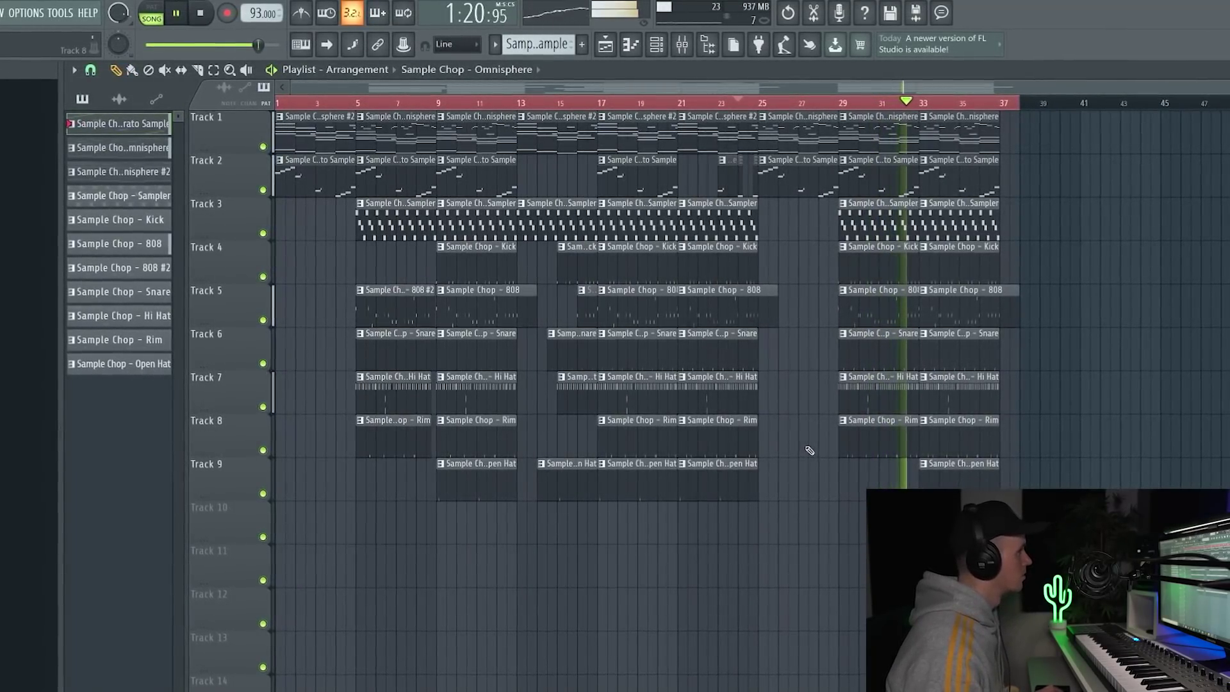
scroll(920, 398, "up", 4)
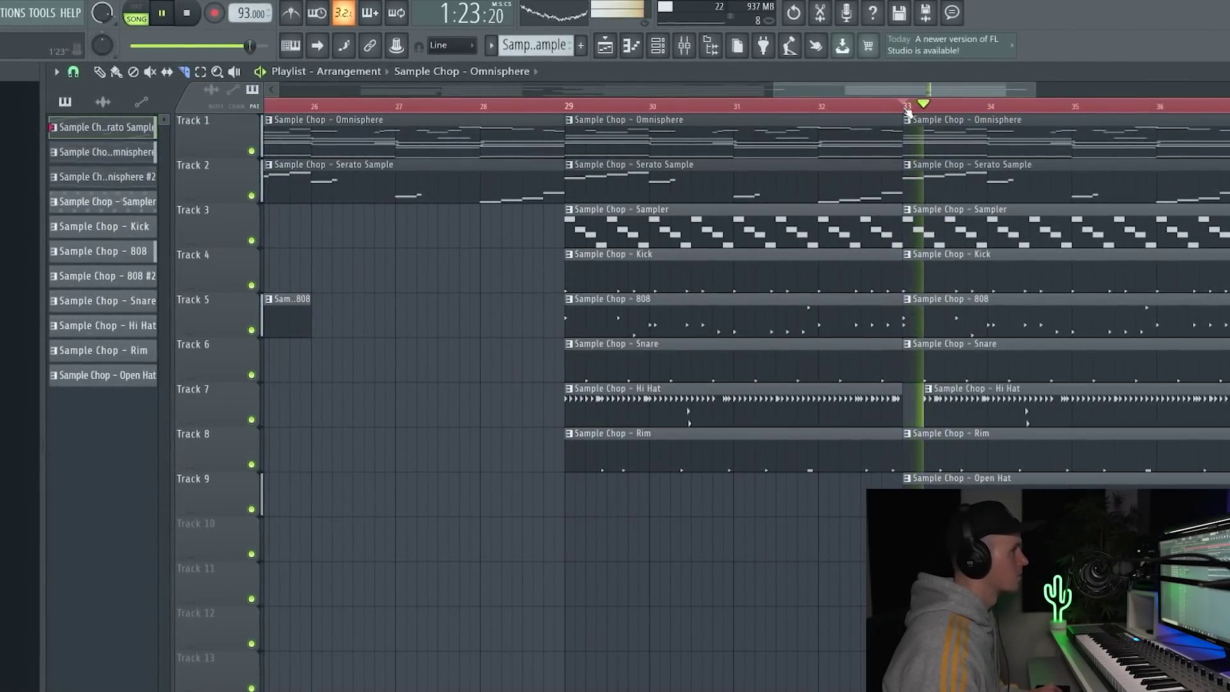
scroll(651, 462, "down", 3)
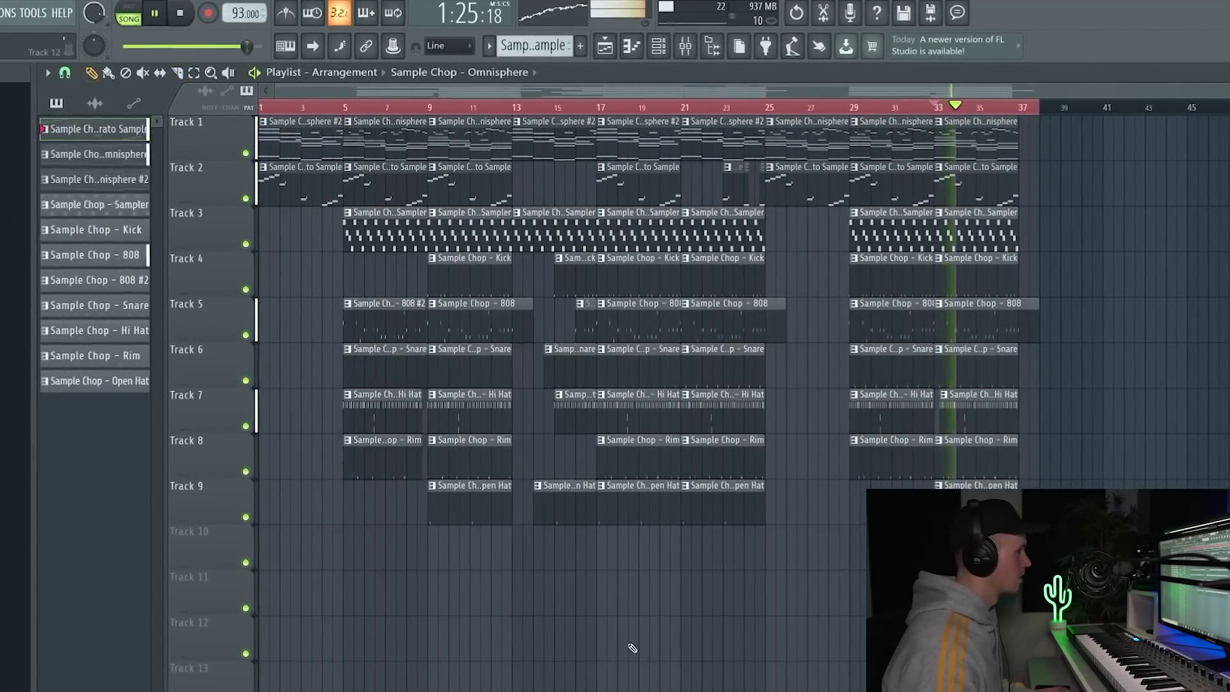
key("space")
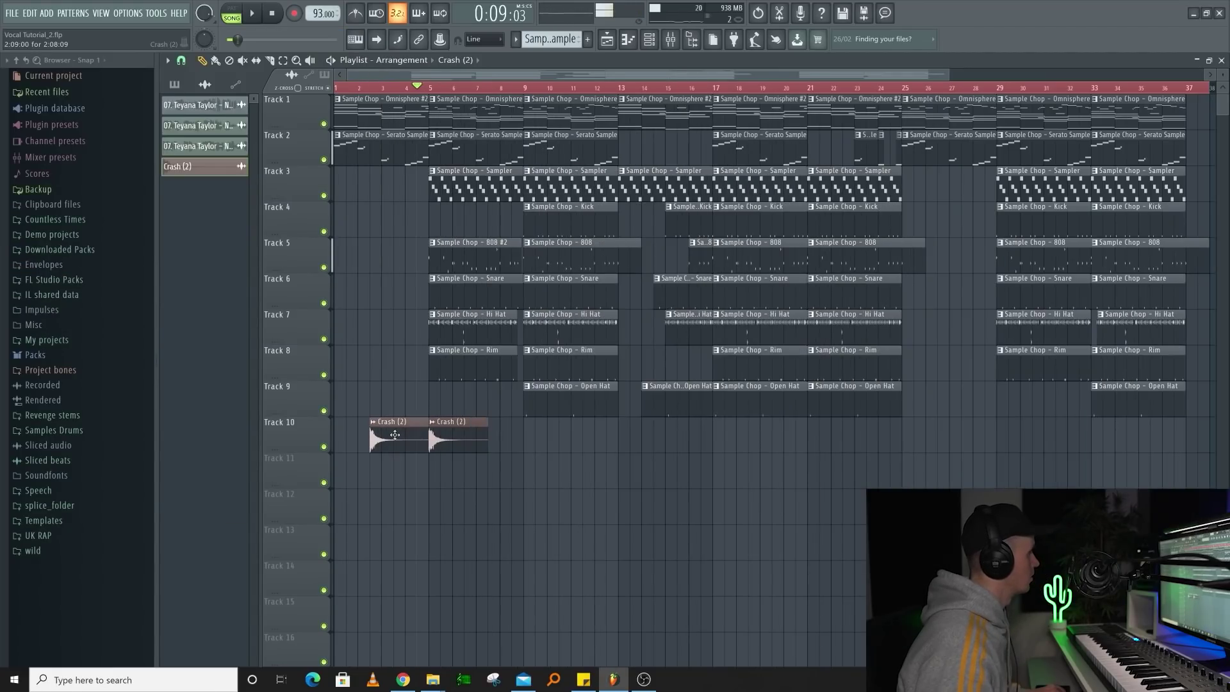
Step: Make the first crash clip on track 10 unique, reverse its sample and route it to mixer insert 3
right_click(376, 422)
double_click(401, 443)
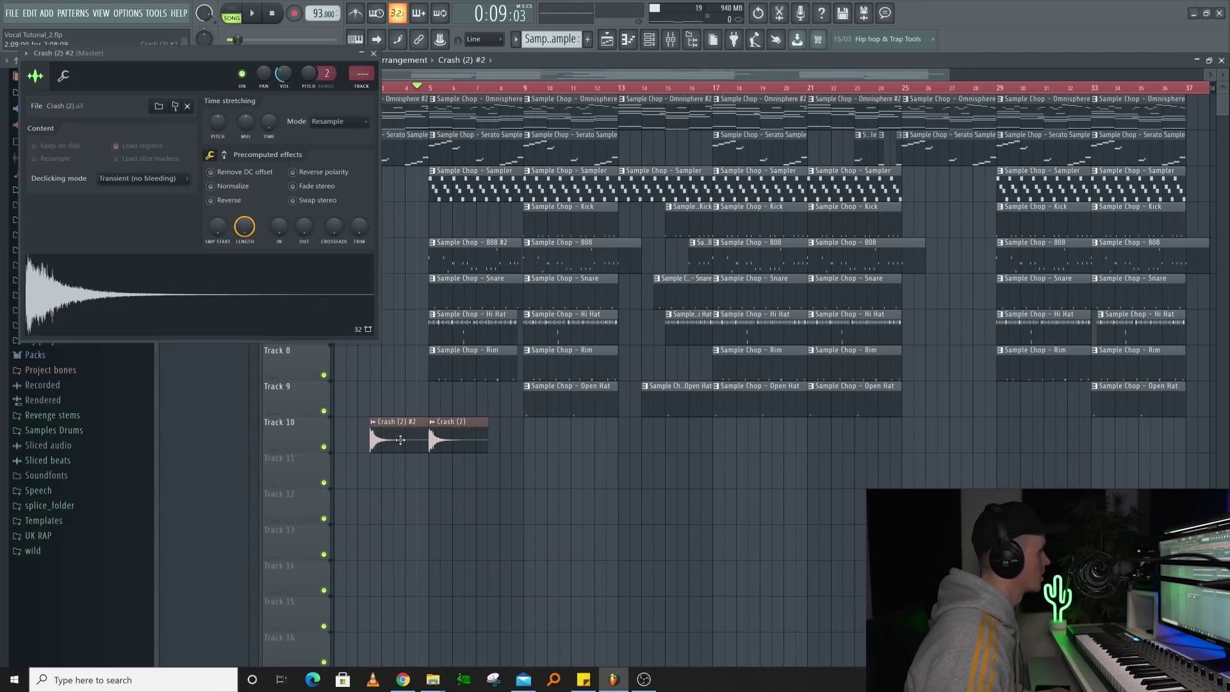
left_click(374, 54)
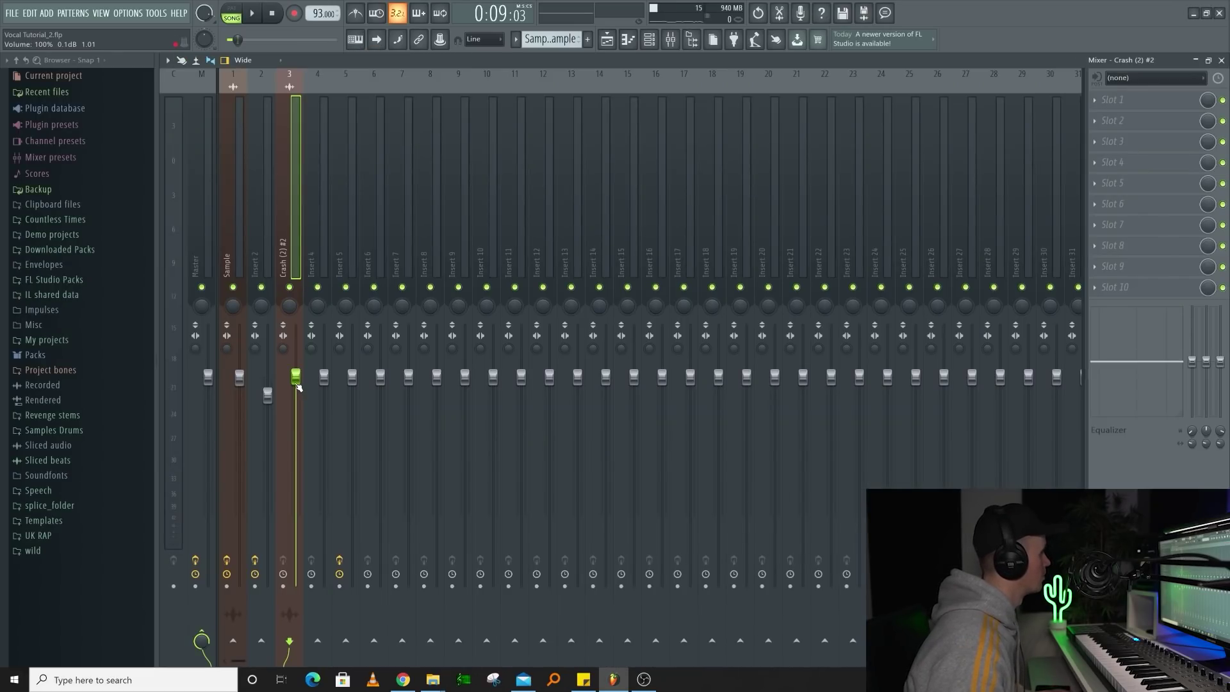
Step: Lower the reversed crash's mixer fader on insert 3 to about -8 dB during playback
key("space")
left_click_drag(297, 383, 296, 412)
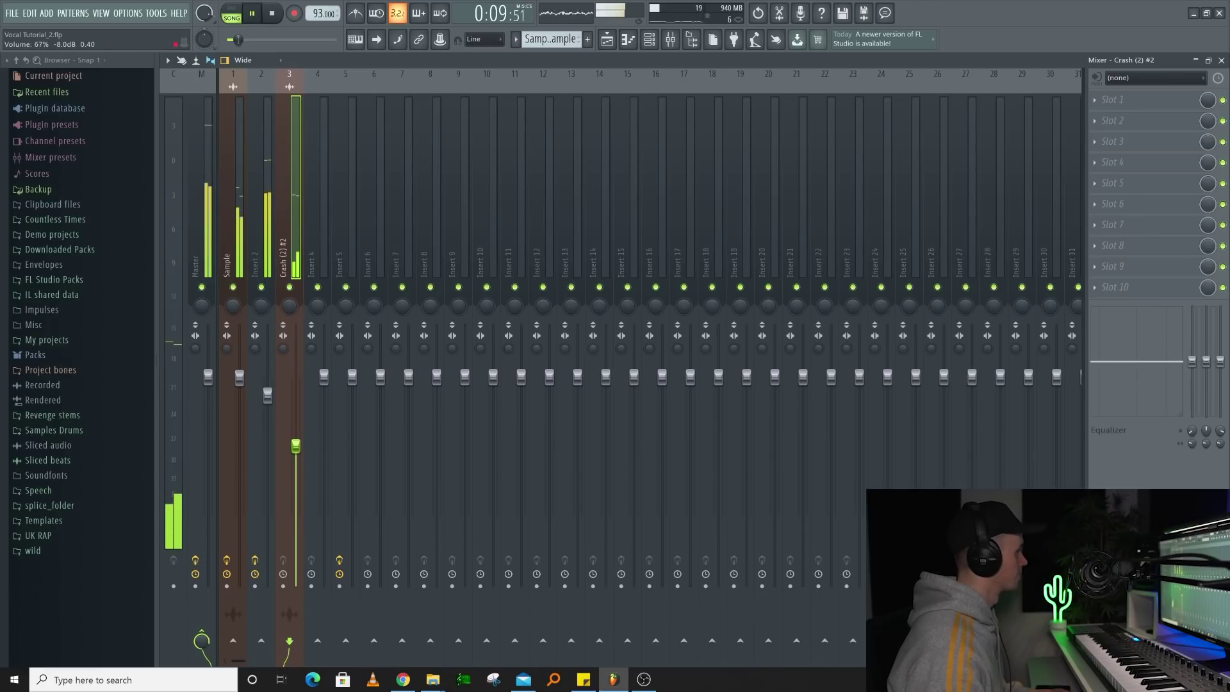
Step: Place the LSHHLS_Alto_Sax_Loop_20_Fm_88BPM_Wet_Upbeat clip on track 12 just before bar 5 and play the intro
left_click(607, 40)
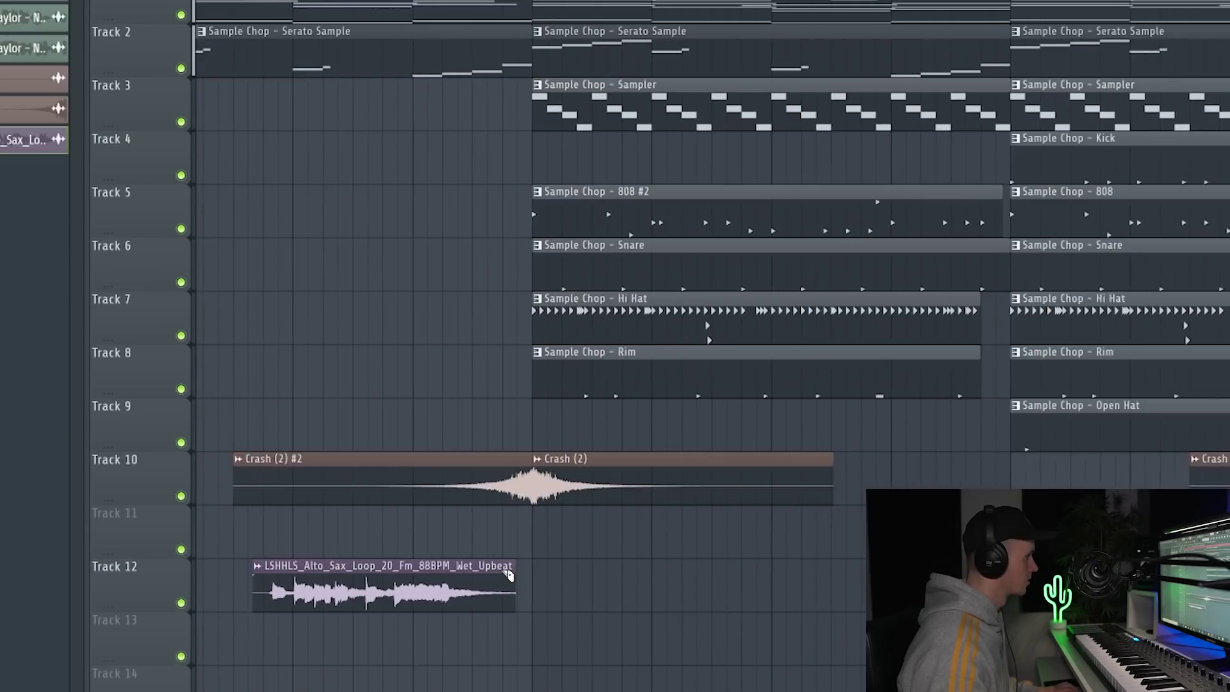
scroll(327, 69, "down", 3)
key("space")
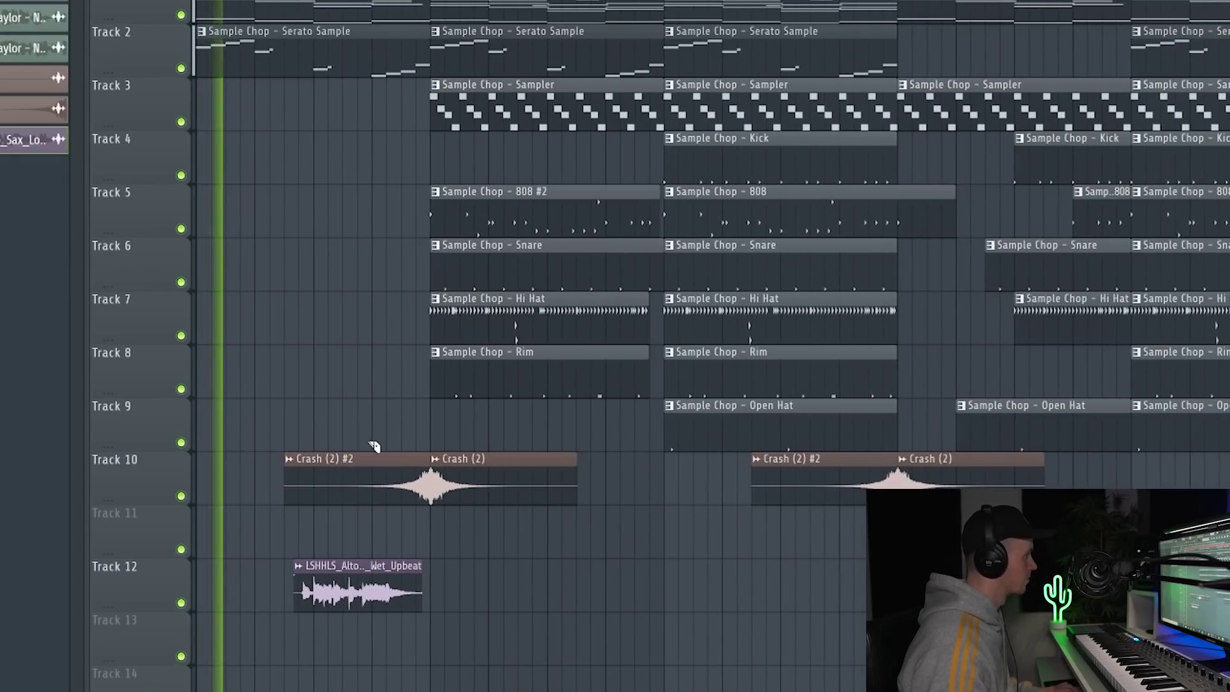
Step: Cut the intro Serato Sample clip on track 2 off at bar 3 and check the sax loop's channel settings
right_click(319, 67)
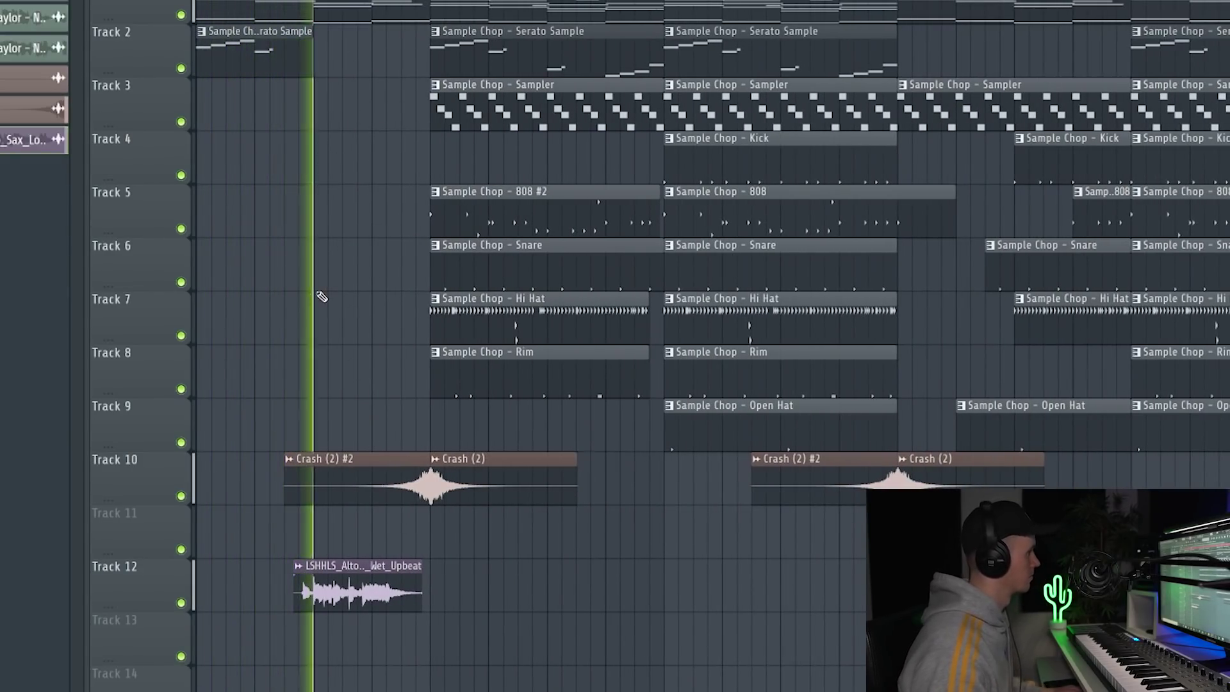
scroll(335, 384, "up", 4)
double_click(380, 572)
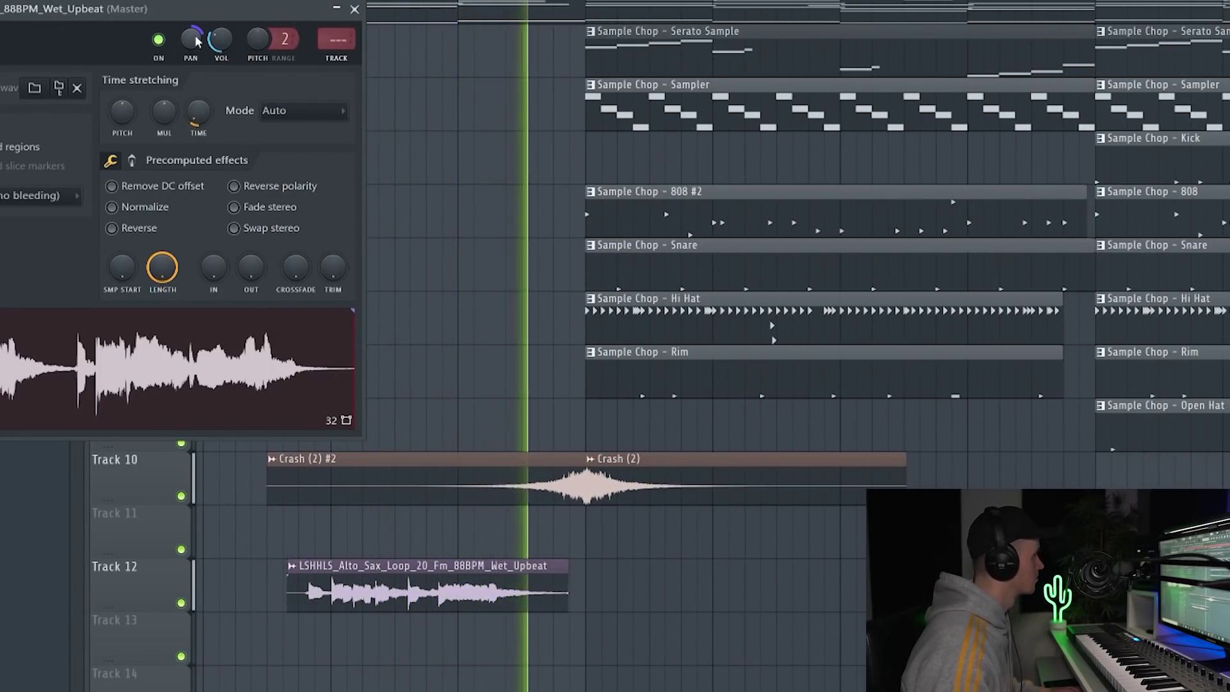
left_click(355, 9)
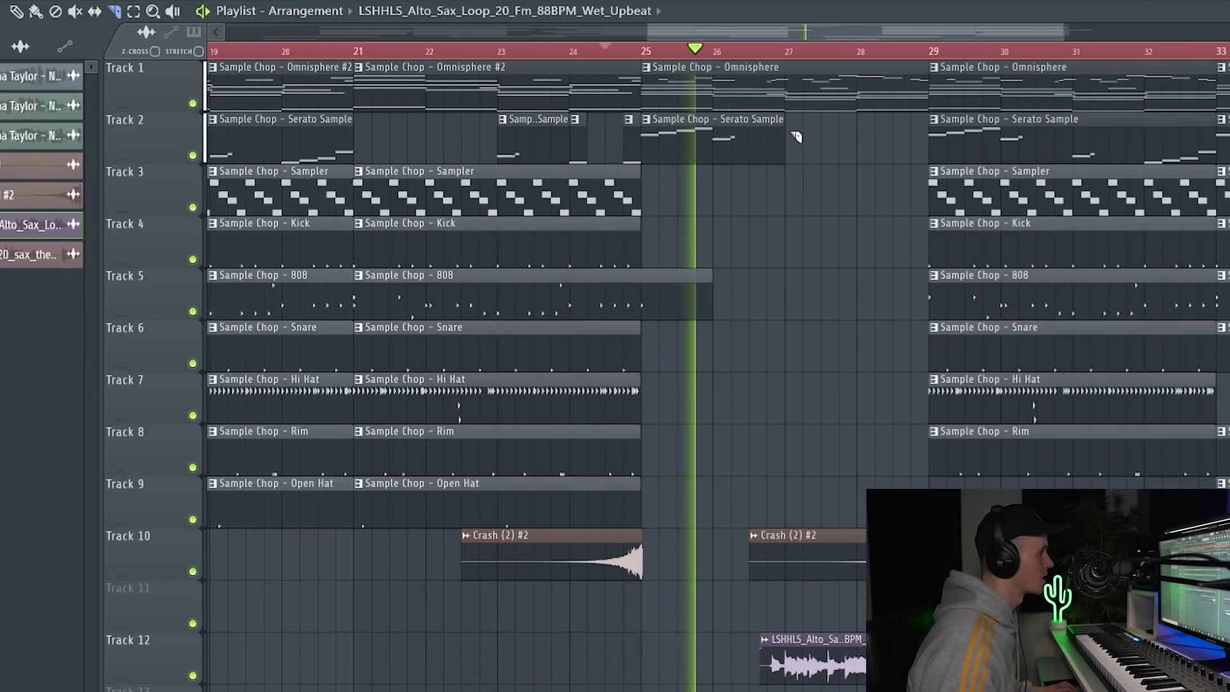
Step: Select all clips from bar 13 to bar 37 and copy them so the repeat starts at bar 37
scroll(795, 137, "down", 3)
scroll(791, 218, "down", 3)
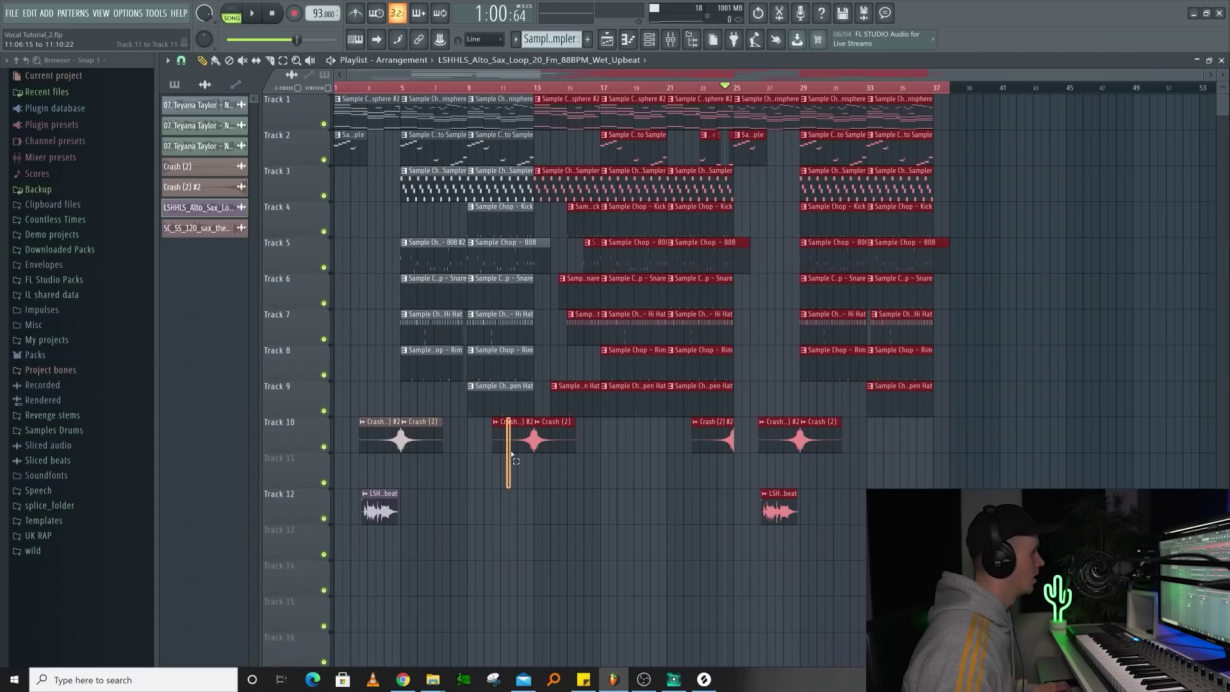
mouse_move(564, 101)
left_mouse_down()
mouse_move(988, 102)
mouse_move(964, 102)
left_mouse_up()
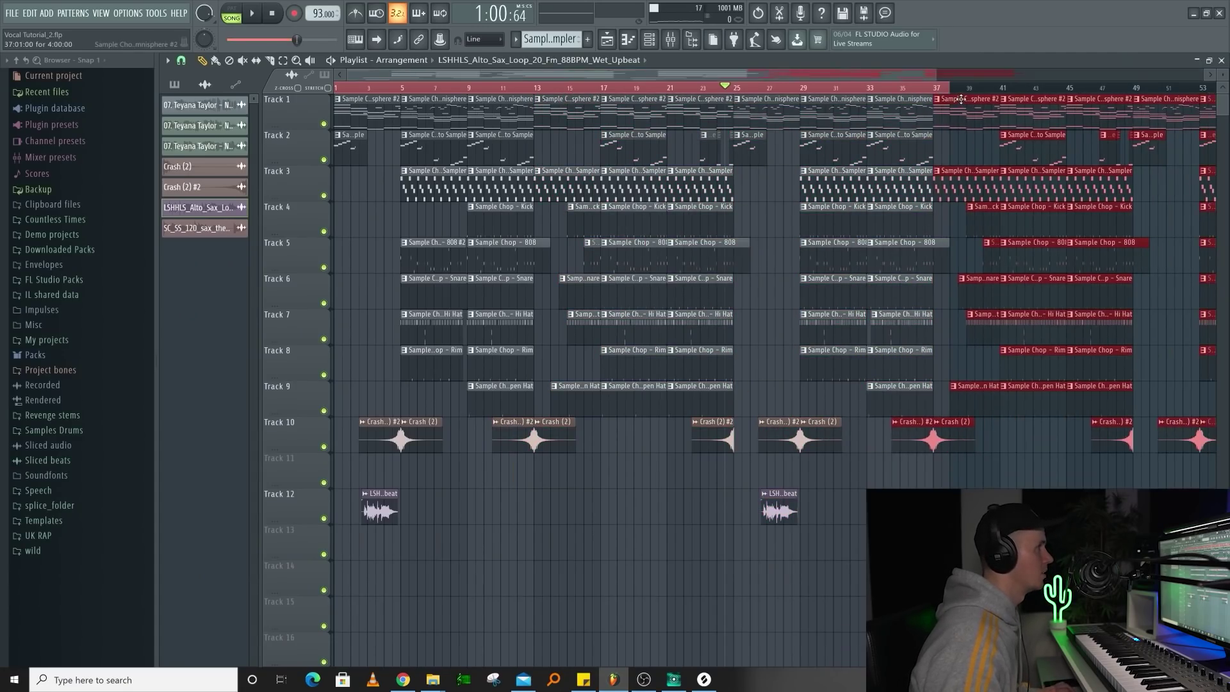
key("ctrl+a")
Step: Lengthen the first LSHHLS_Alto_Sax_Loop_20 clip on track 12 to include the loop's next phrase
scroll(845, 152, "down", 3)
right_click(362, 497)
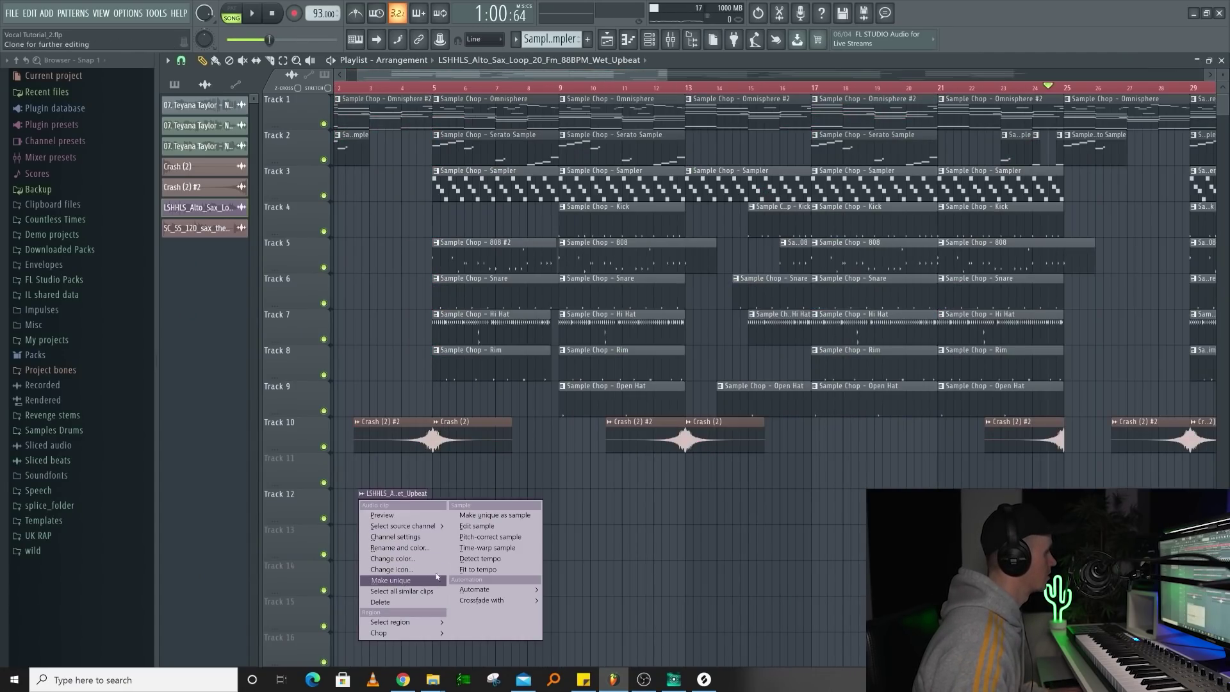
left_click(482, 549)
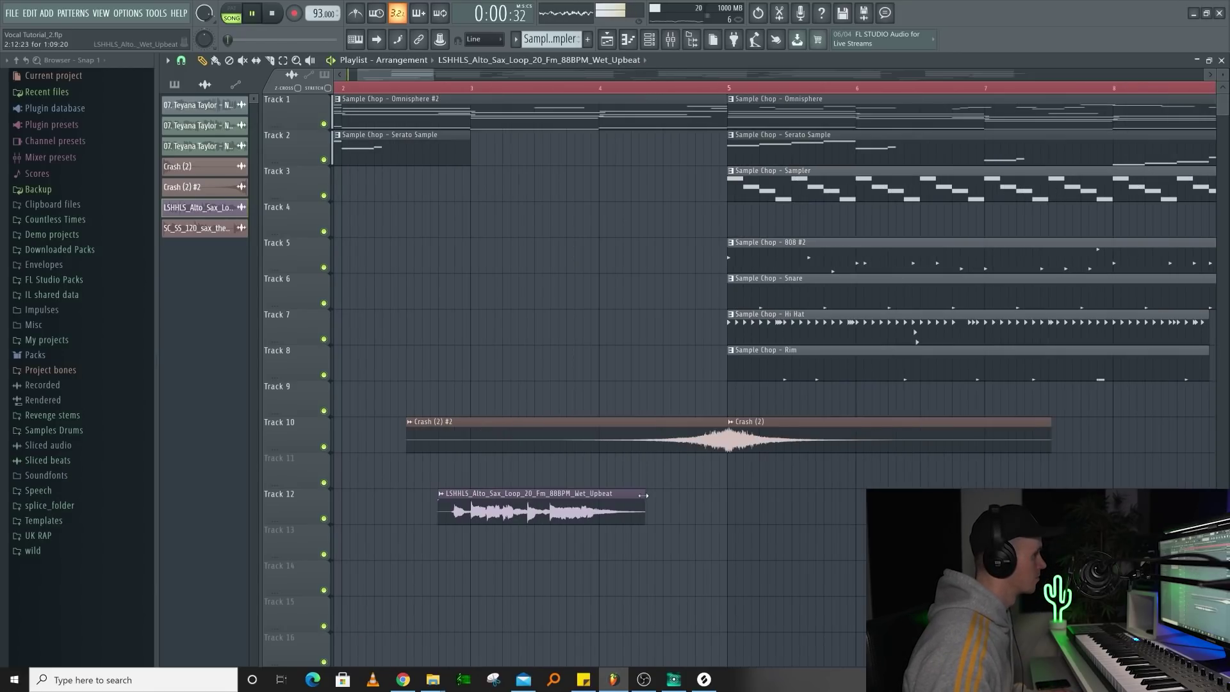
left_click_drag(648, 494, 688, 493)
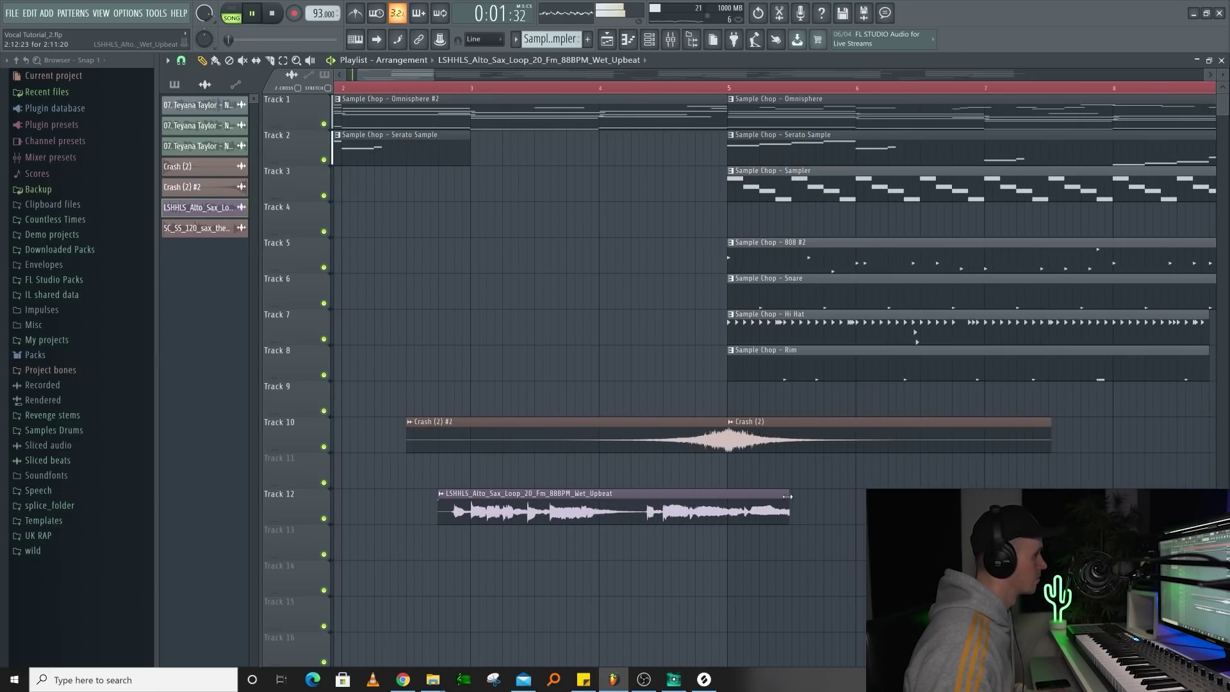
left_click_drag(787, 496, 871, 496)
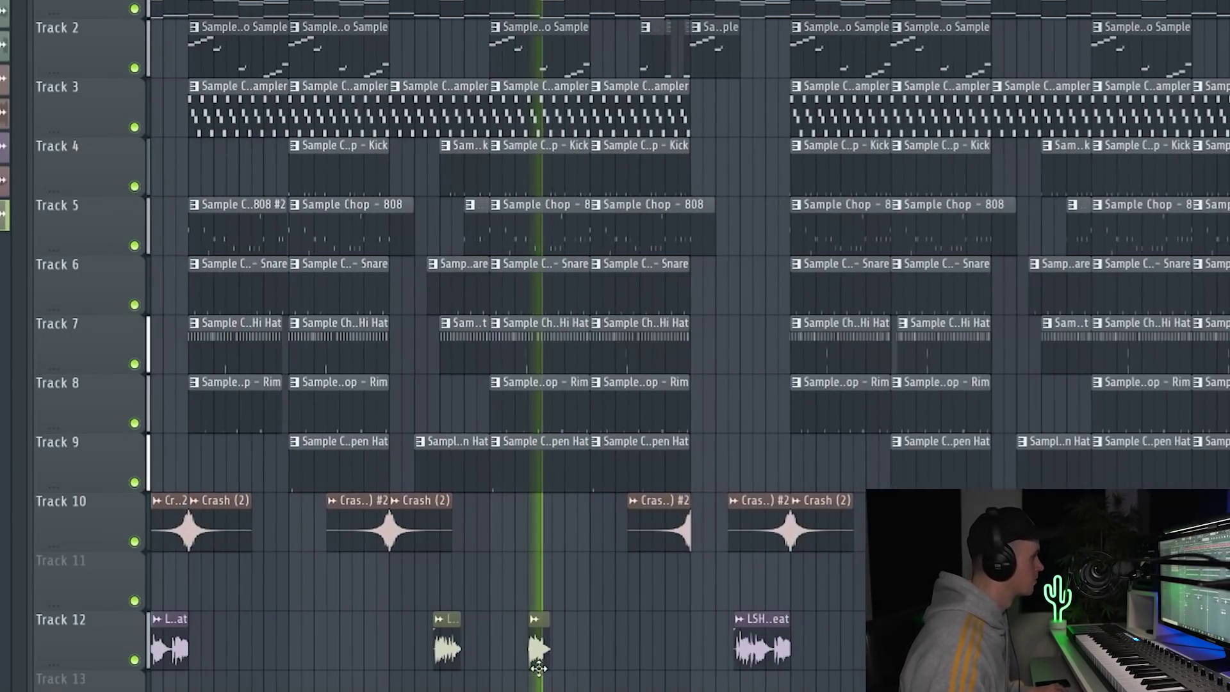
Step: Copy the two short LSHHLS_Alto_Sax_Loop_37 clips on track 12 to about bars 39 and 42
left_click_drag(585, 650, 436, 636)
left_click(634, 640)
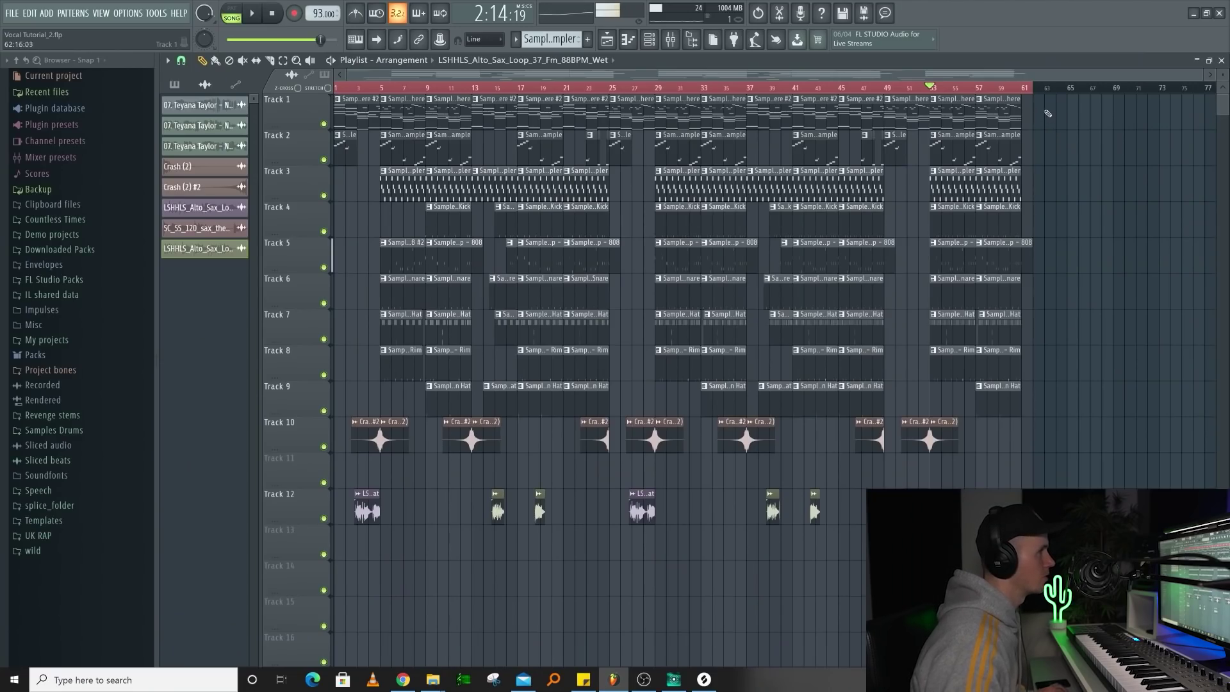
Step: Extend the arrangement to bar 69 with only Omnisphere over bars 61 to 65 and a copy of the bar 57 section at bar 65
left_click_drag(1046, 111, 997, 338)
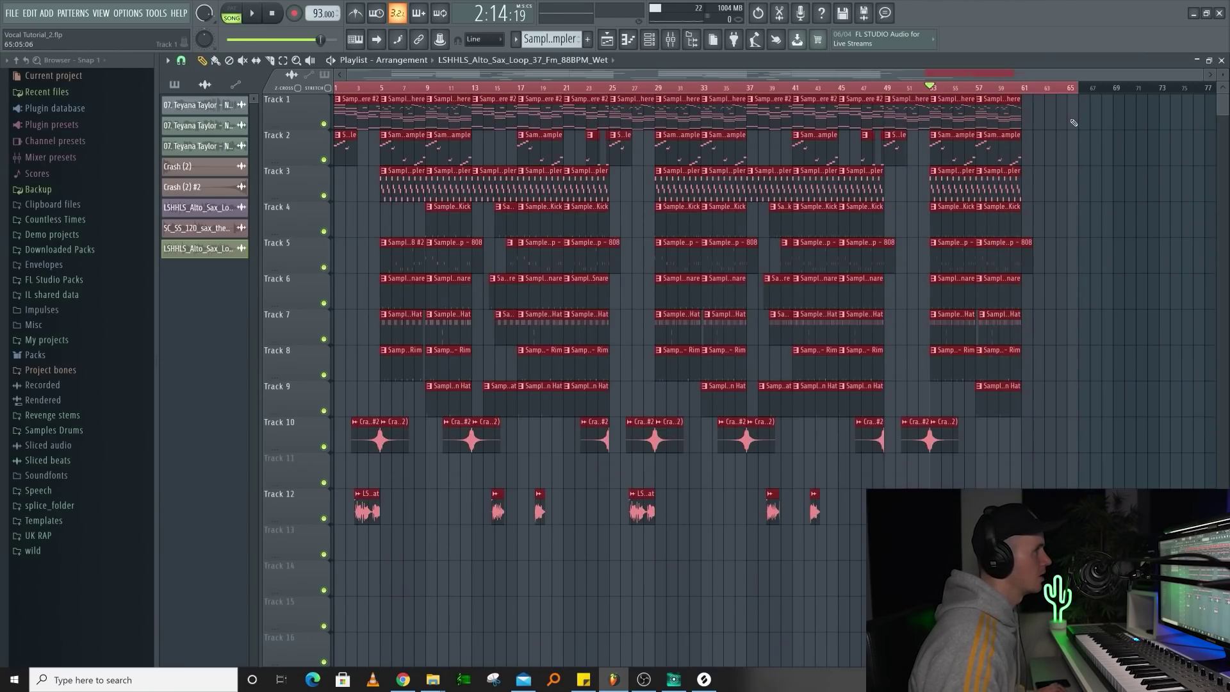
left_click(1071, 111, "ctrl")
left_click_drag(1081, 108, 990, 401)
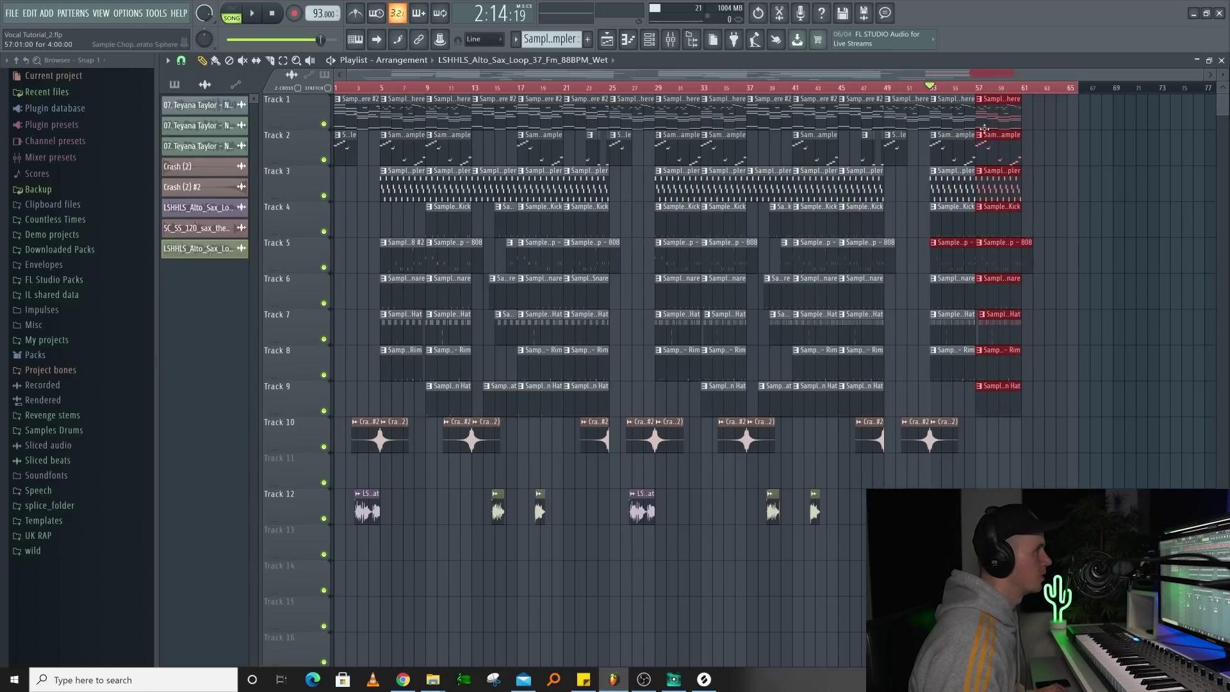
key("ctrl+b")
key("ctrl+d")
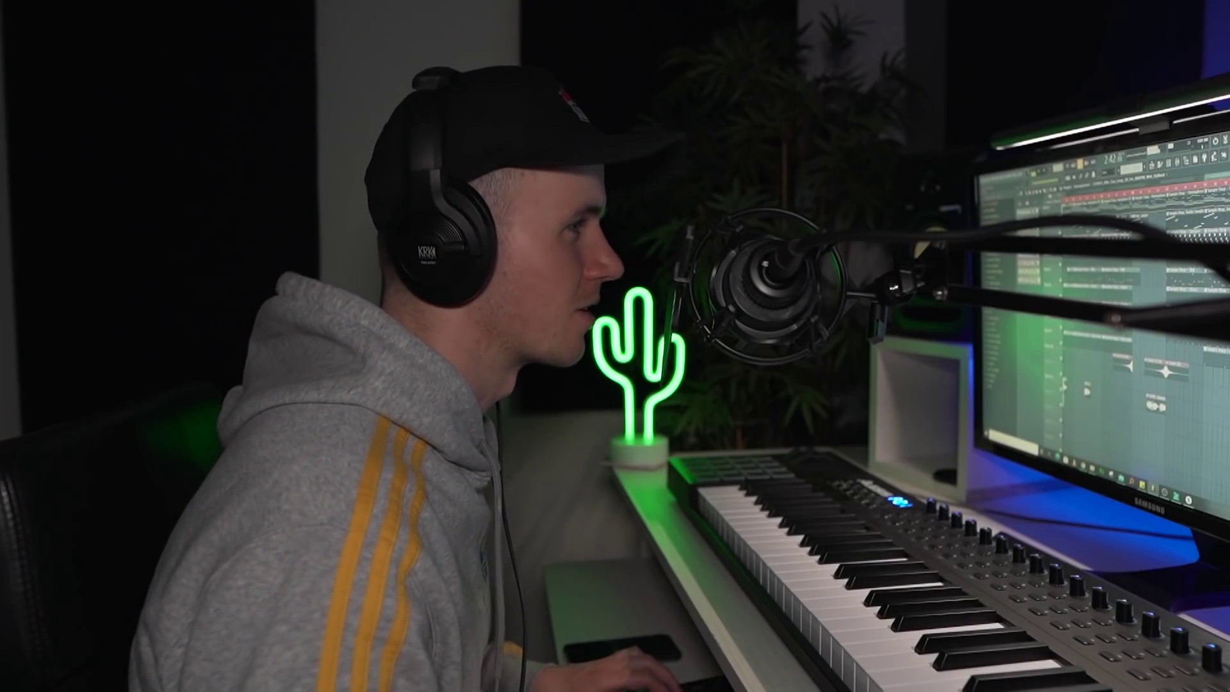
Step: Create an automation clip for the volume of the Fruity Balance effect on the master
scroll(952, 375, "down", 3)
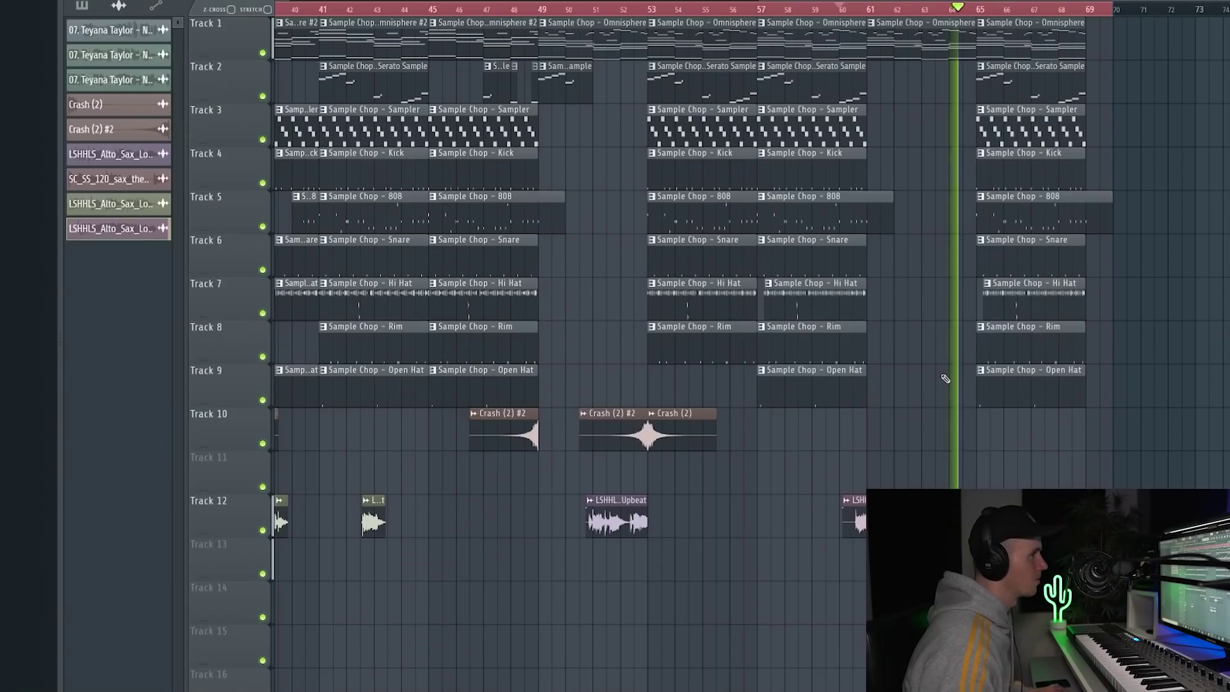
scroll(944, 378, "down", 5)
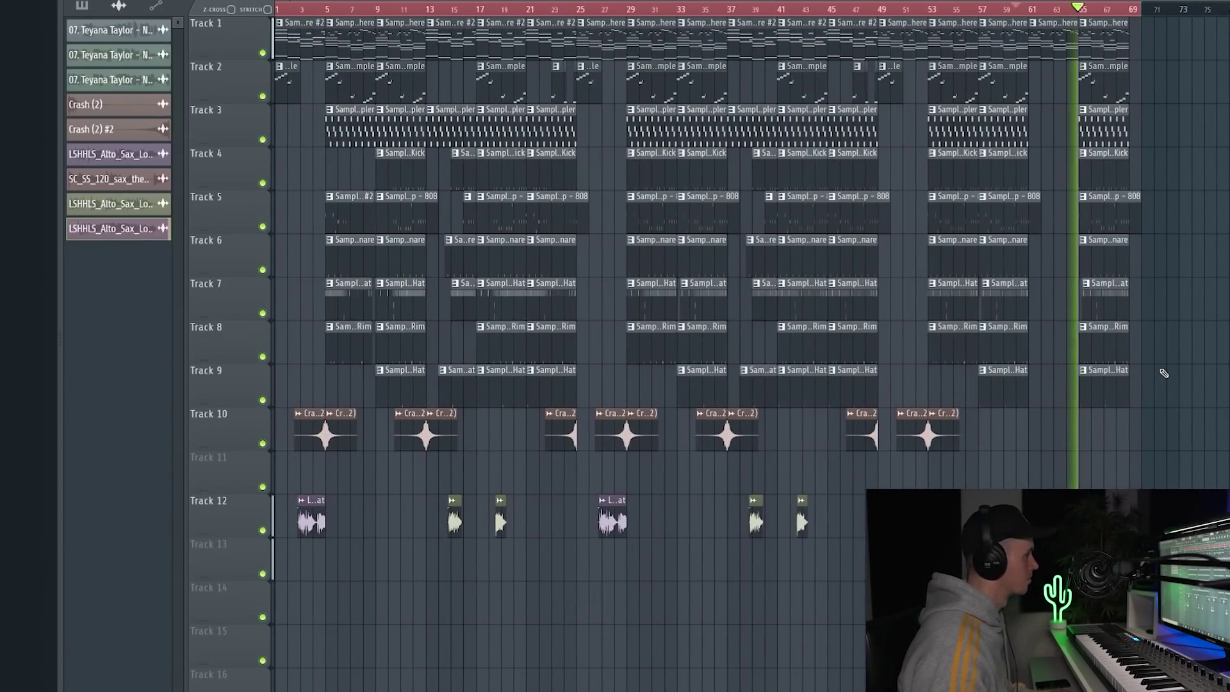
scroll(1164, 373, "up", 5)
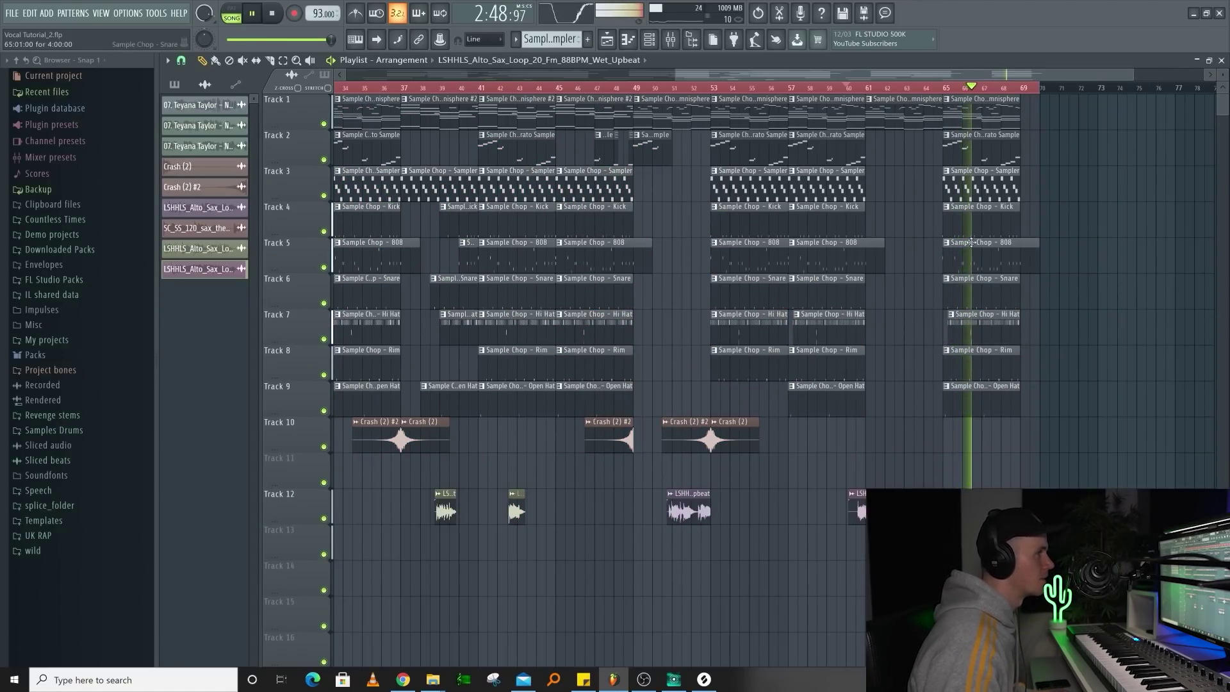
left_click(671, 39)
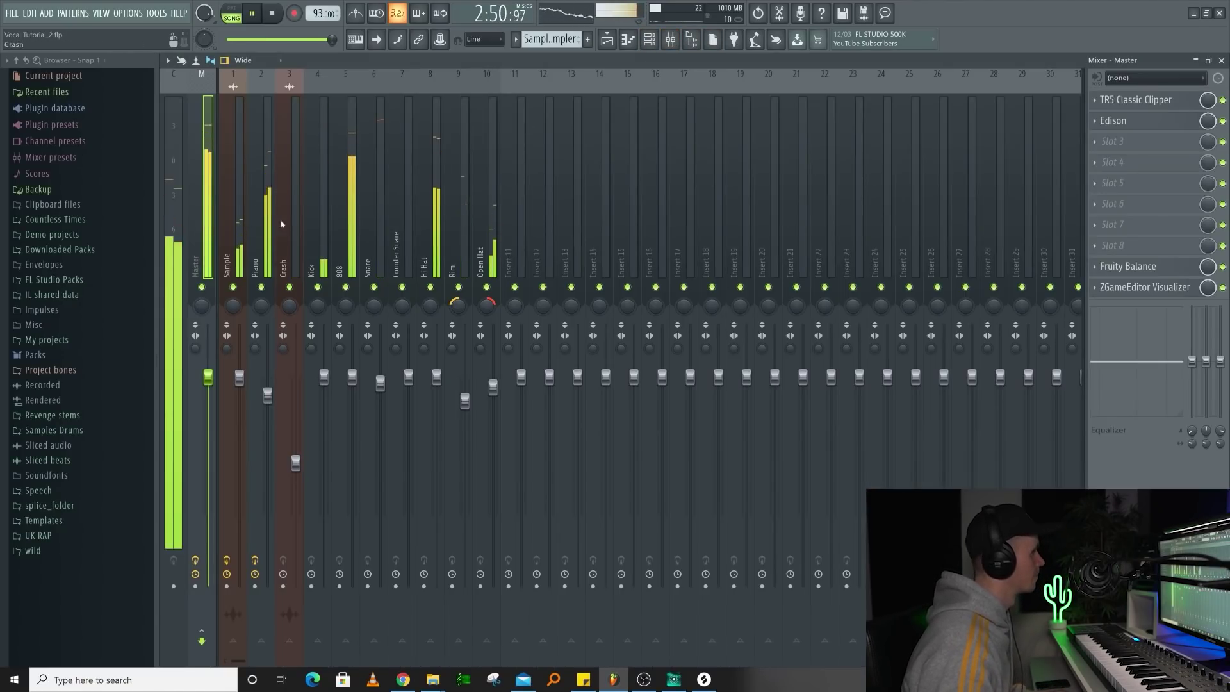
left_click(1178, 273)
right_click(178, 133)
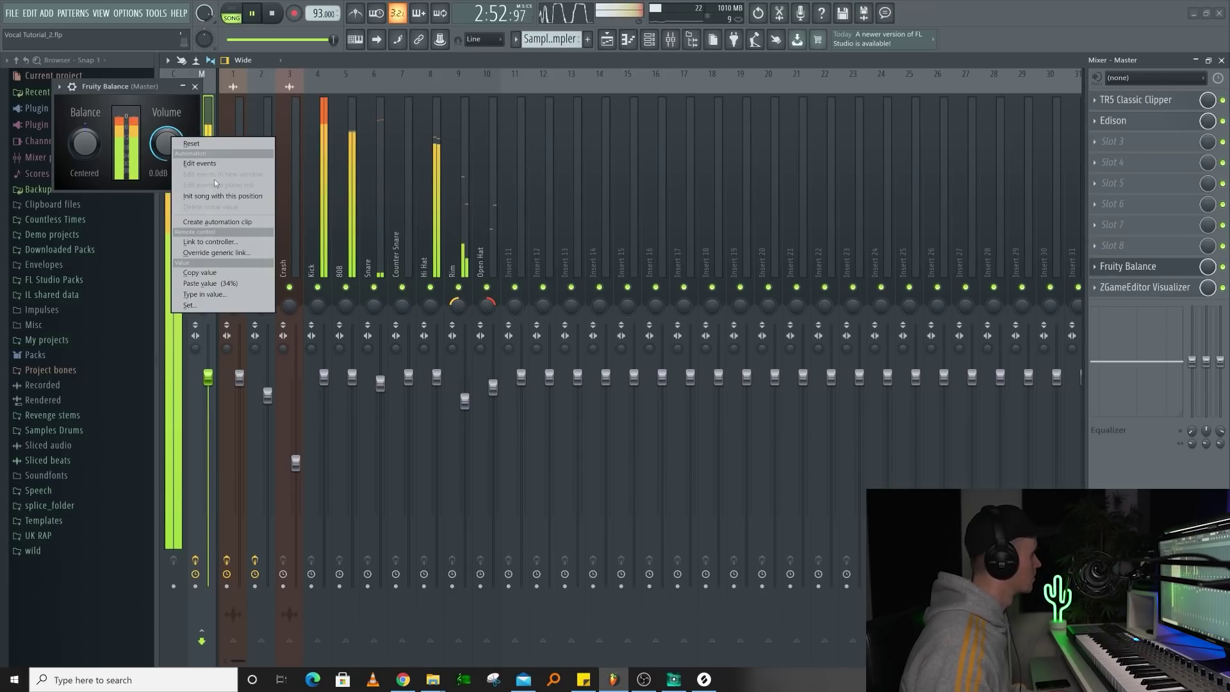
left_click(240, 223)
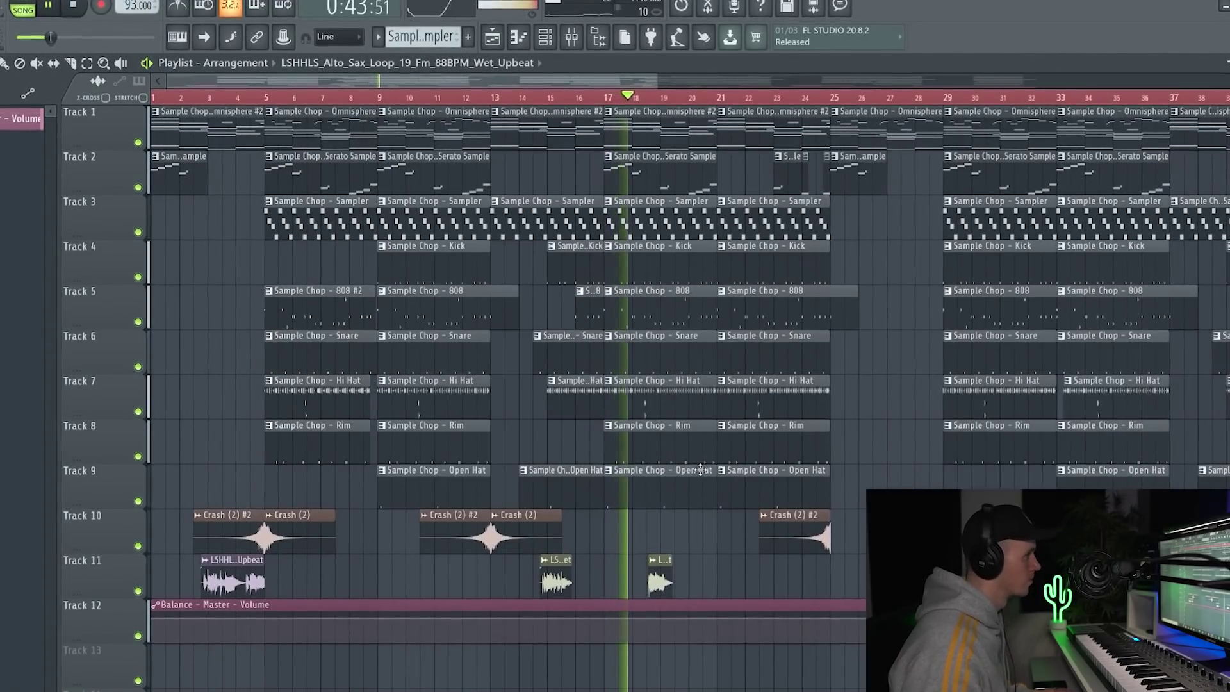
Step: Trim the first beat off the hi-hat clip at bar 21 and cut the end off the snare clip just before bar 21
scroll(701, 460, "up", 8)
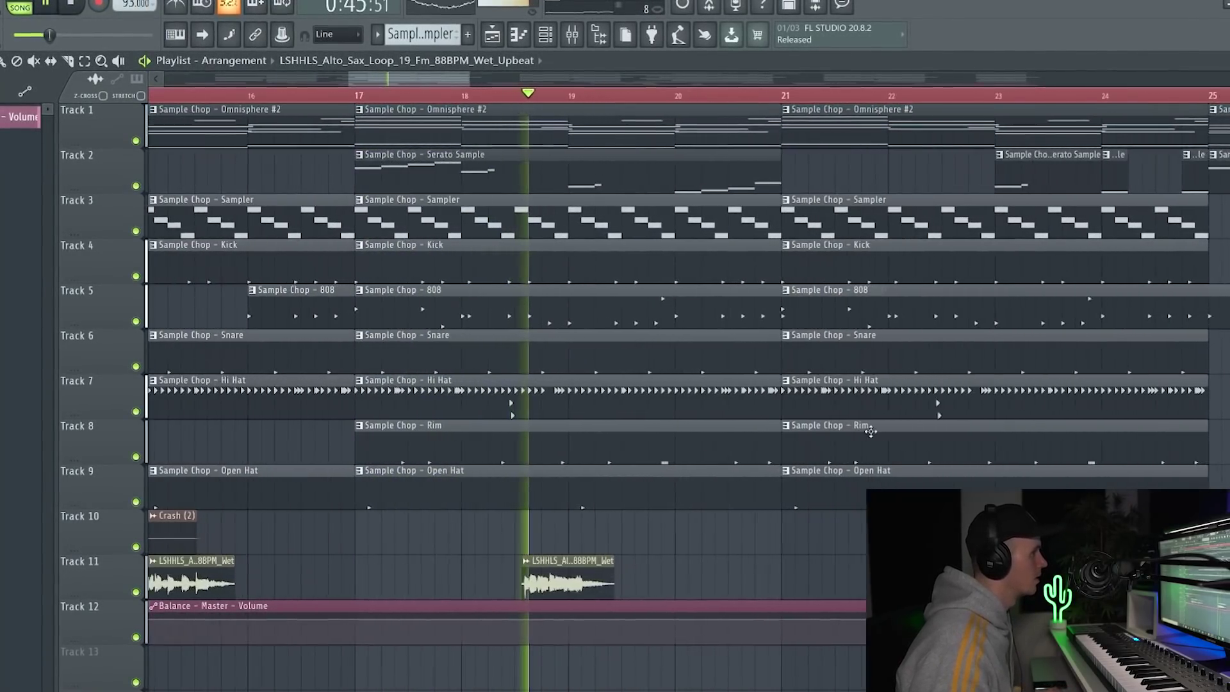
key("c")
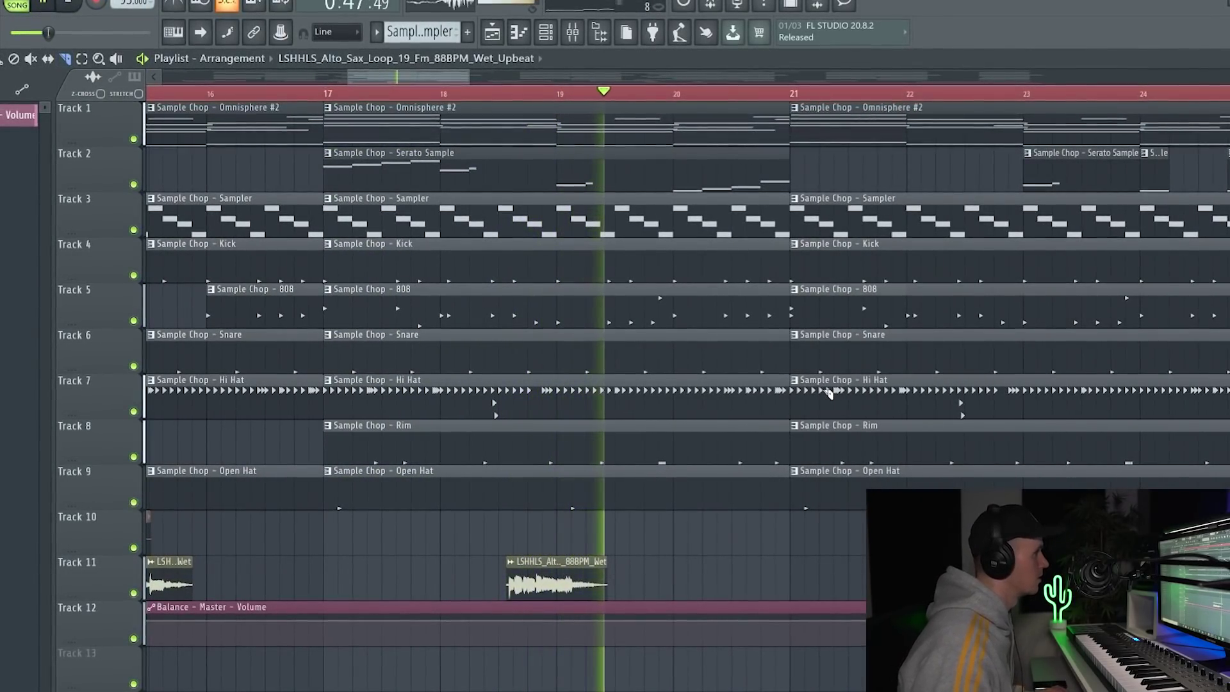
right_click(825, 390)
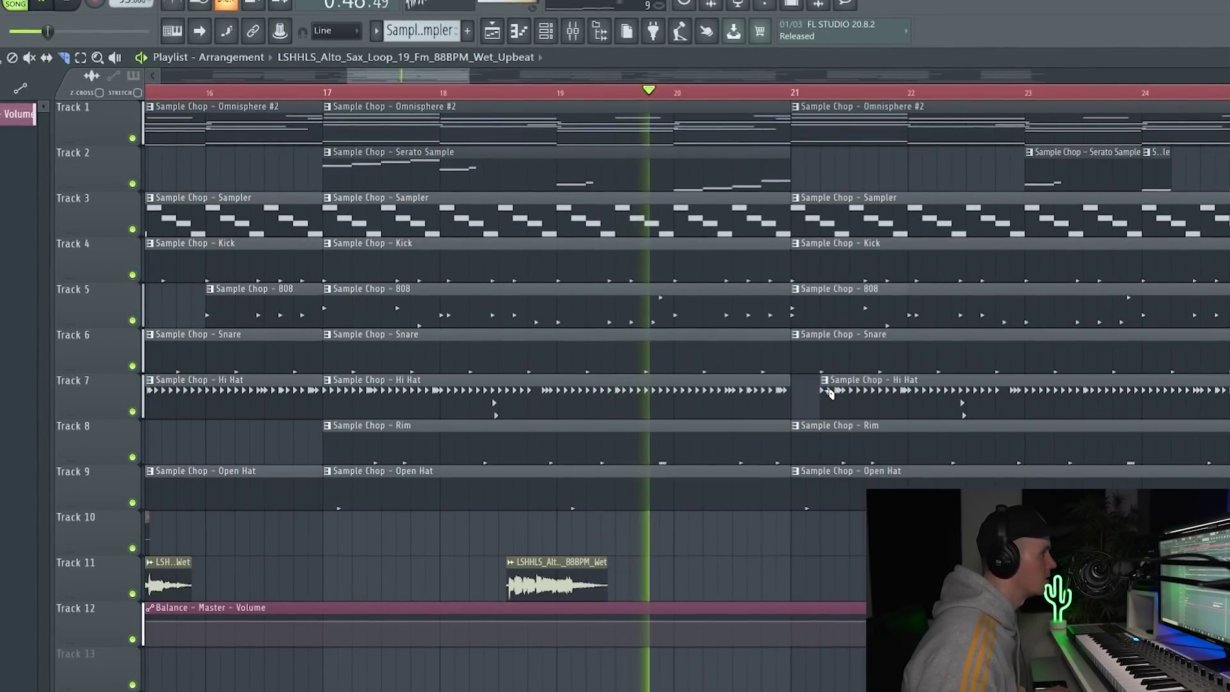
right_click(762, 349)
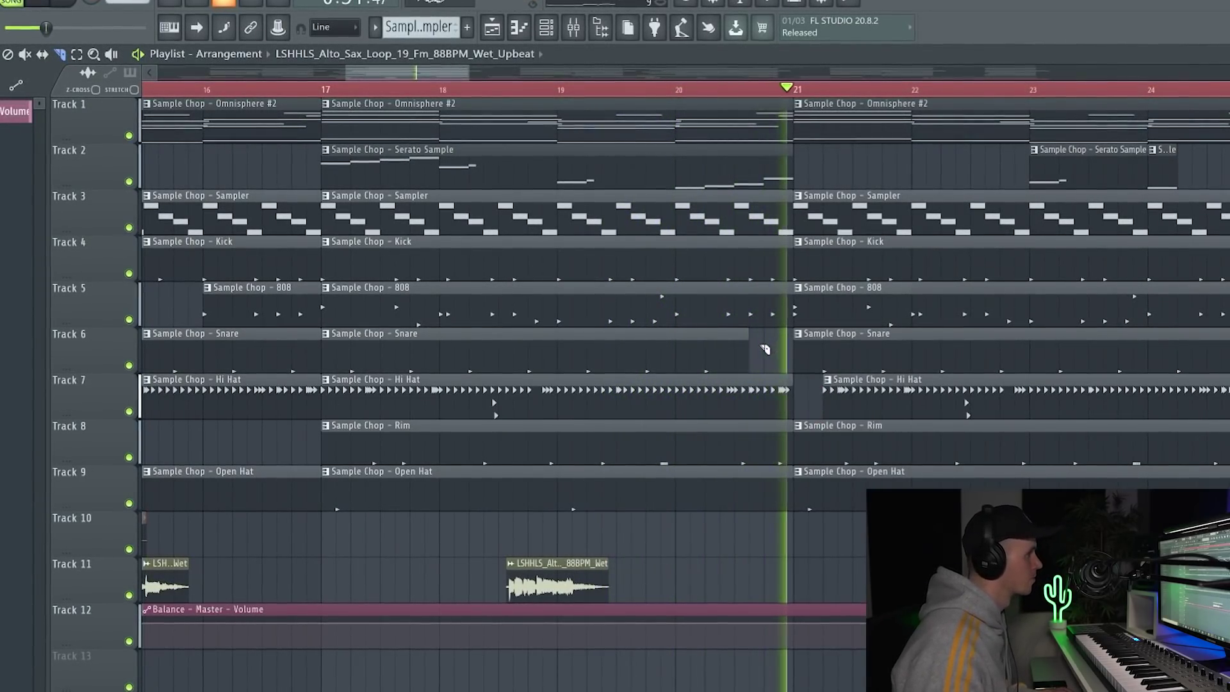
Step: Trim the first beat off the hi-hat clip at bar 45 and cut the end off the snare clip just before bar 45
scroll(681, 368, "down", 4)
scroll(673, 368, "down", 5)
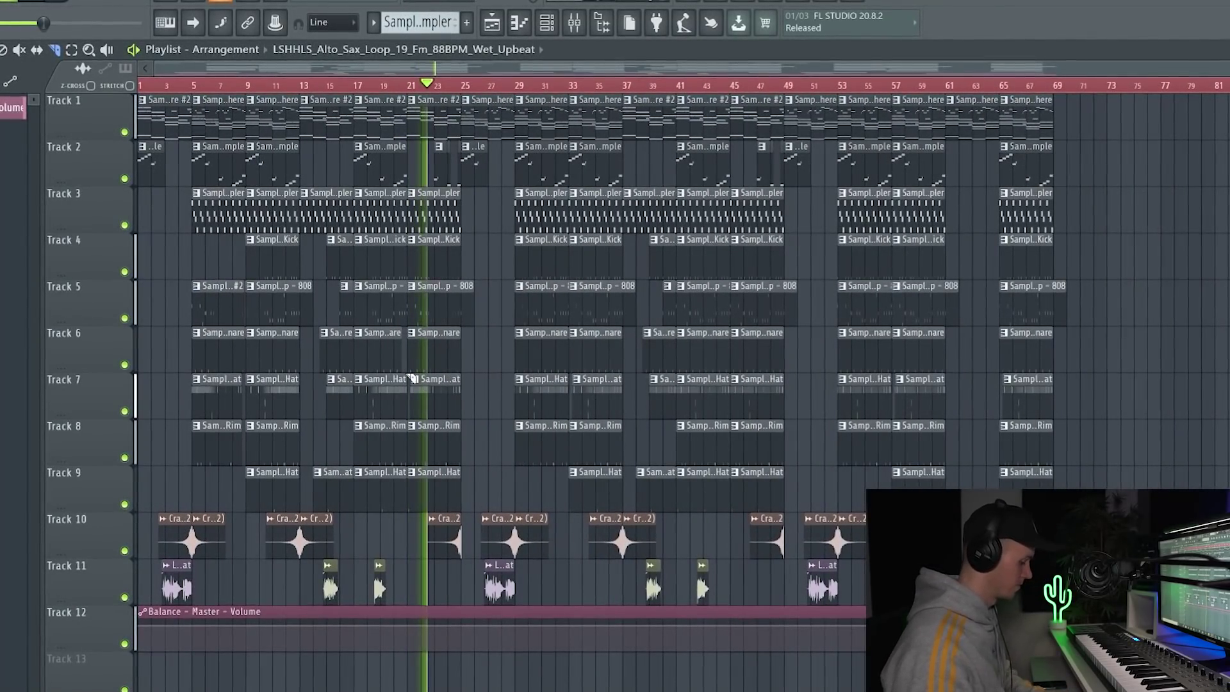
scroll(418, 379, "up", 5)
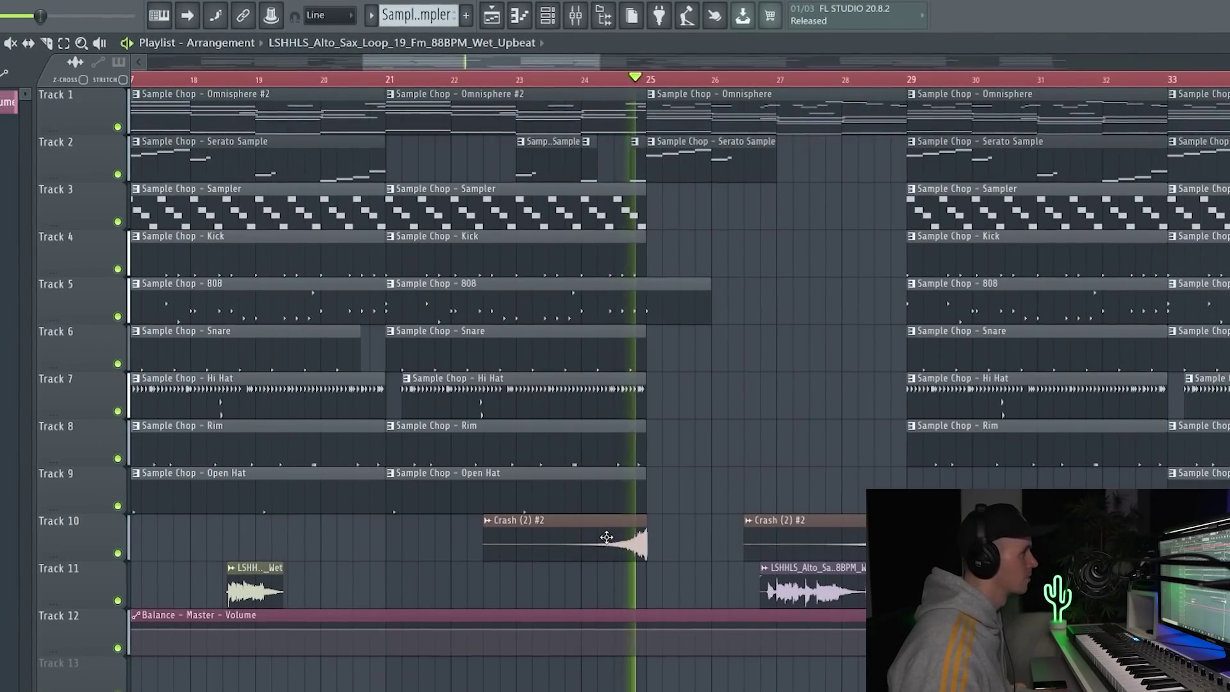
scroll(607, 533, "down", 6)
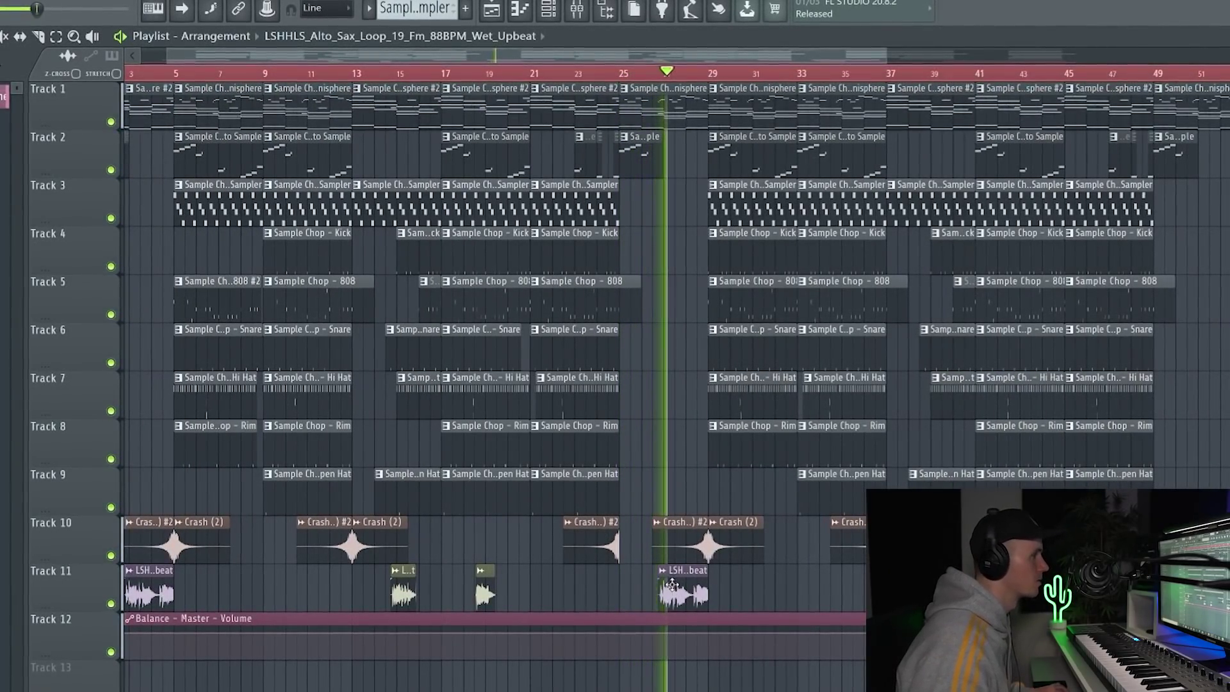
scroll(625, 560, "down", 4)
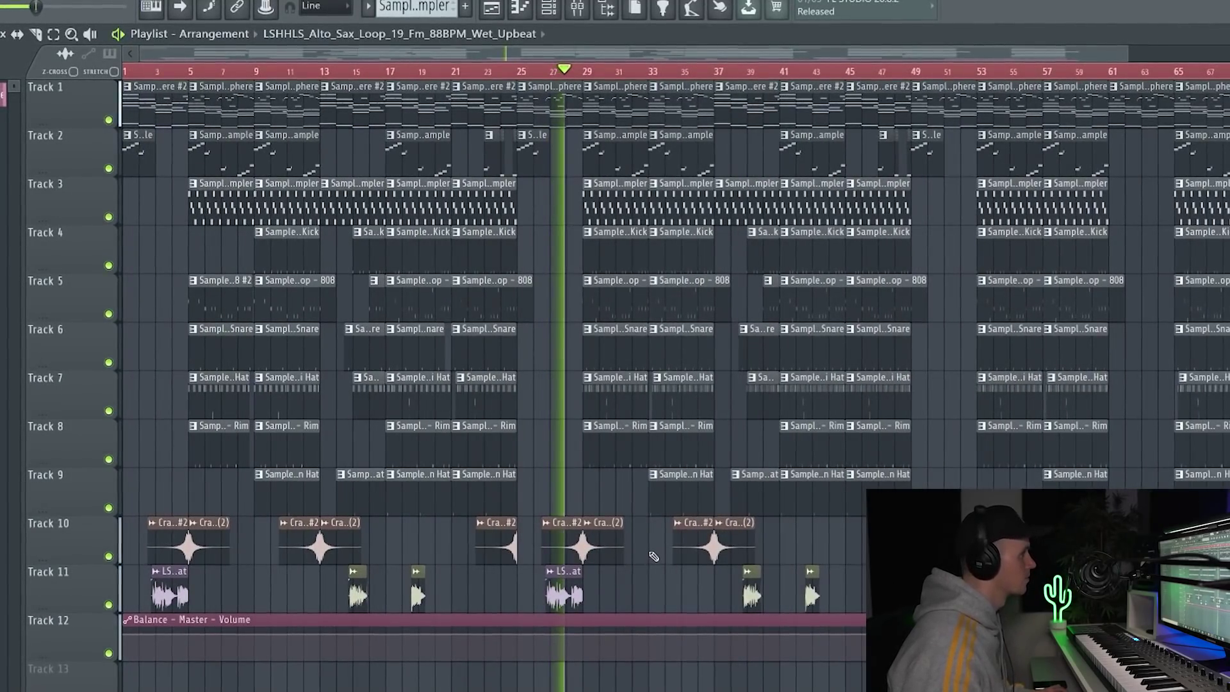
scroll(653, 556, "up", 5)
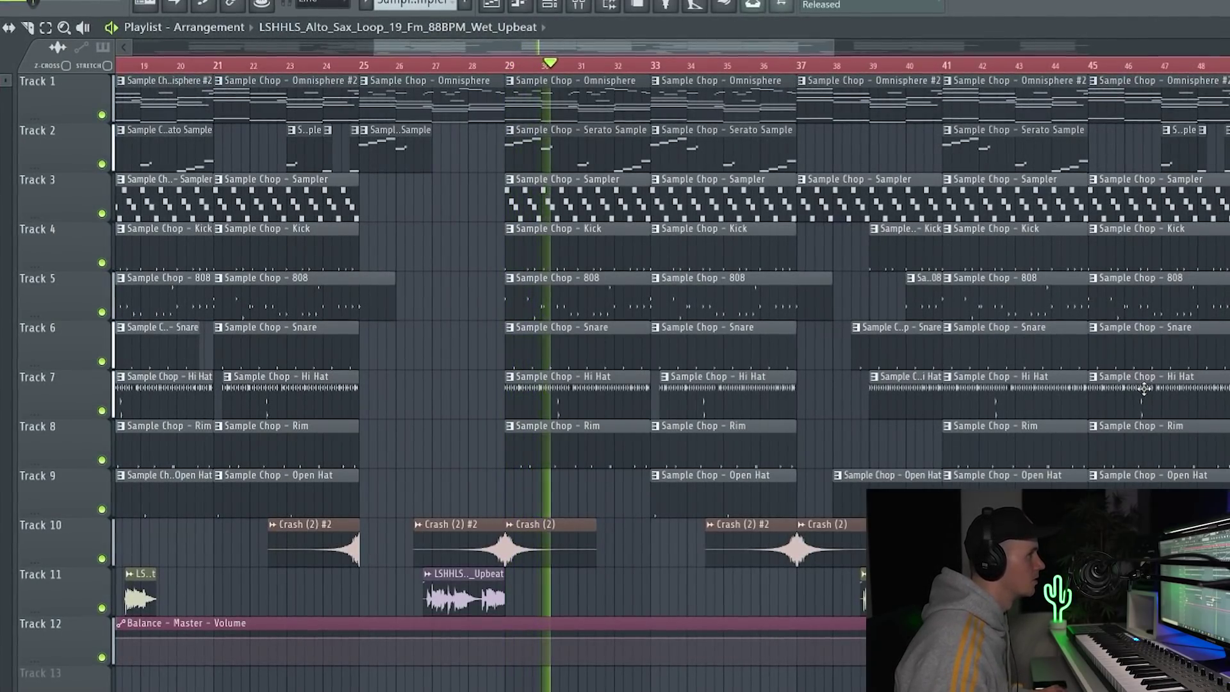
scroll(1144, 389, "up", 5)
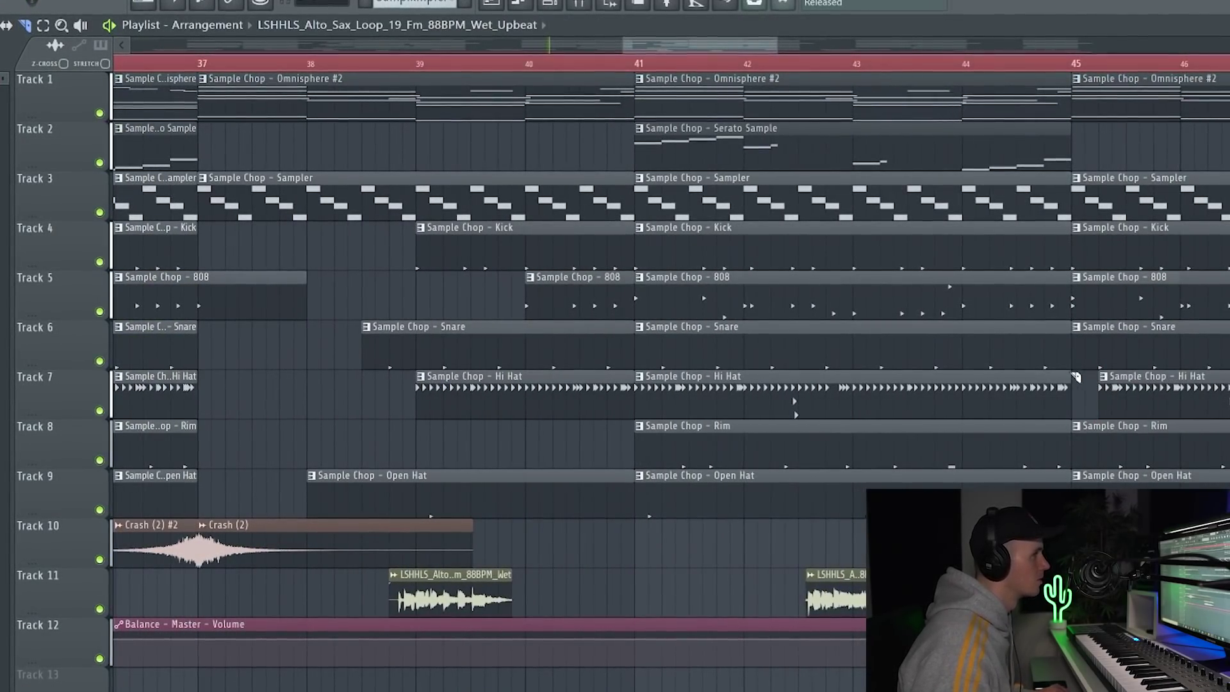
scroll(665, 356, "down", 8)
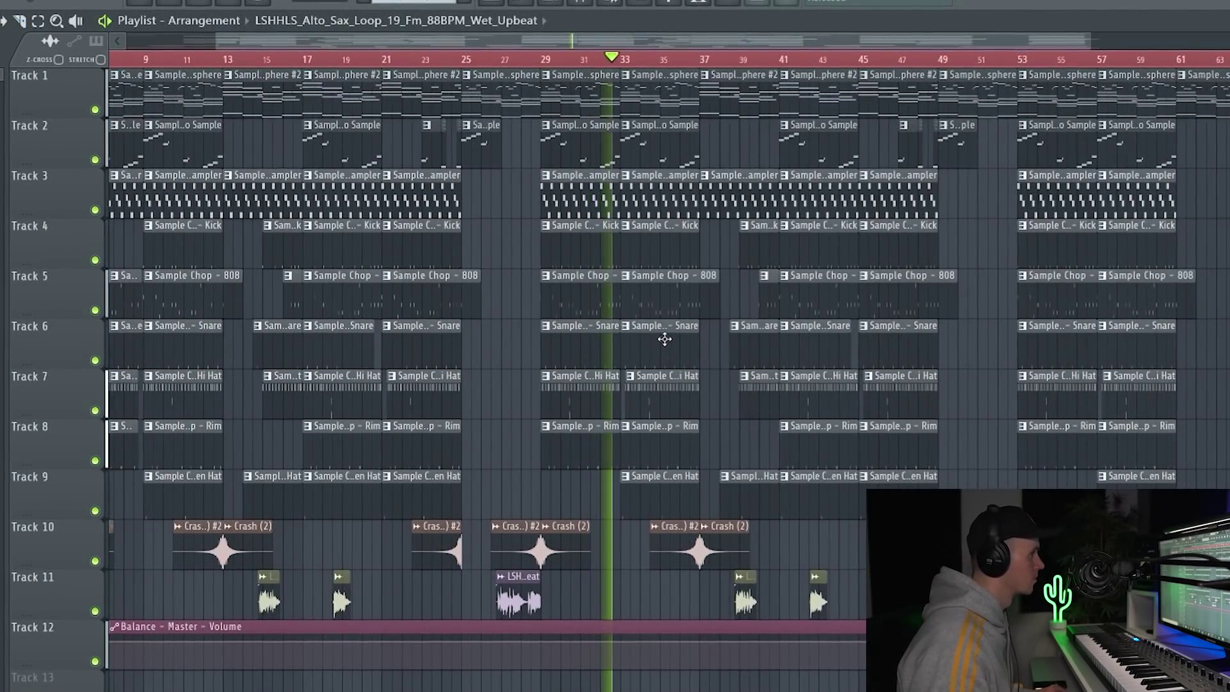
Step: Restart playback from about bar 59 and listen to the outro with its two sax clips
scroll(664, 337, "up", 6)
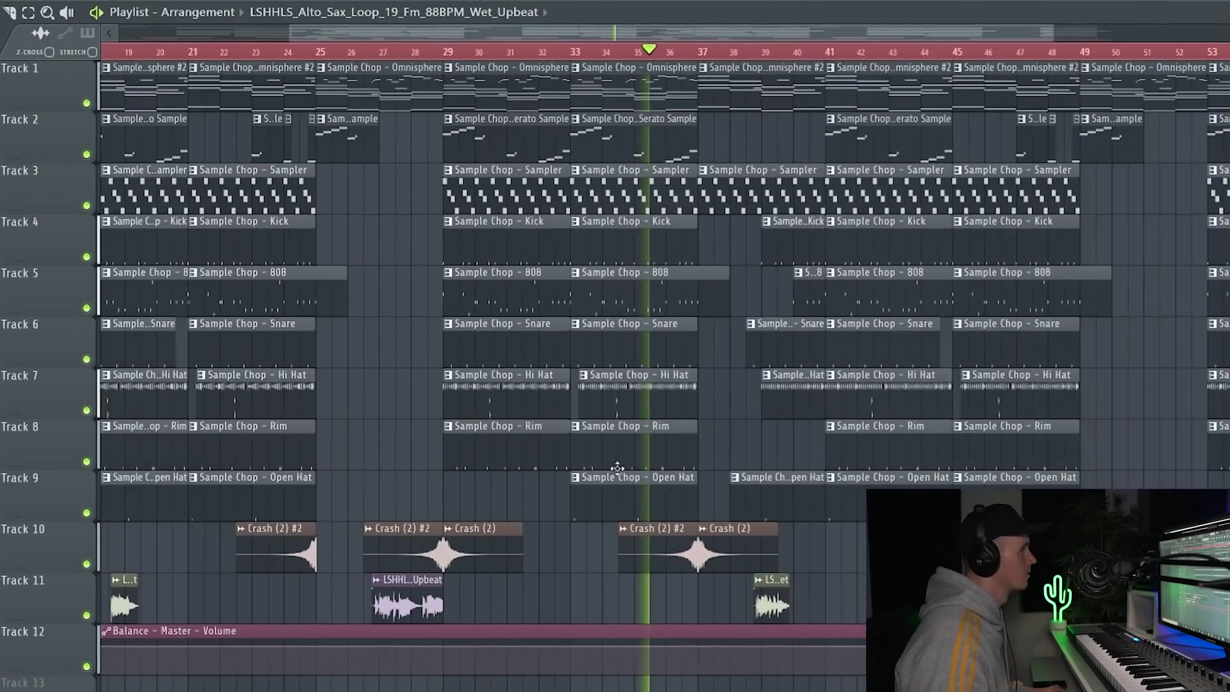
scroll(617, 468, "down", 4)
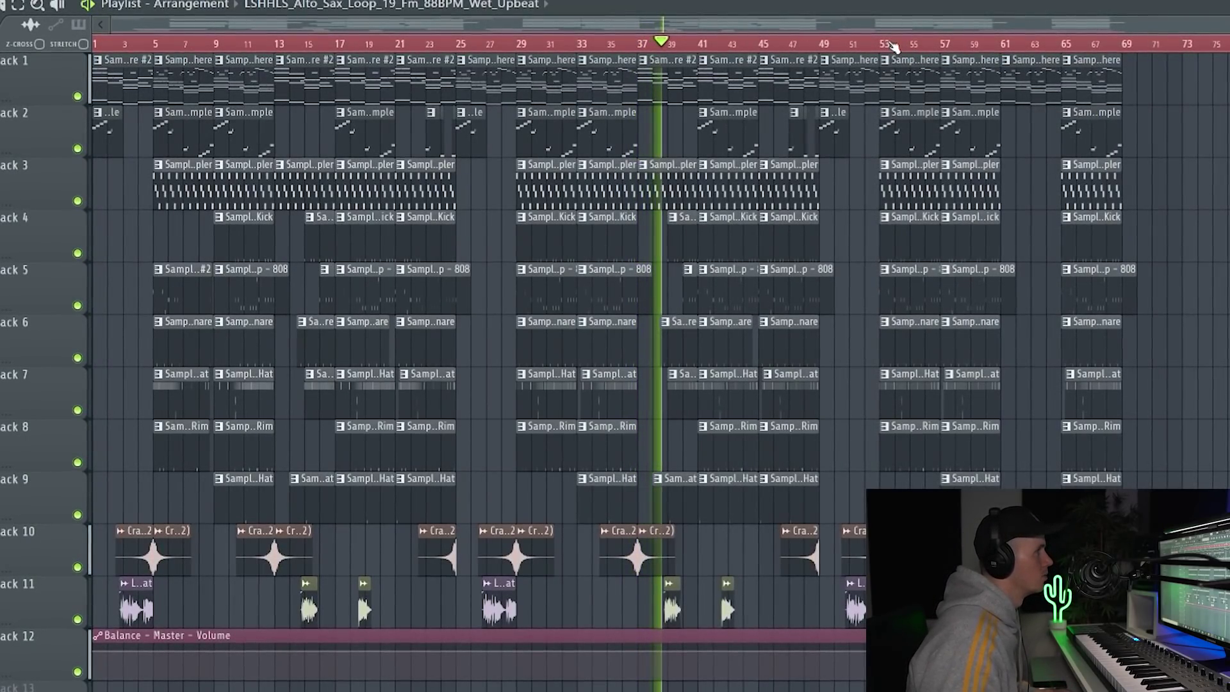
key("space")
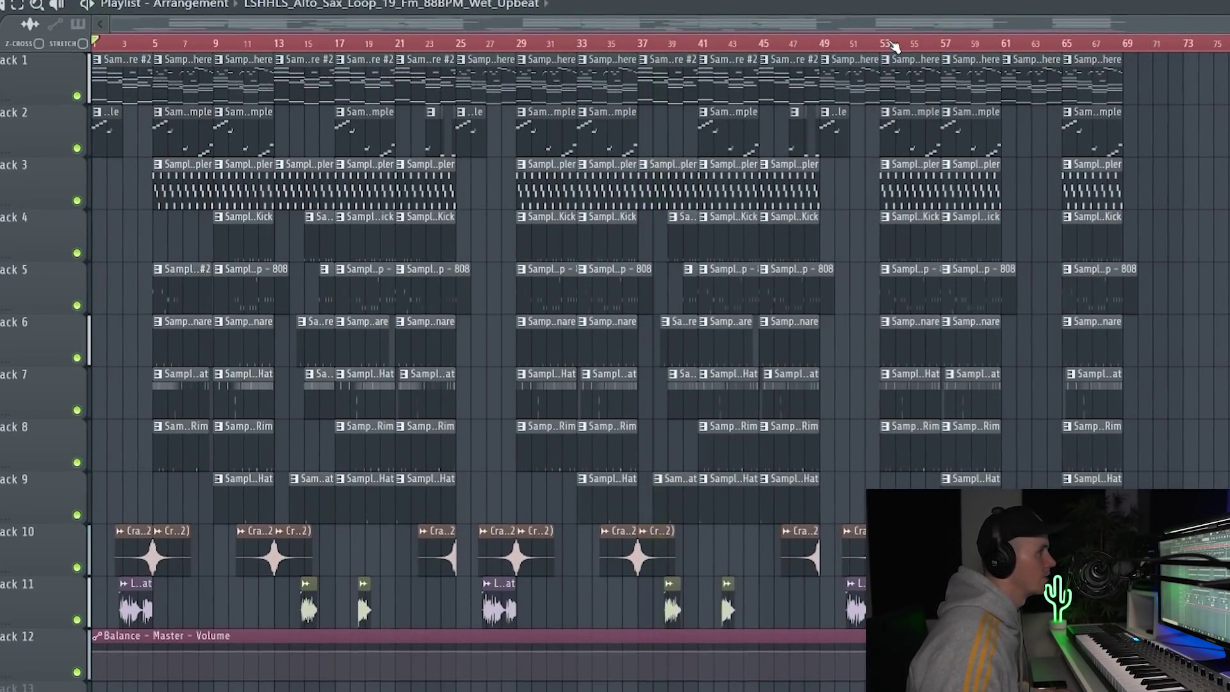
left_click(968, 42)
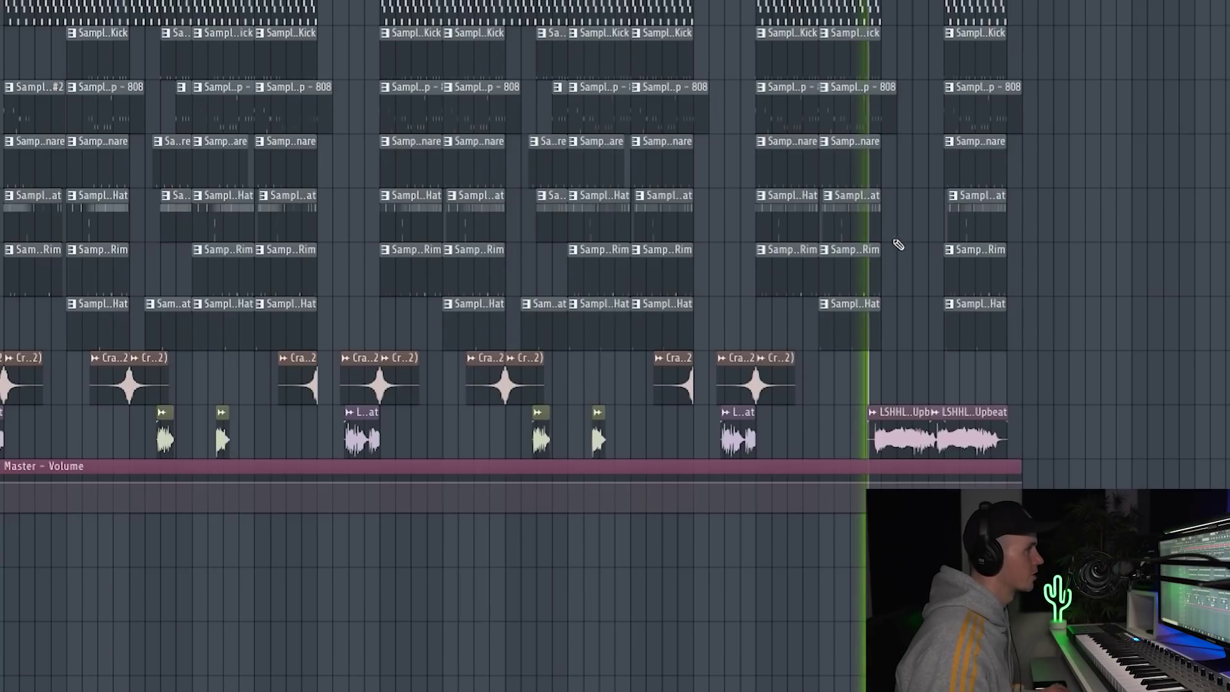
scroll(897, 288, "up", 3)
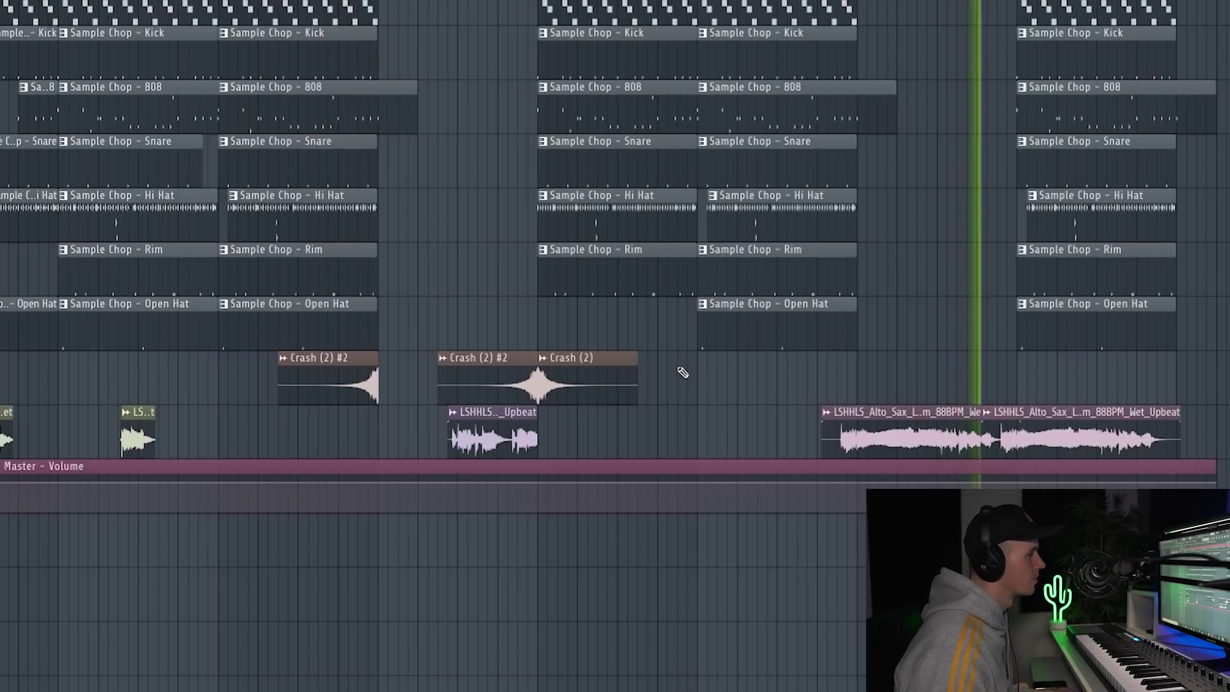
Step: Add a point at bar 69 of the master volume automation with the start point's copied 80% value and pull the end point down for a fade-out
scroll(723, 346, "down", 3)
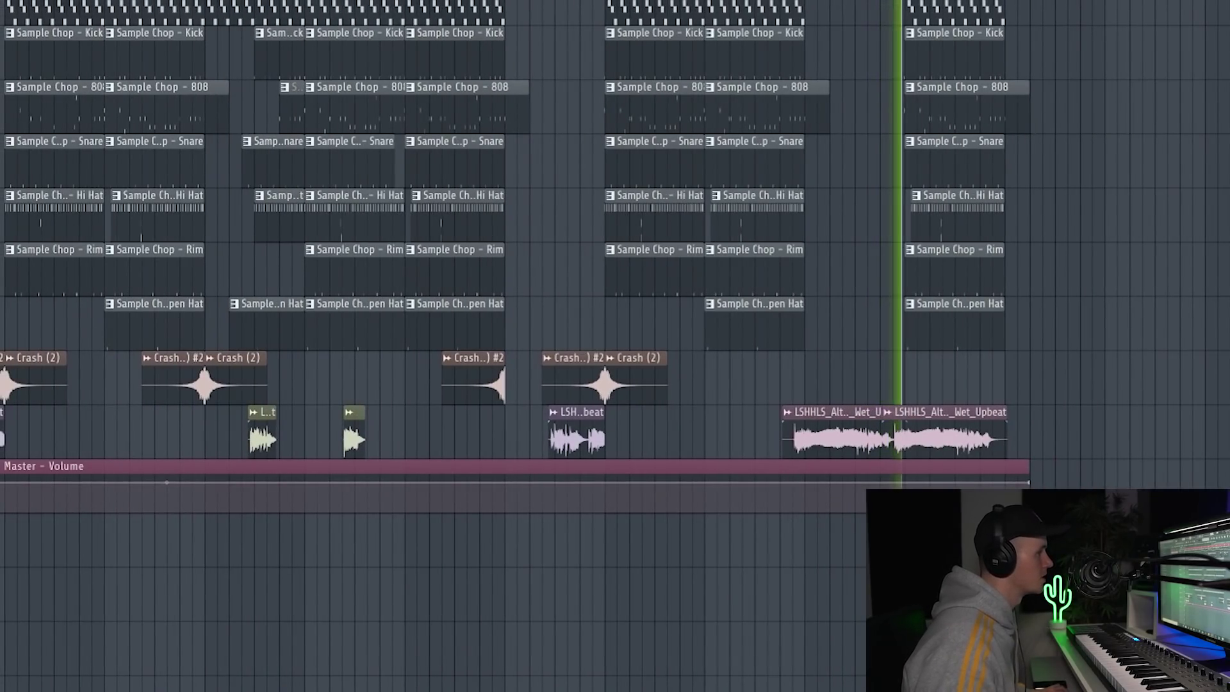
scroll(1010, 564, "down", 3)
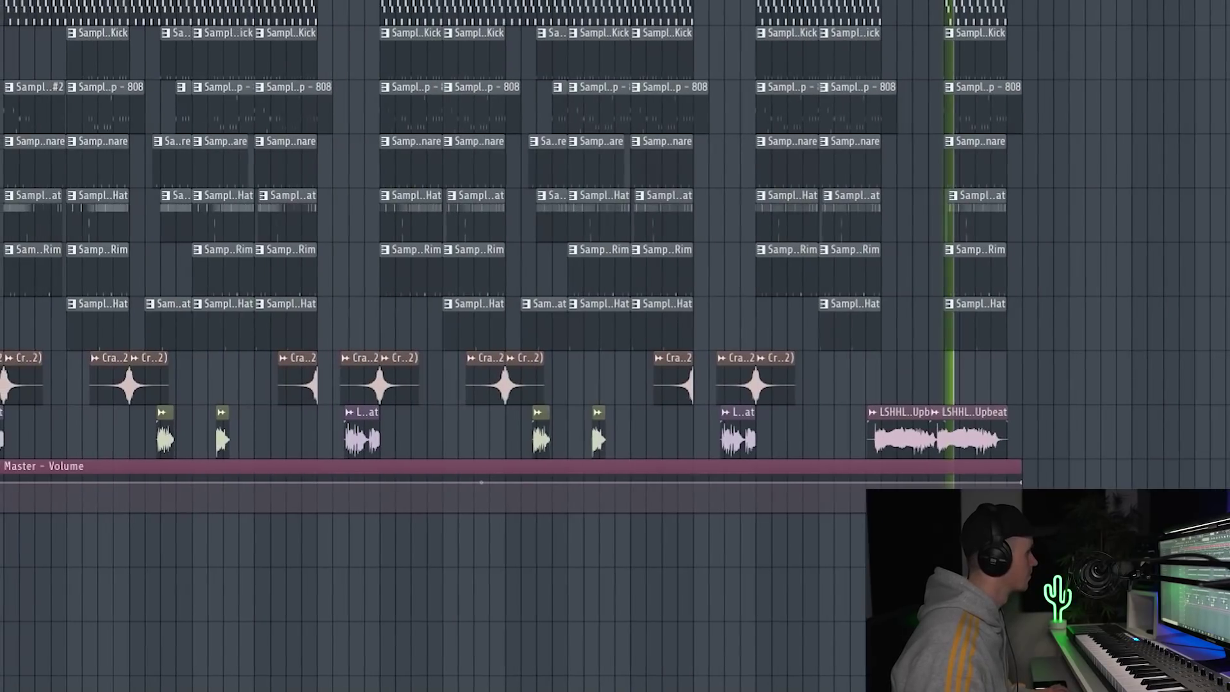
right_click(2, 482)
left_click(23, 674)
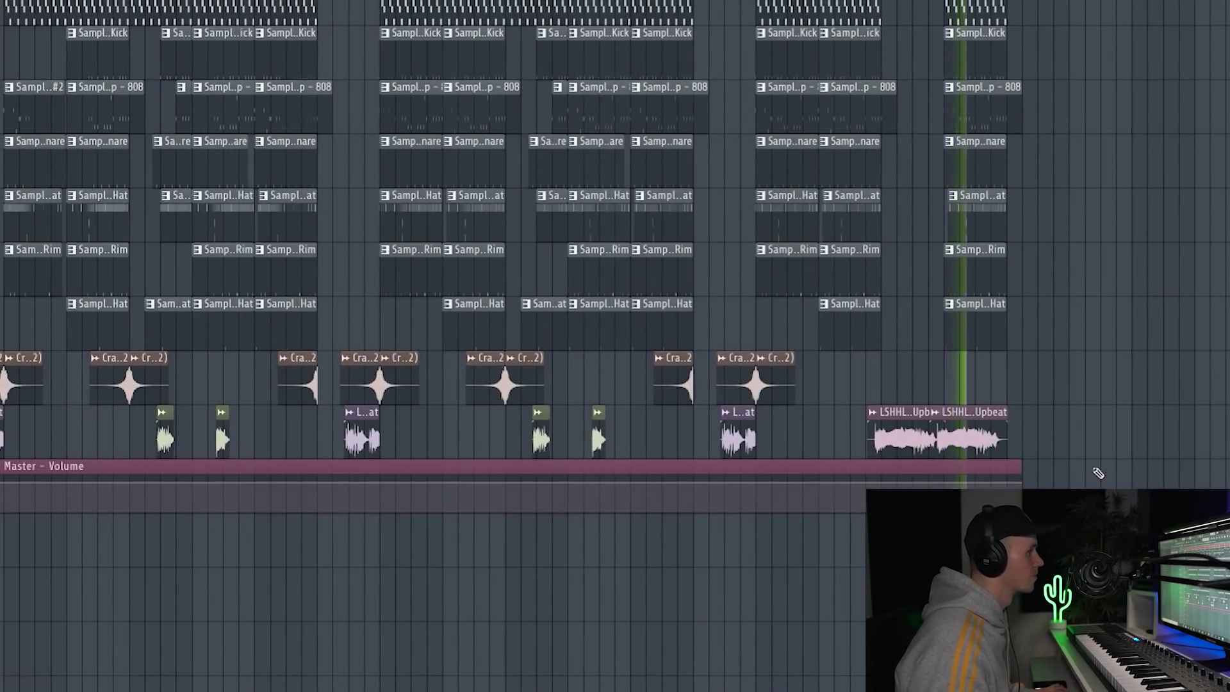
scroll(1096, 469, "up", 5)
scroll(1087, 500, "up", 6)
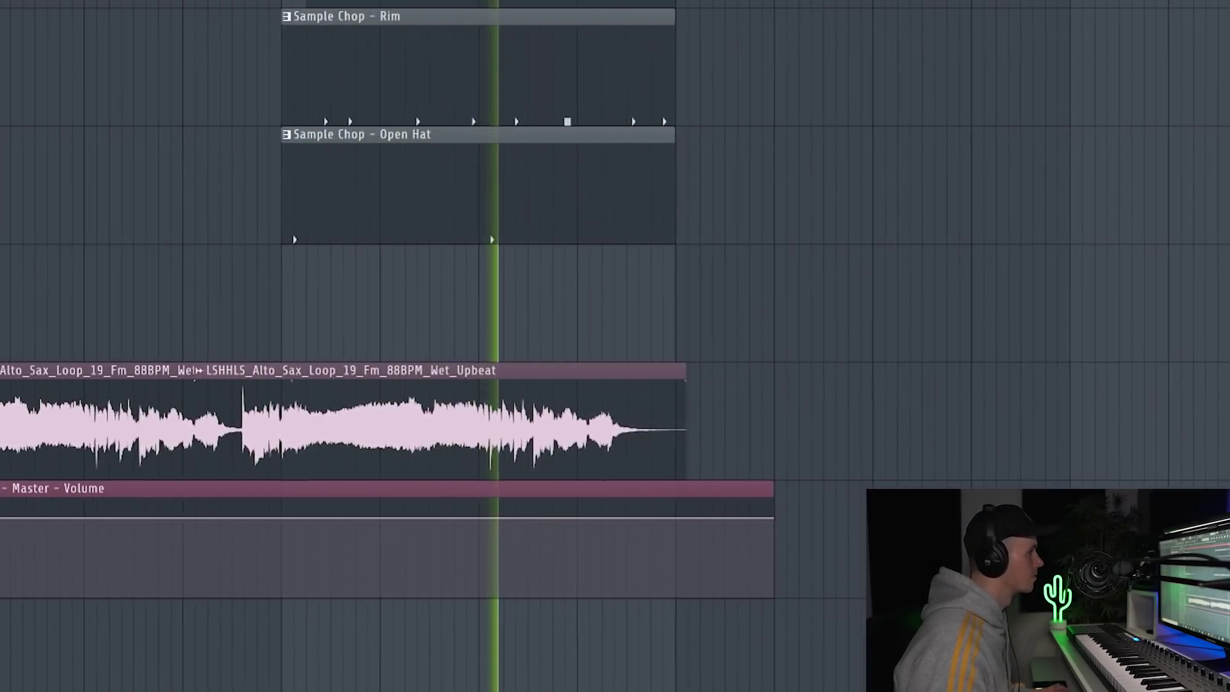
right_click(667, 522)
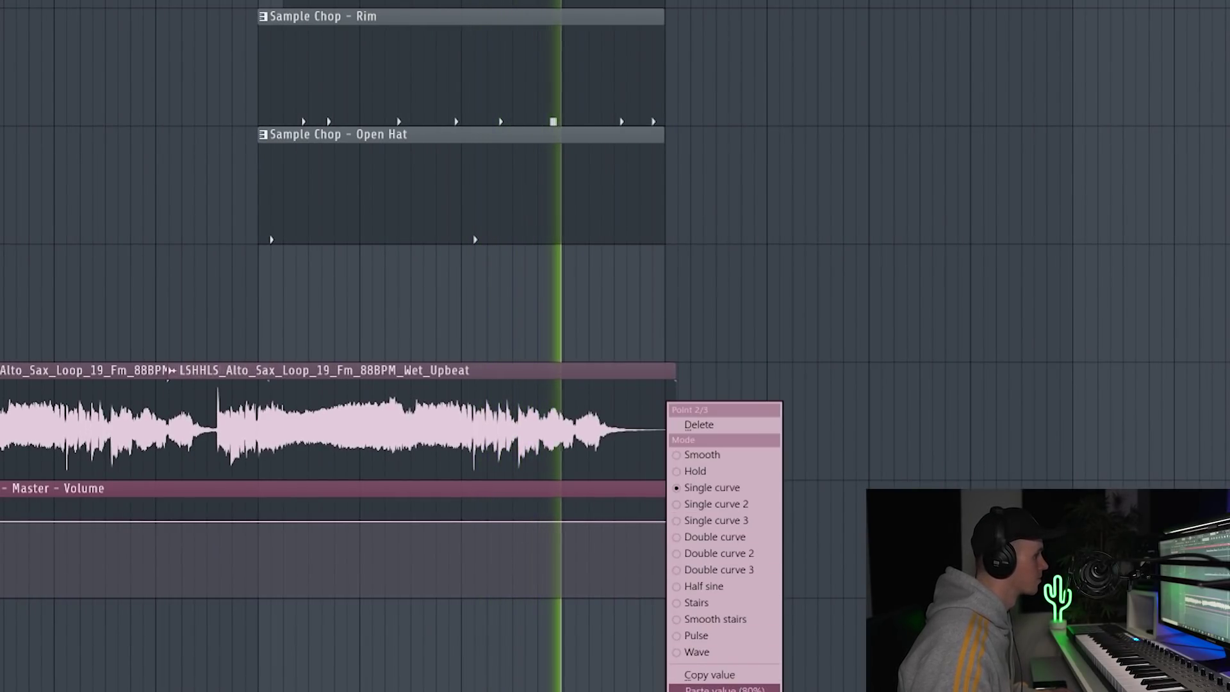
left_click(723, 689)
left_click_drag(769, 517, 777, 594)
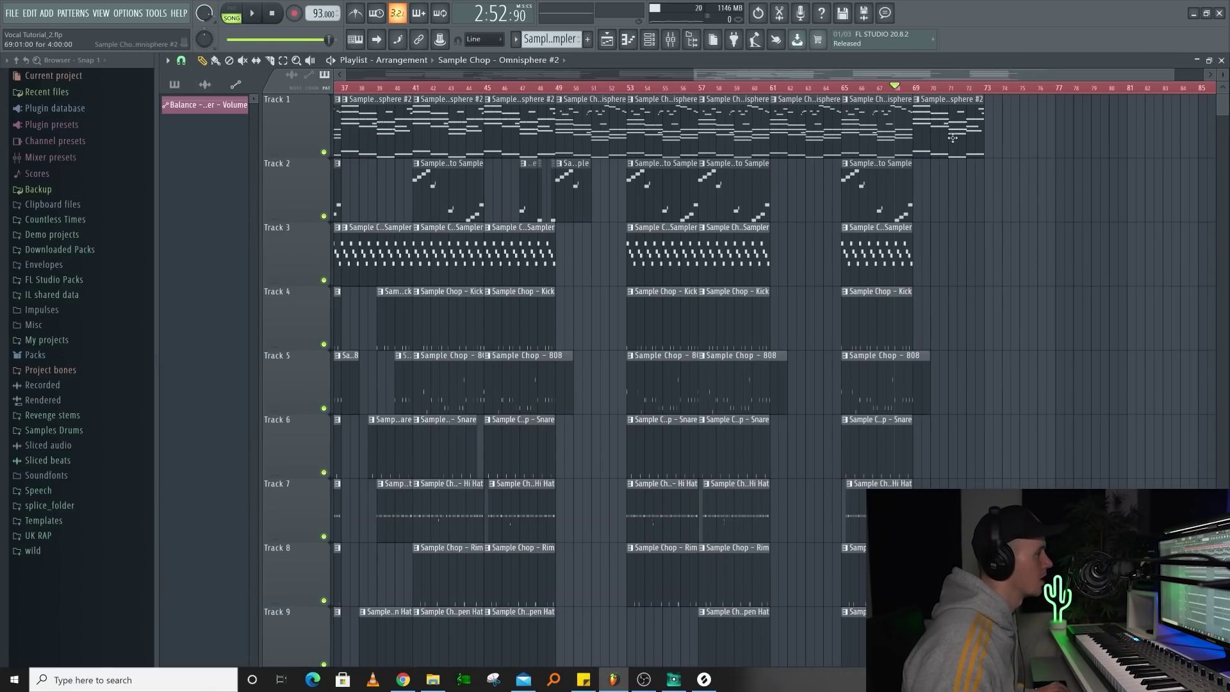
Step: Shorten the final Omnisphere clip at bar 69 to one bar as its own unique pattern with a single held chord, and play the ending
scroll(952, 138, "up", 5)
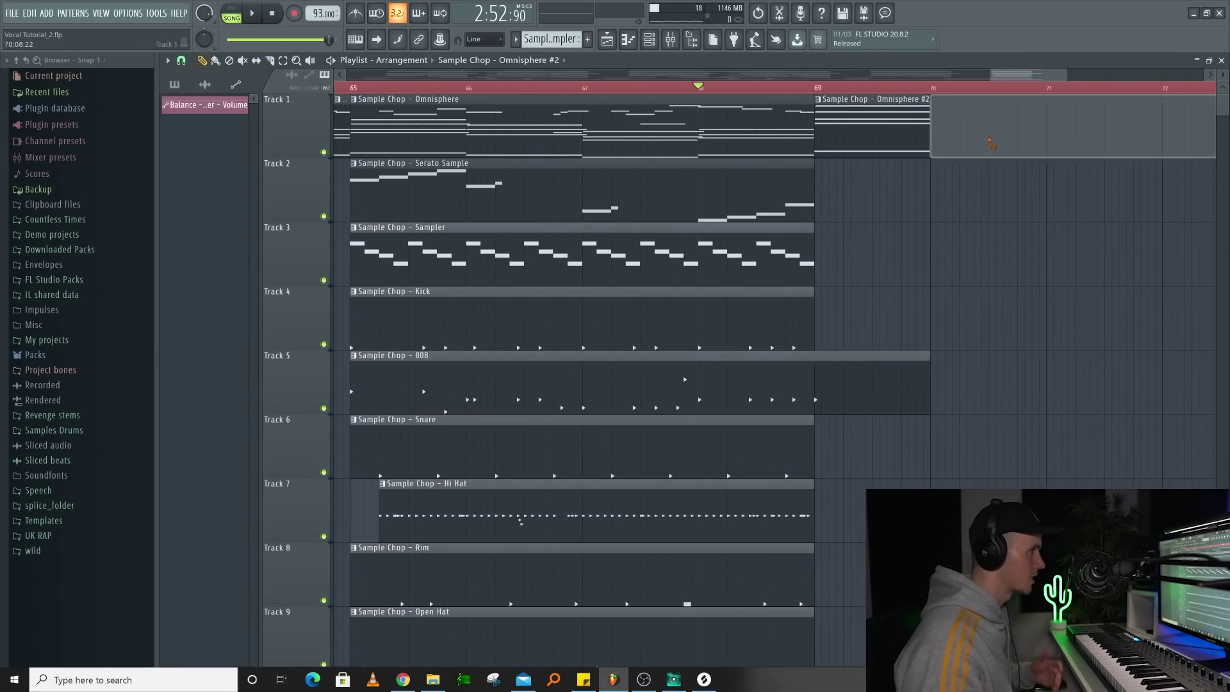
right_click(952, 138)
key("space")
double_click(852, 130)
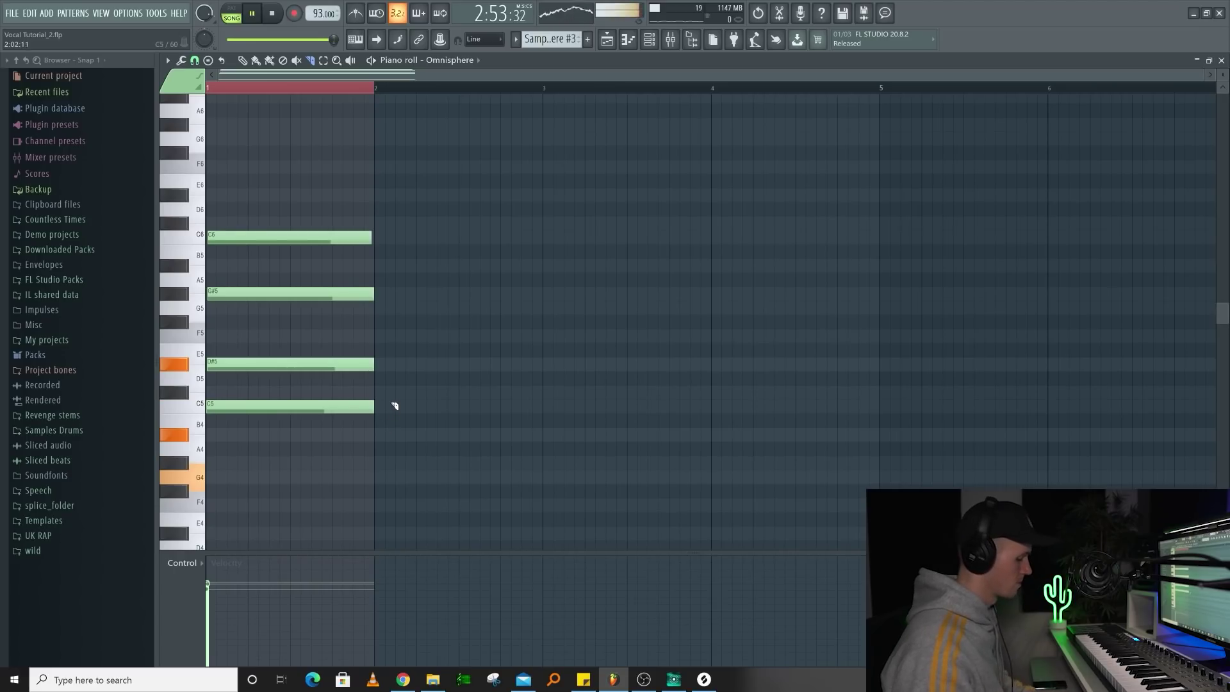
left_click(608, 41)
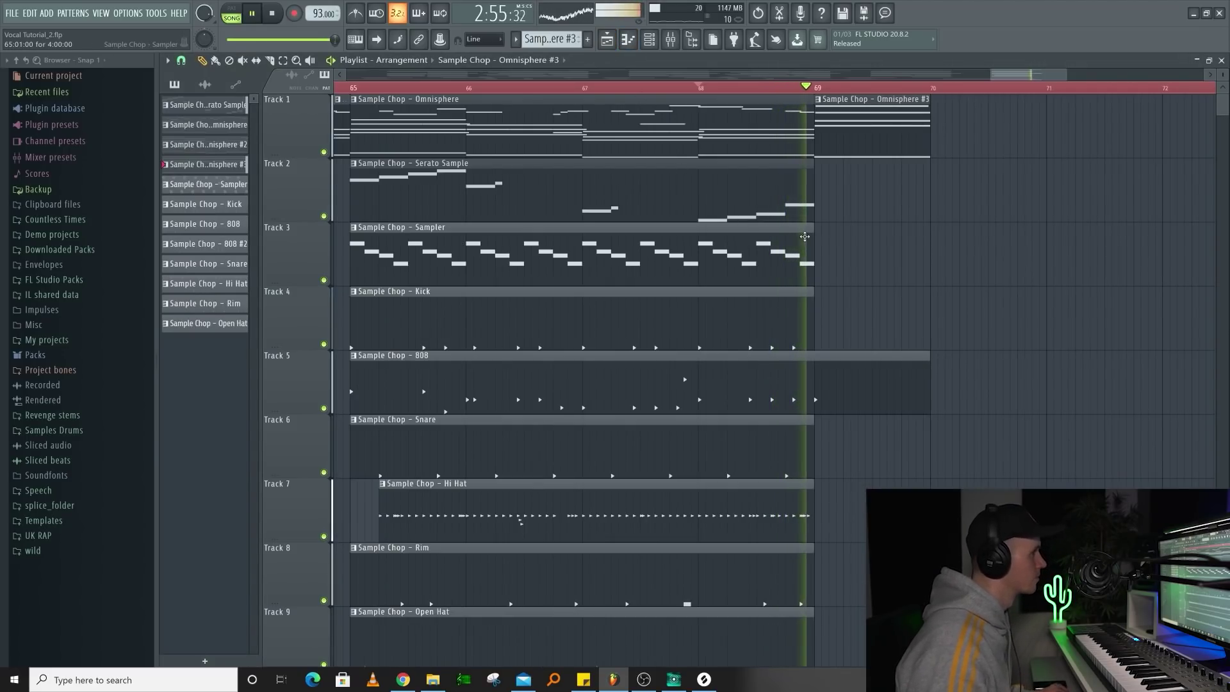
scroll(811, 240, "down", 3)
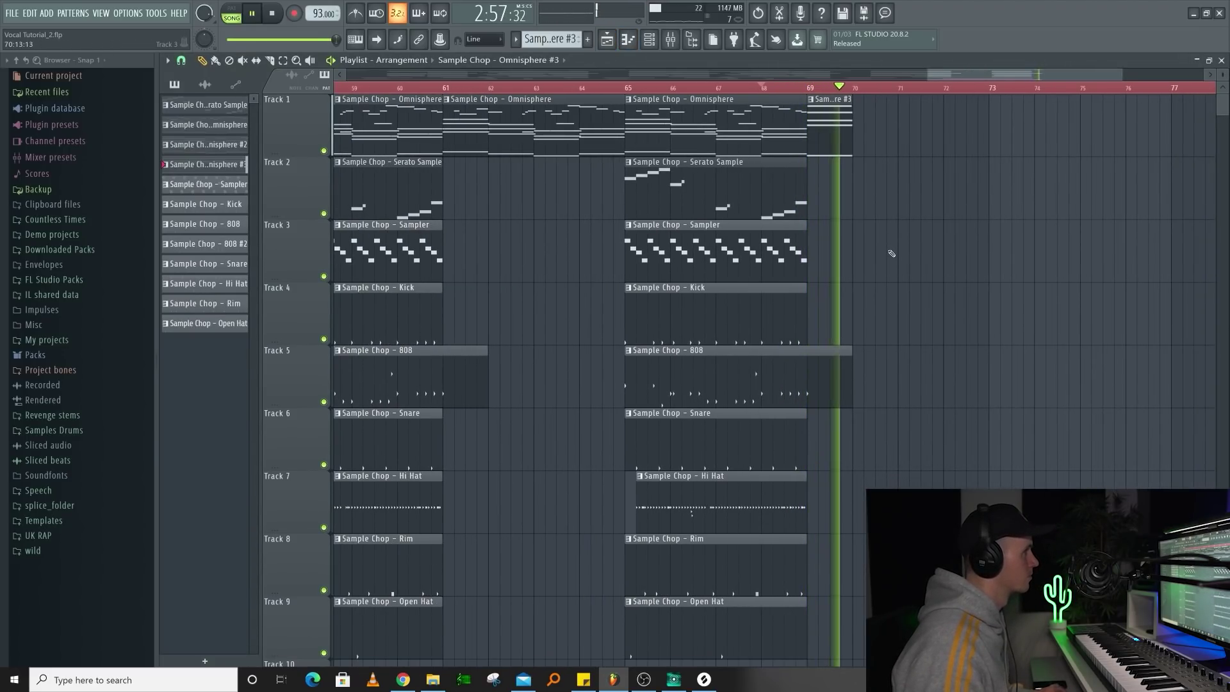
scroll(891, 249, "down", 4)
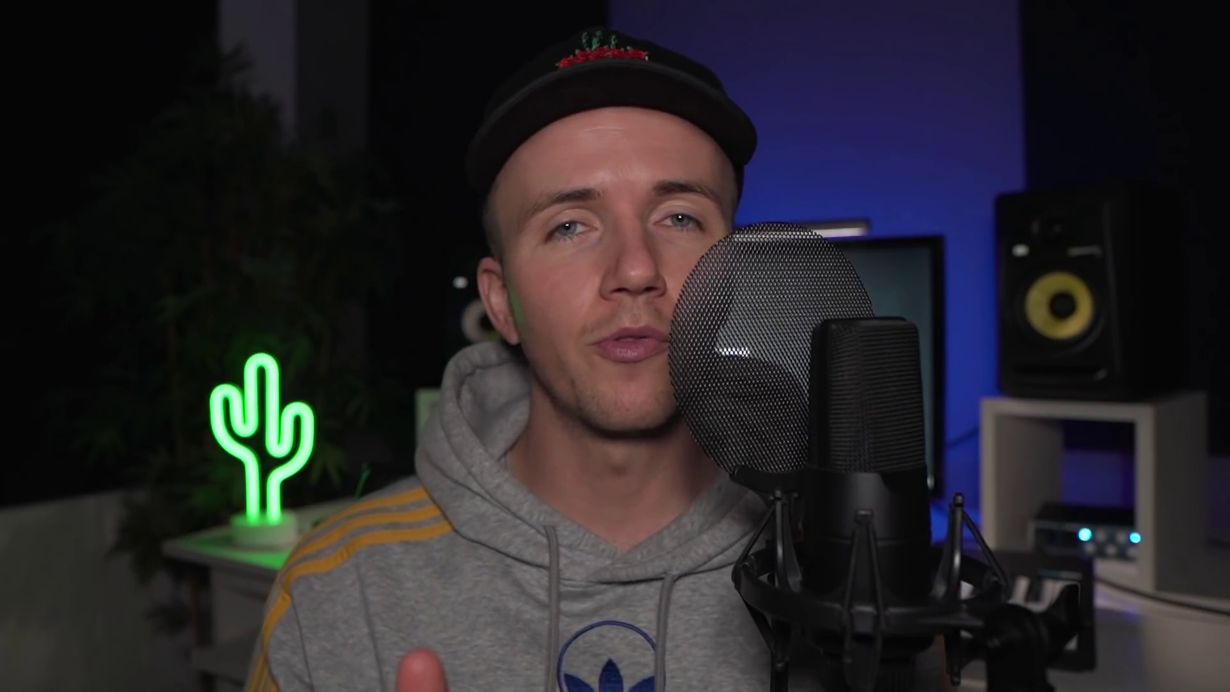